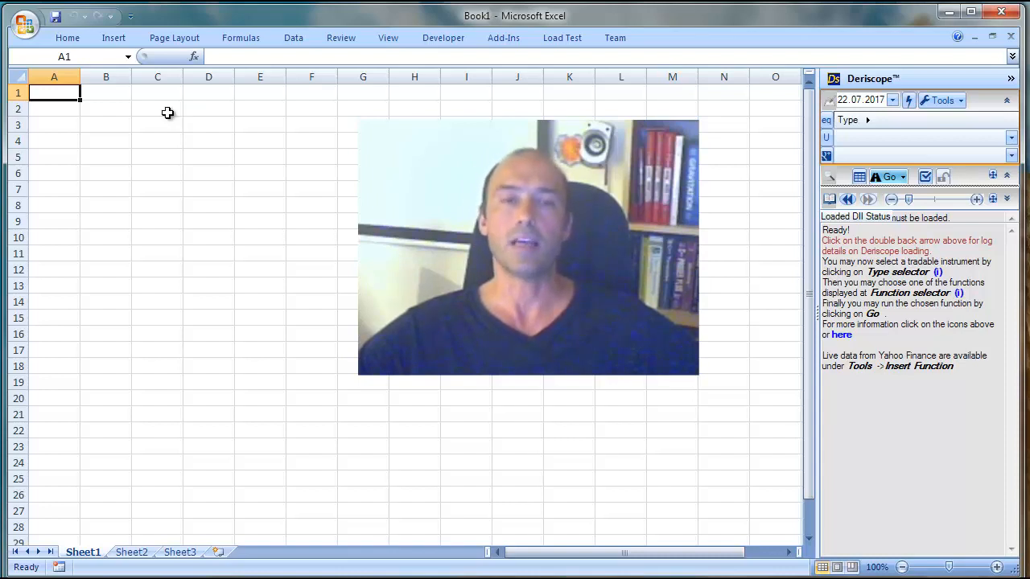
- Enter the formula =ds() in cell B2 of the blank worksheet
{"action": "left_click", "coordinate": [109, 106]}
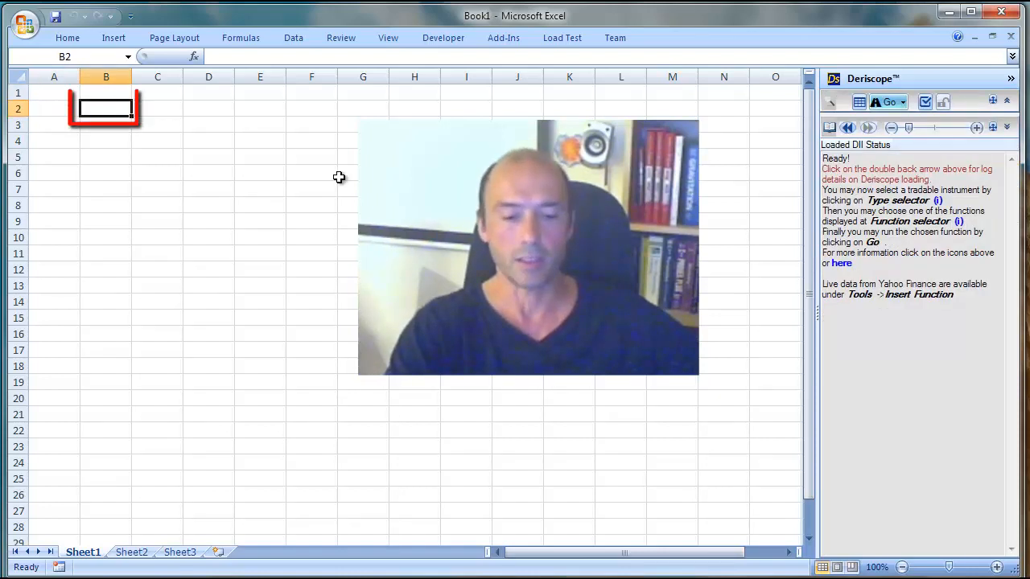
{"action": "type", "text": "=ds"}
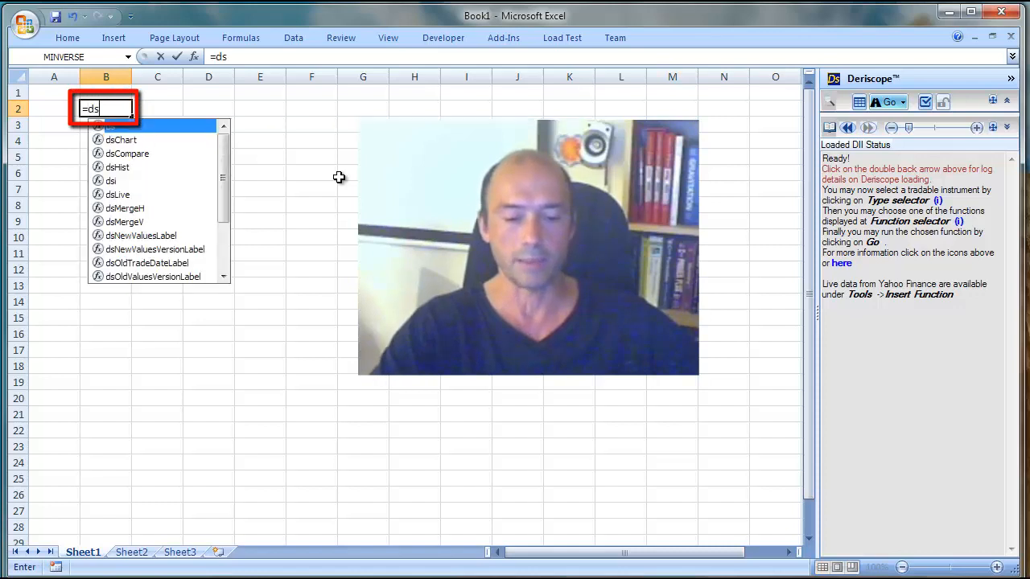
{"action": "type", "text": "()"}
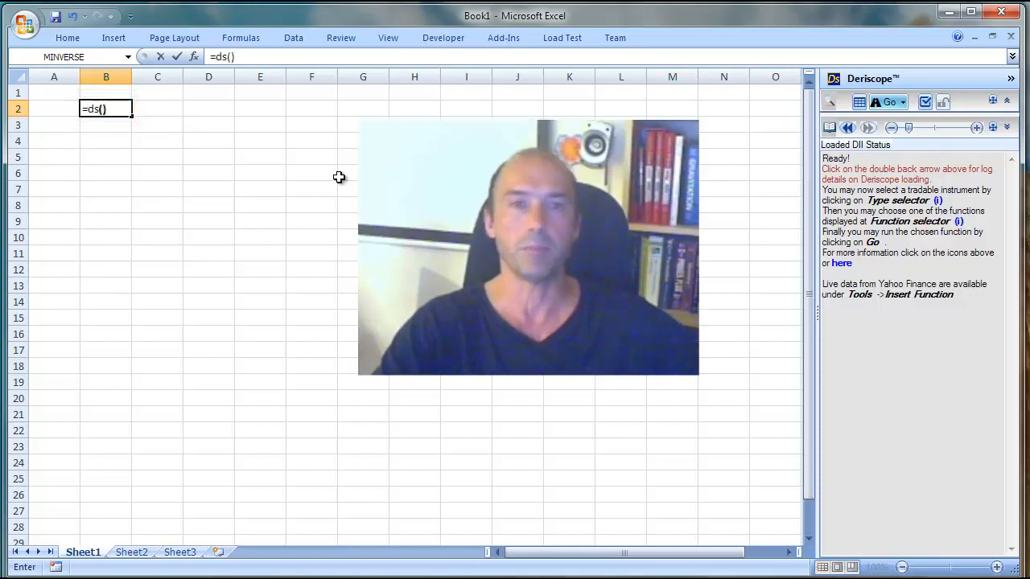
{"action": "key", "text": "Return"}
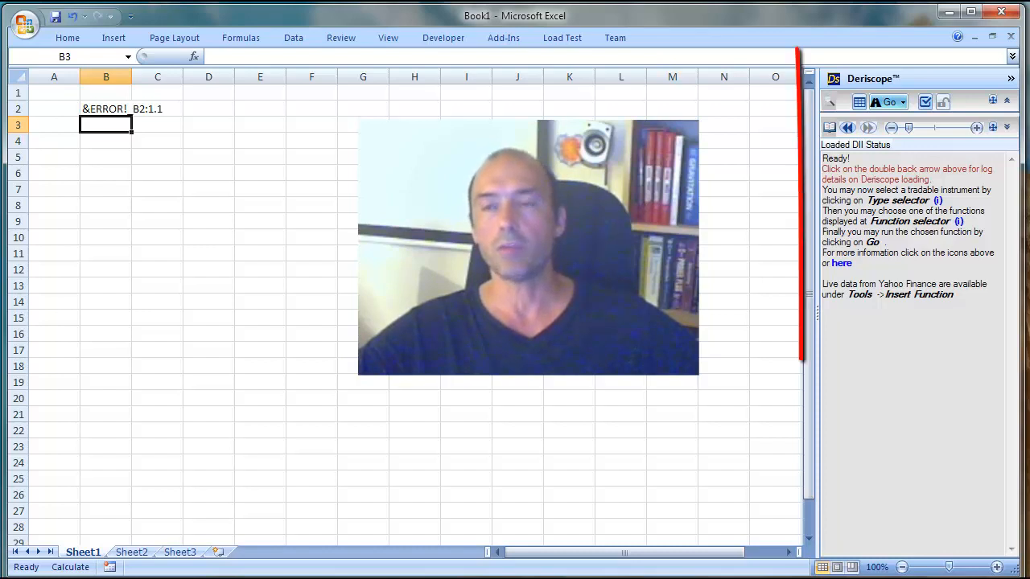
- Collapse the Deriscope wizard pane and open the Demo.xlsx workbook
{"action": "mouse_move", "coordinate": [959, 101]}
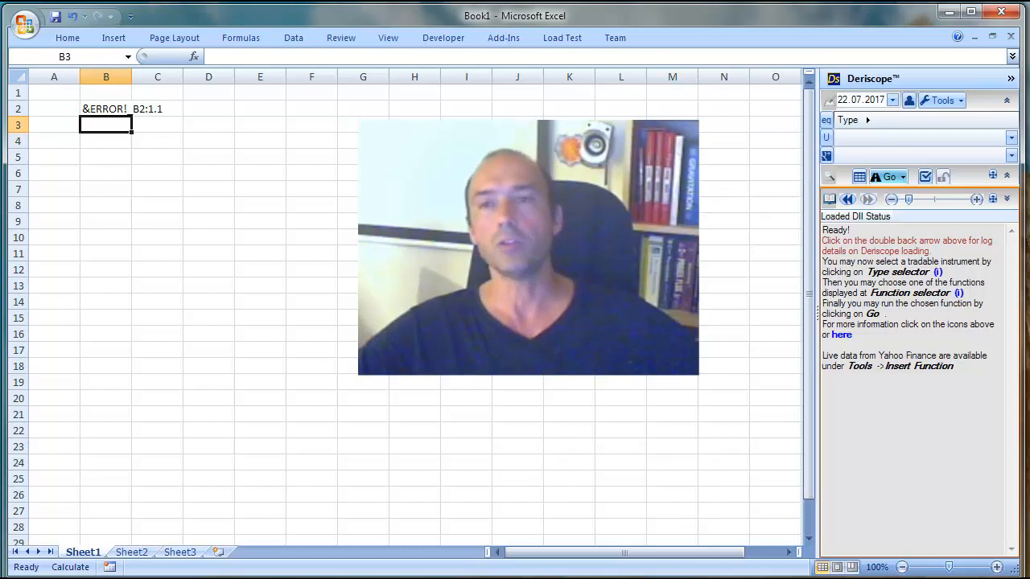
{"action": "left_click", "coordinate": [1010, 78]}
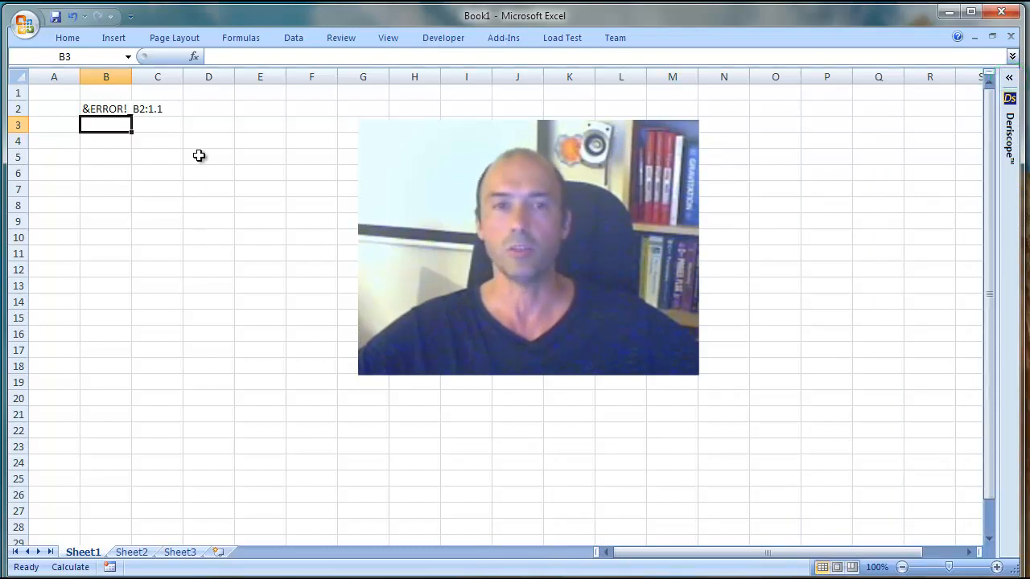
{"action": "left_click", "coordinate": [22, 26]}
{"action": "left_click", "coordinate": [154, 72]}
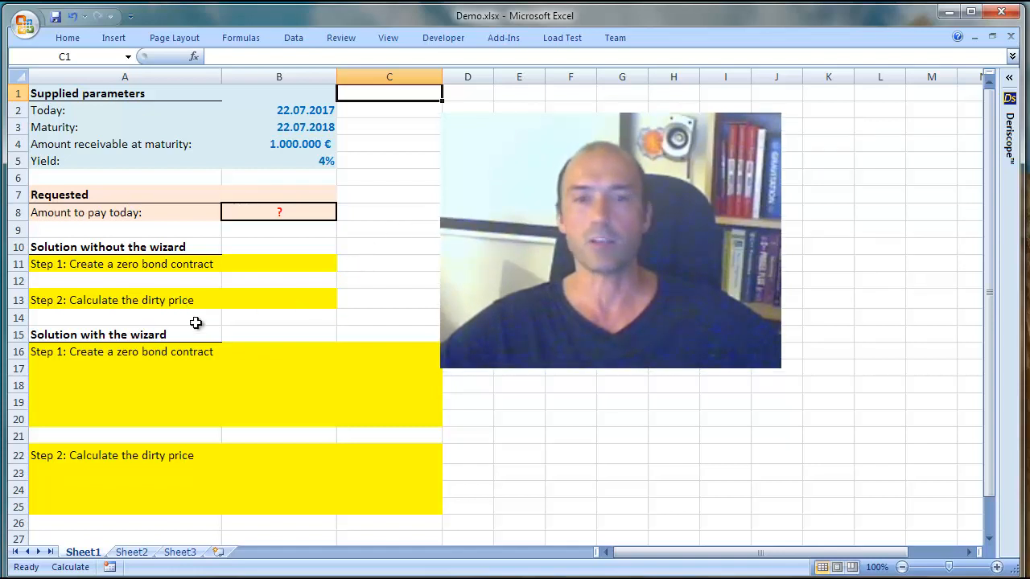
- Review the layout of the demo sheet: both solution sections, the requested amount to pay today and the supplied parameters
{"action": "left_click", "coordinate": [227, 376]}
{"action": "left_click", "coordinate": [248, 299]}
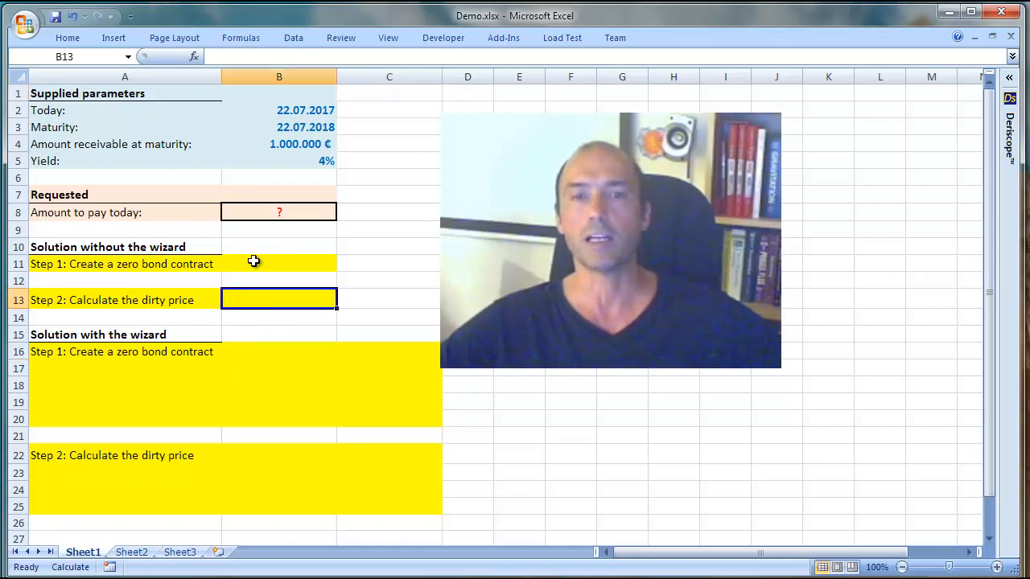
{"action": "left_click", "coordinate": [254, 262]}
{"action": "left_click", "coordinate": [161, 264]}
{"action": "left_click", "coordinate": [279, 209]}
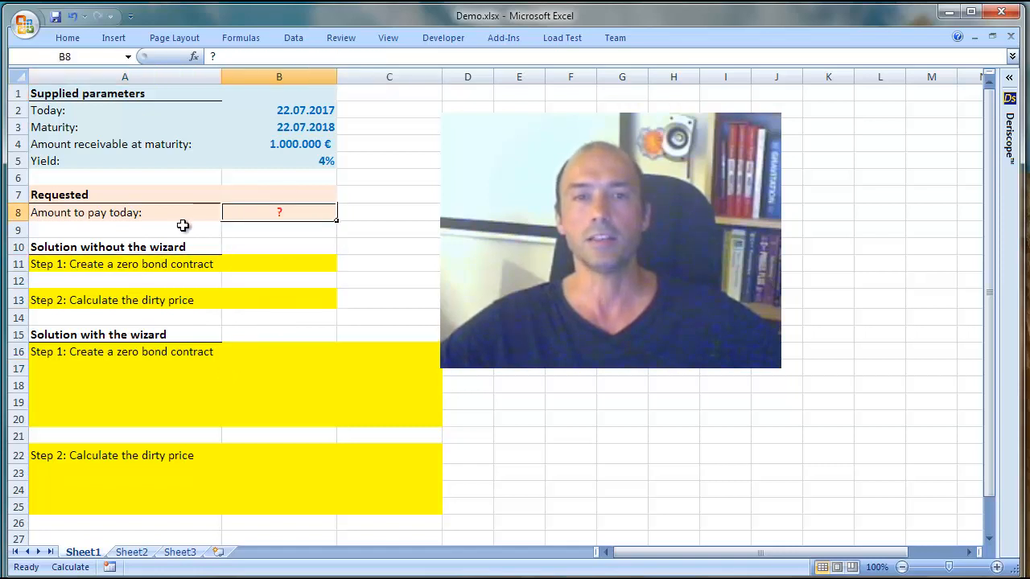
{"action": "left_click", "coordinate": [180, 209]}
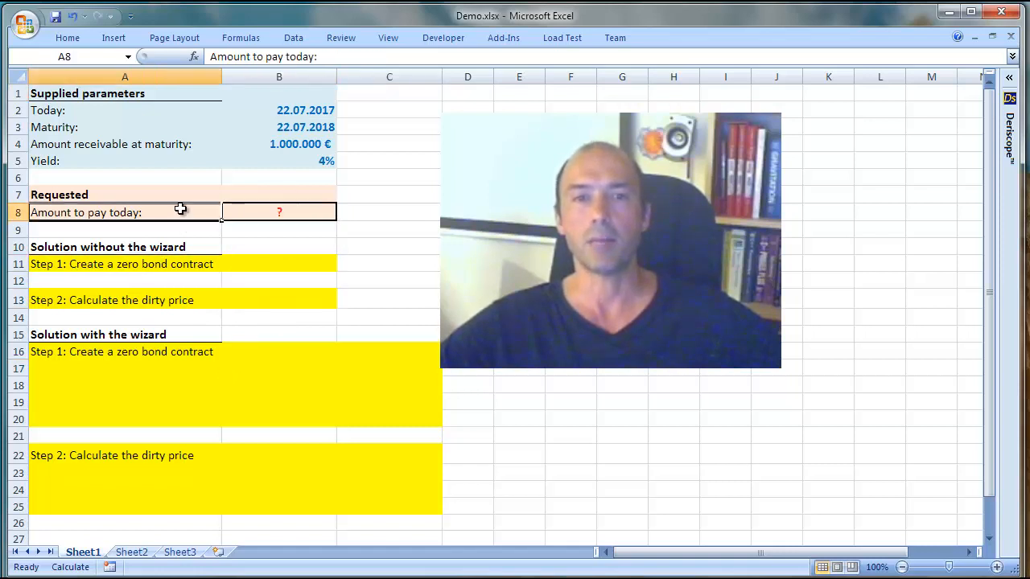
{"action": "left_click", "coordinate": [321, 110]}
{"action": "left_click_drag", "start_coordinate": [321, 110], "coordinate": [322, 161]}
{"action": "left_click", "coordinate": [402, 148]}
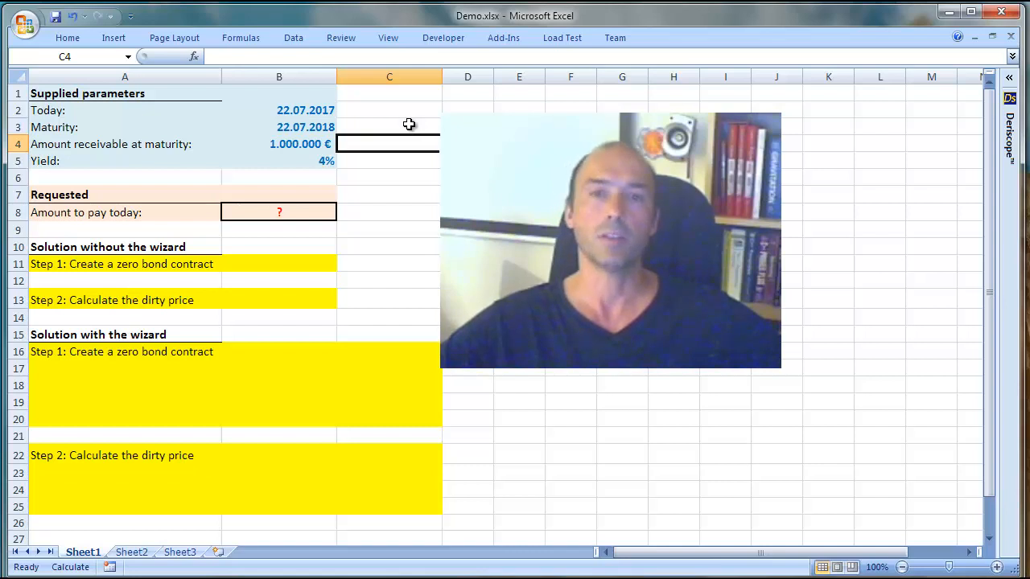
{"action": "left_click", "coordinate": [409, 124]}
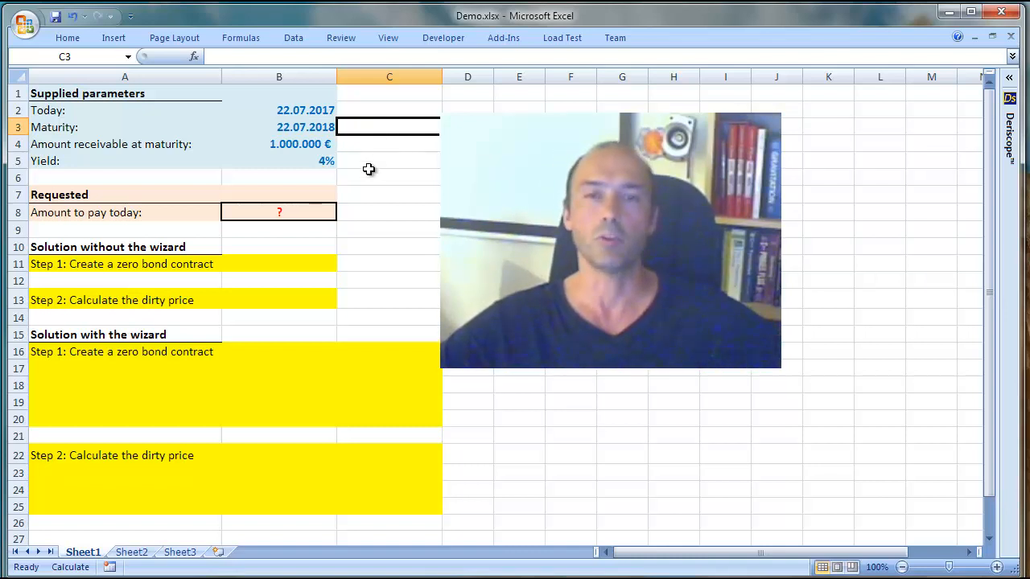
- Examine the supplied maturity date, today's date, amount receivable at maturity and yield in the parameter block
{"action": "left_click", "coordinate": [199, 130]}
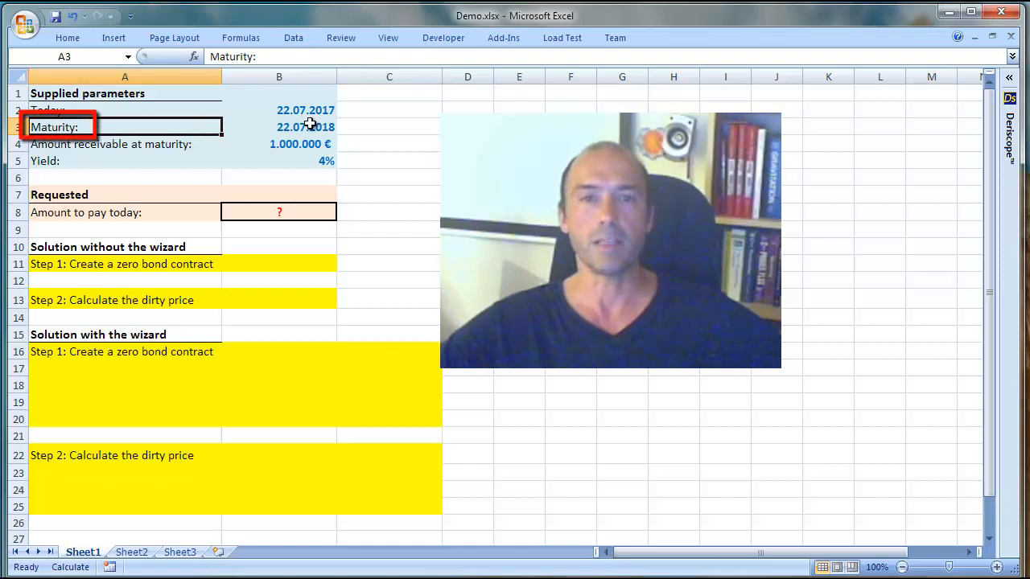
{"action": "left_click", "coordinate": [310, 125]}
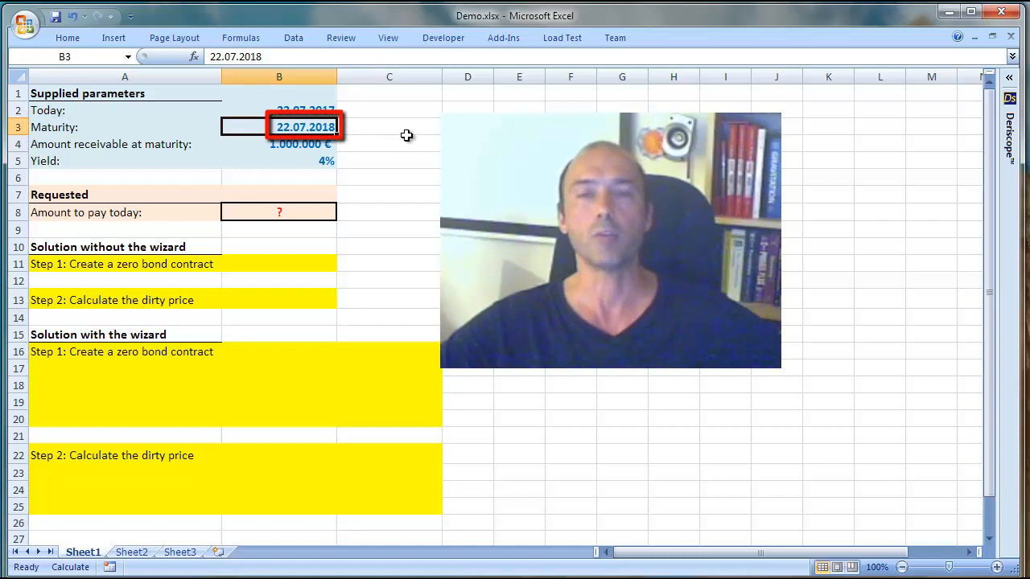
{"action": "left_click", "coordinate": [193, 109]}
{"action": "left_click", "coordinate": [310, 107]}
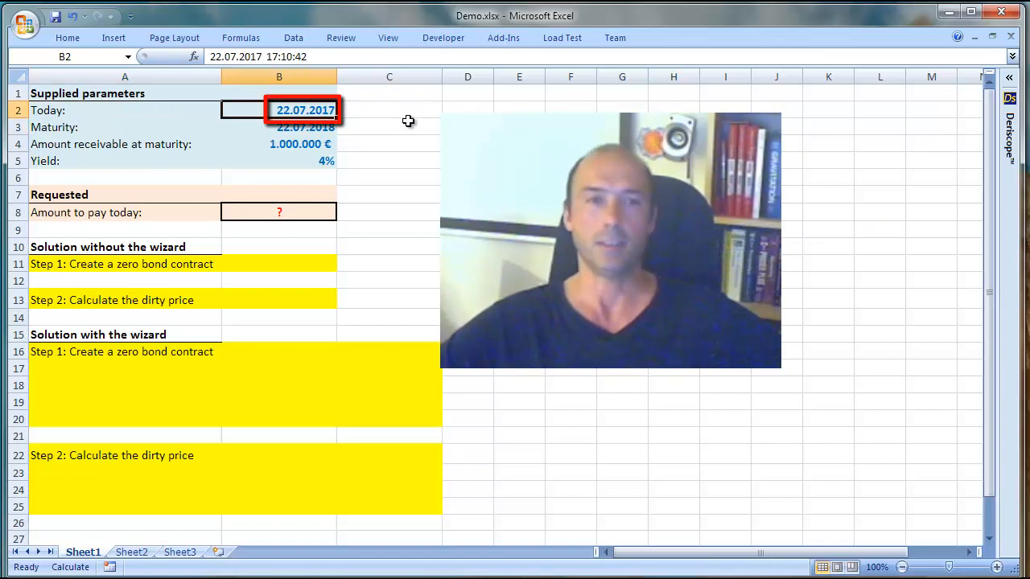
{"action": "left_click", "coordinate": [266, 144]}
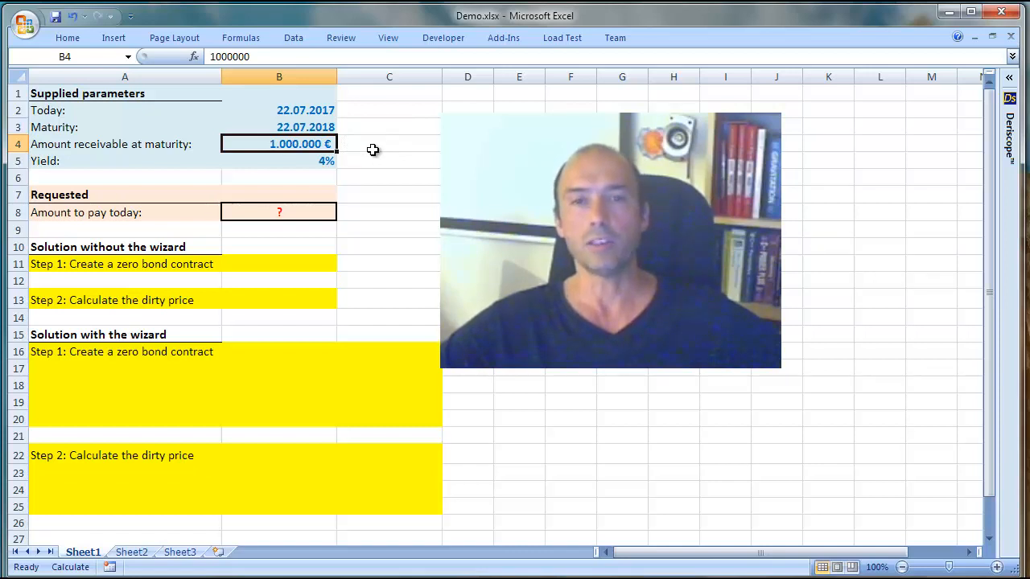
{"action": "left_click", "coordinate": [205, 163]}
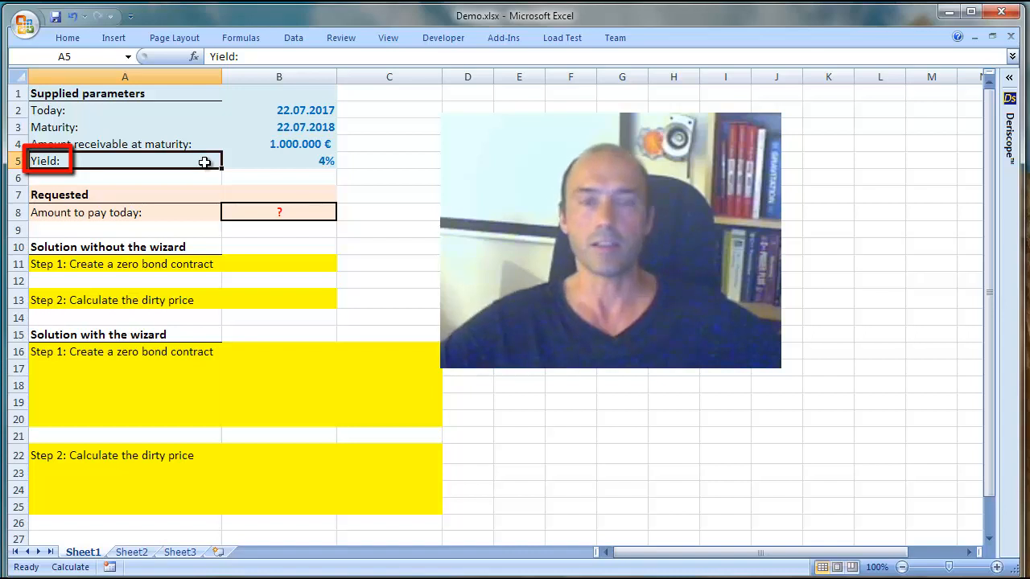
{"action": "left_click", "coordinate": [315, 164]}
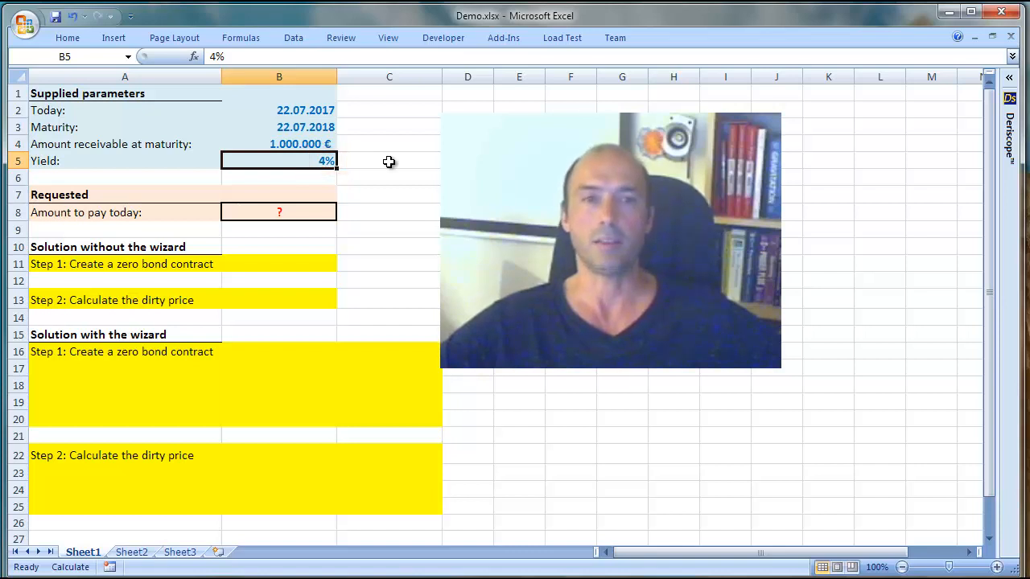
{"action": "mouse_move", "coordinate": [189, 114]}
{"action": "left_mouse_down"}
{"action": "mouse_move", "coordinate": [179, 110]}
{"action": "mouse_move", "coordinate": [294, 157]}
{"action": "left_mouse_up"}
{"action": "left_click", "coordinate": [397, 144]}
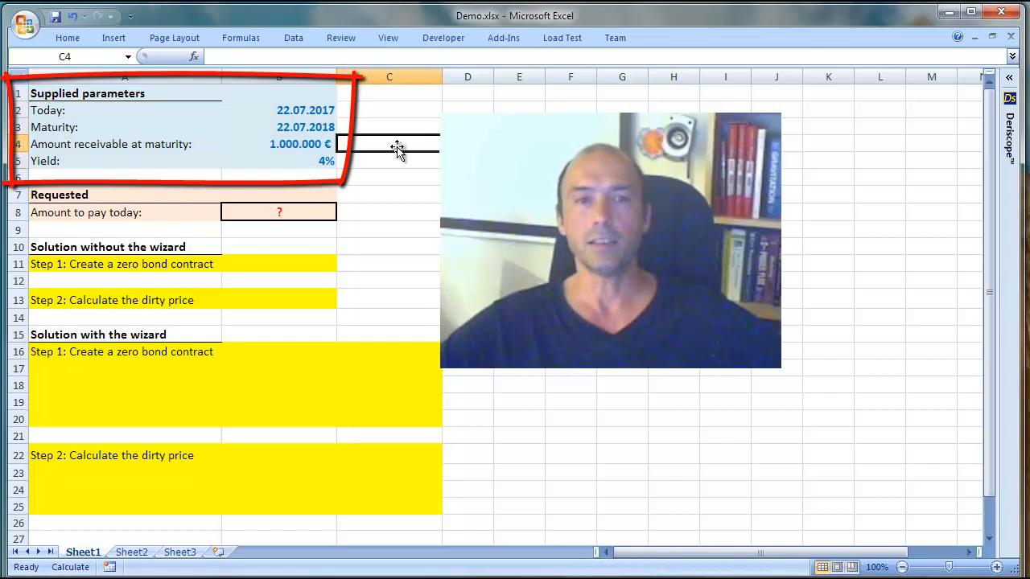
- Examine the requested amount to pay today and the dirty price cell in the solution without the wizard
{"action": "left_click", "coordinate": [198, 198]}
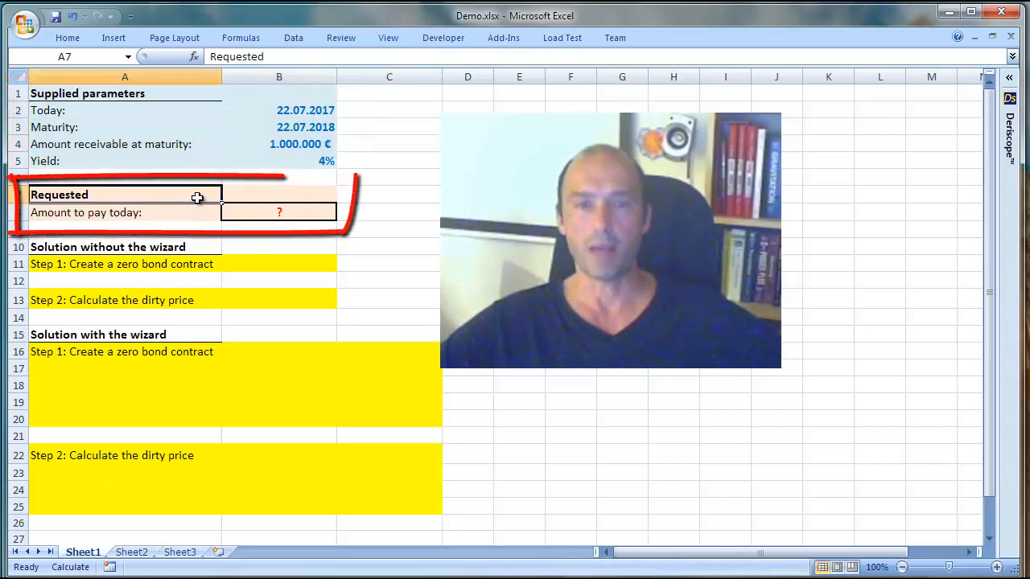
{"action": "left_click", "coordinate": [309, 213]}
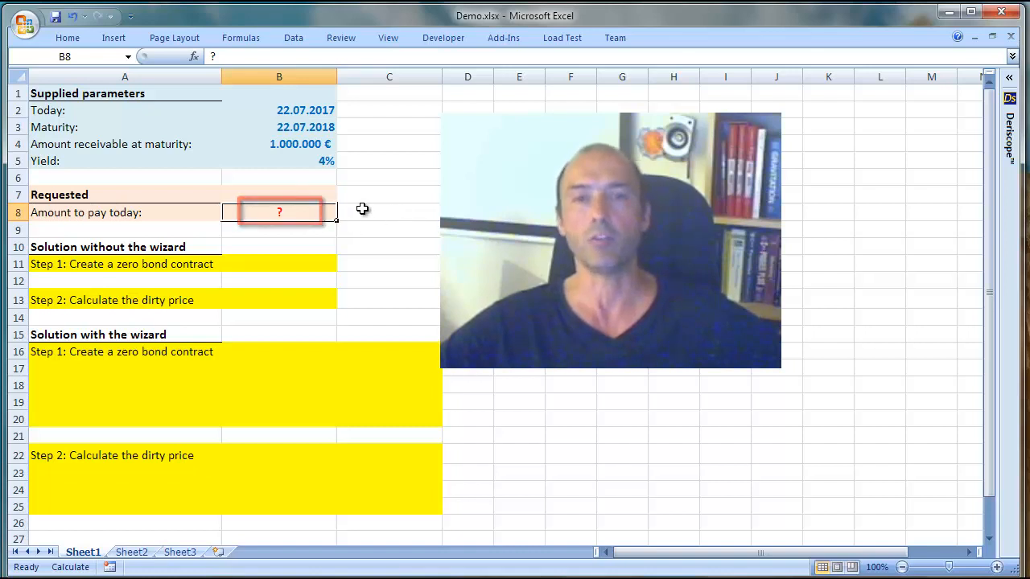
{"action": "left_click", "coordinate": [413, 211]}
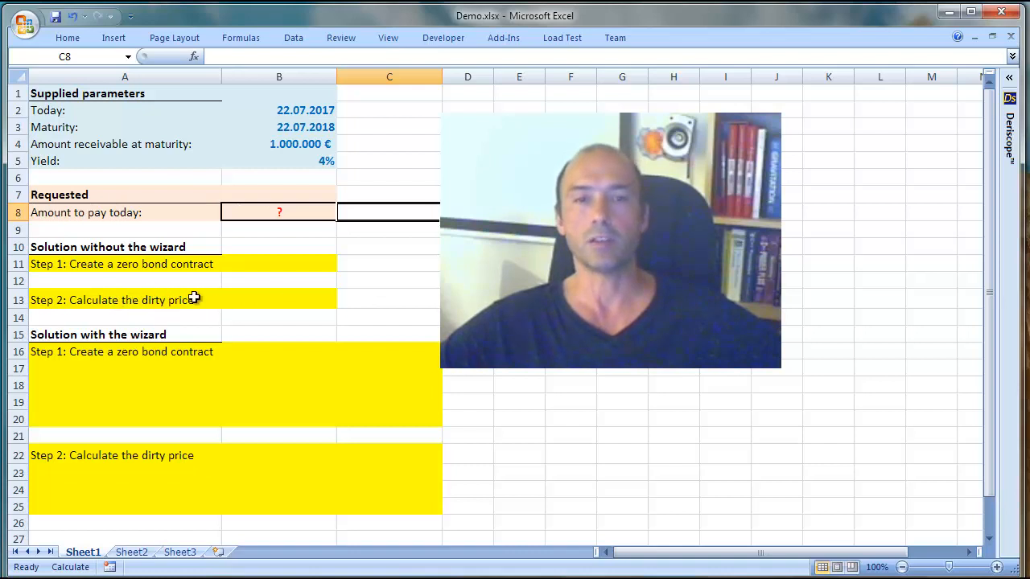
{"action": "left_click", "coordinate": [263, 297]}
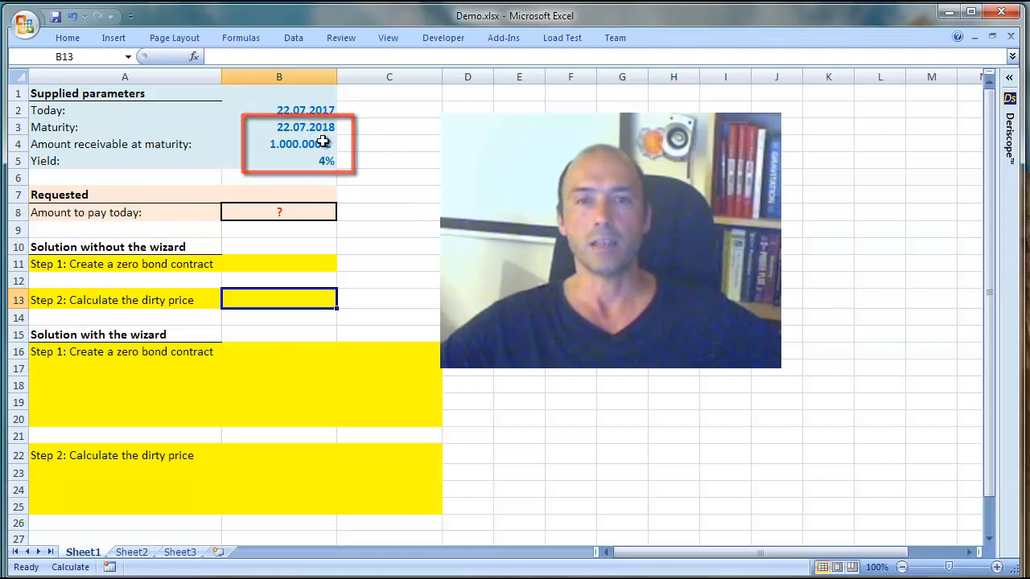
{"action": "left_click", "coordinate": [410, 283]}
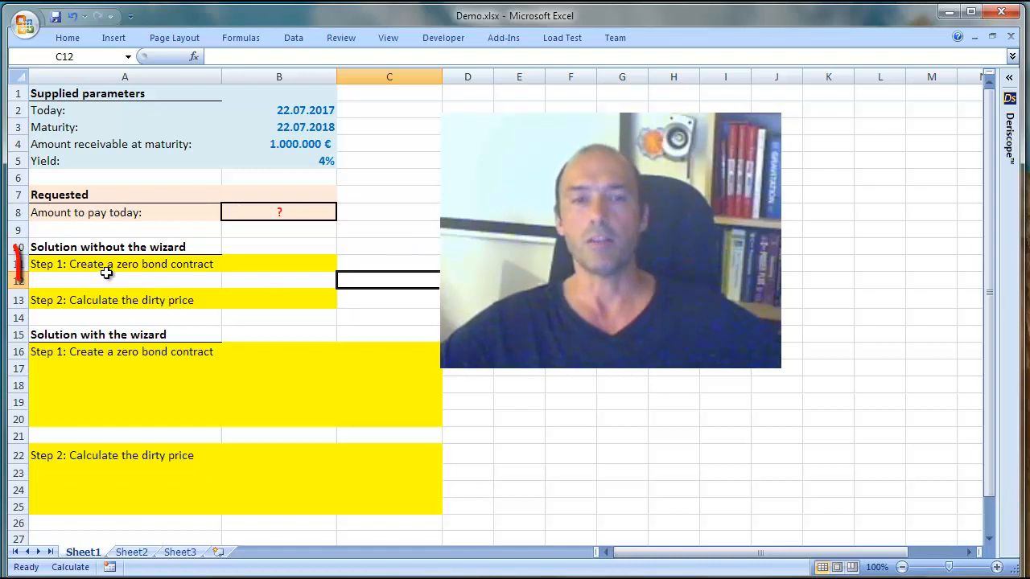
- Begin the zero bond contract formula in cell B11 with the ds function and "create" as its first argument
{"action": "left_click", "coordinate": [251, 260]}
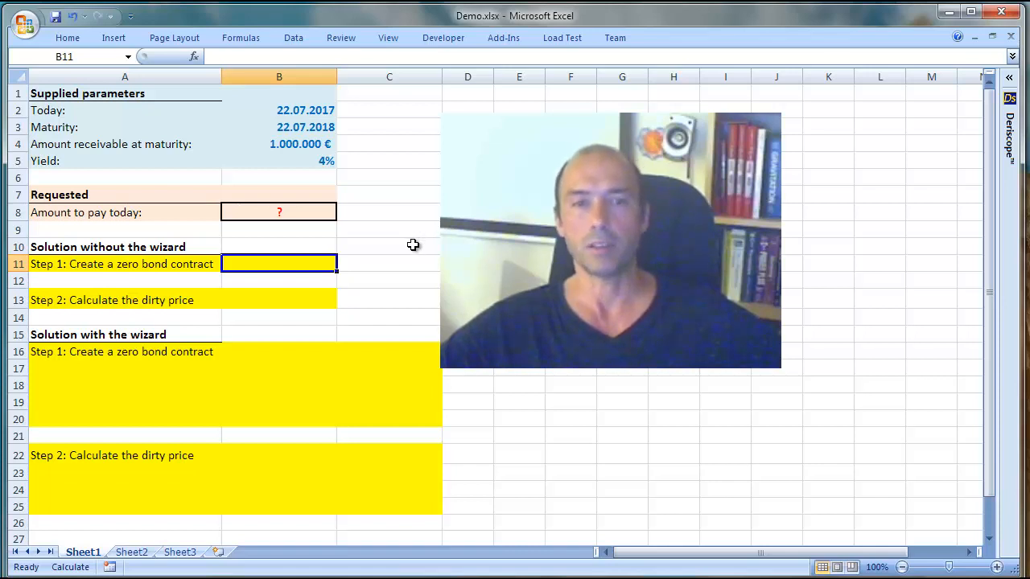
{"action": "double_click", "coordinate": [300, 264]}
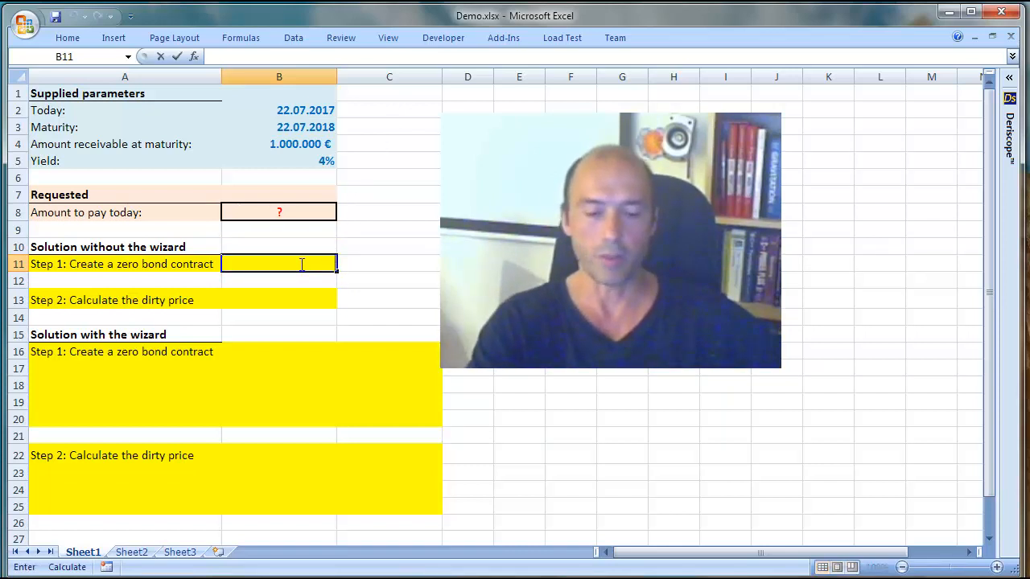
{"action": "type", "text": "="}
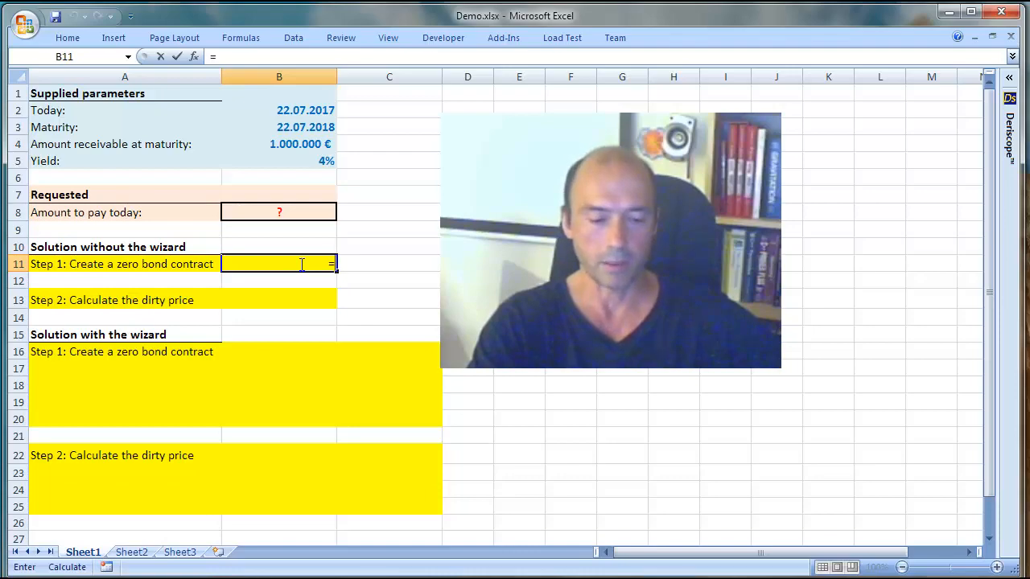
{"action": "type", "text": "dw"}
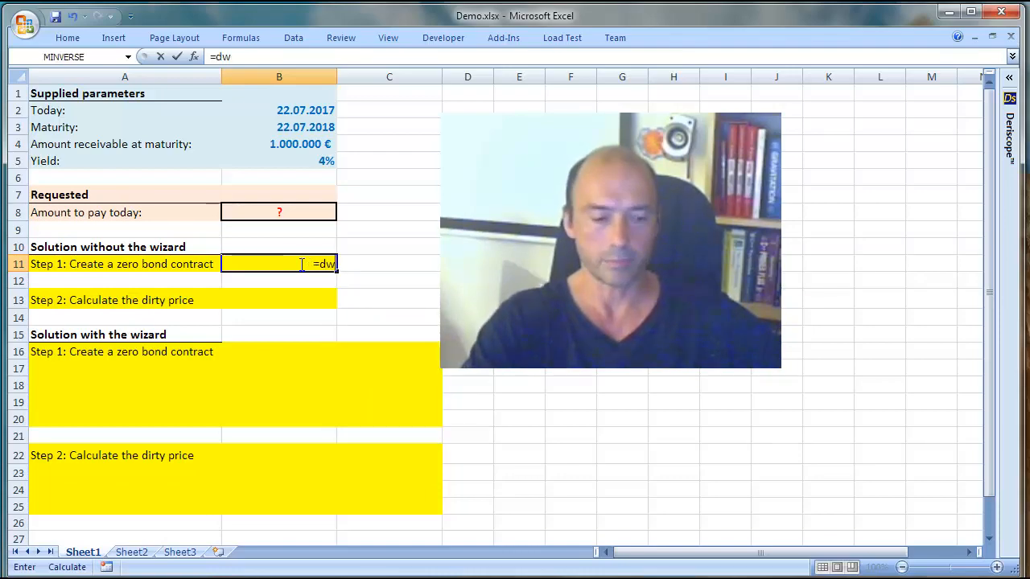
{"action": "key", "text": "BackSpace"}
{"action": "type", "text": "s"}
{"action": "type", "text": "("}
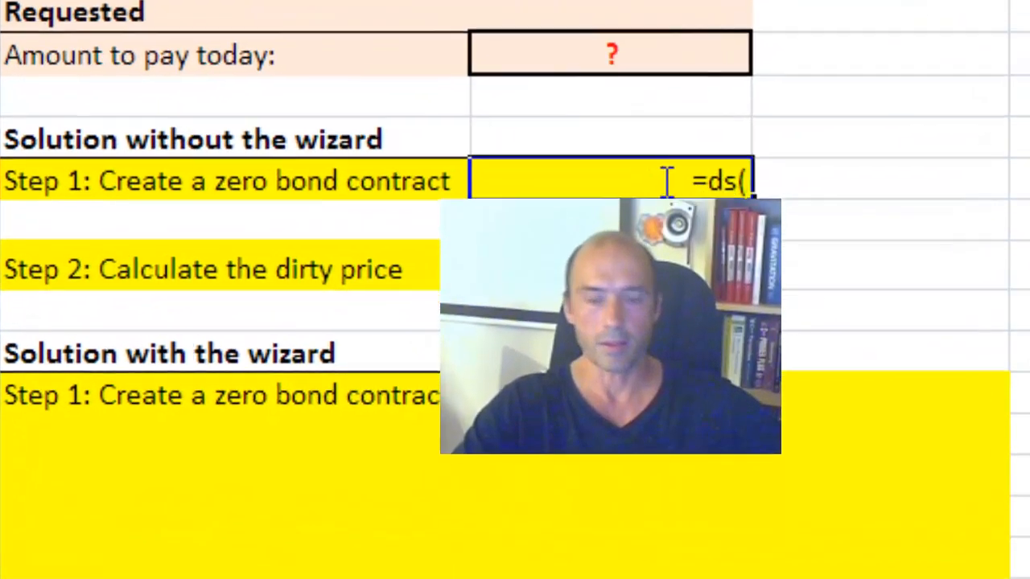
{"action": "type", "text": "\""}
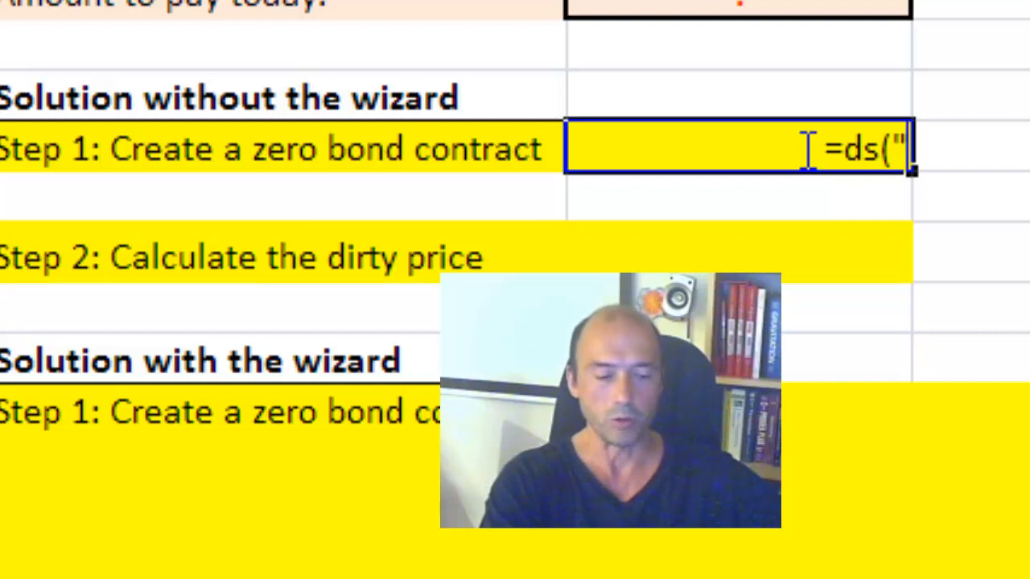
{"action": "type", "text": "create"}
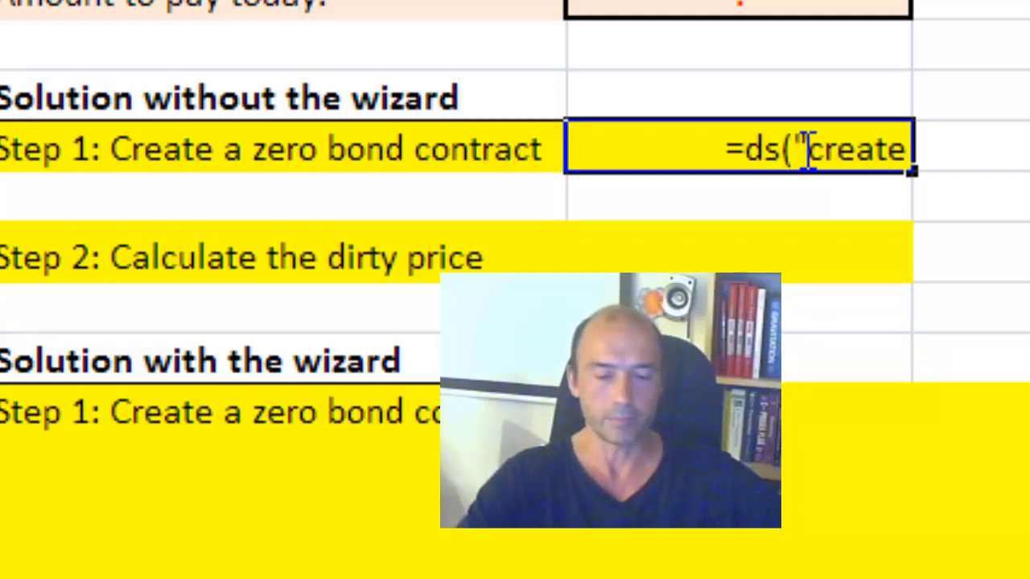
{"action": "type", "text": "\";"}
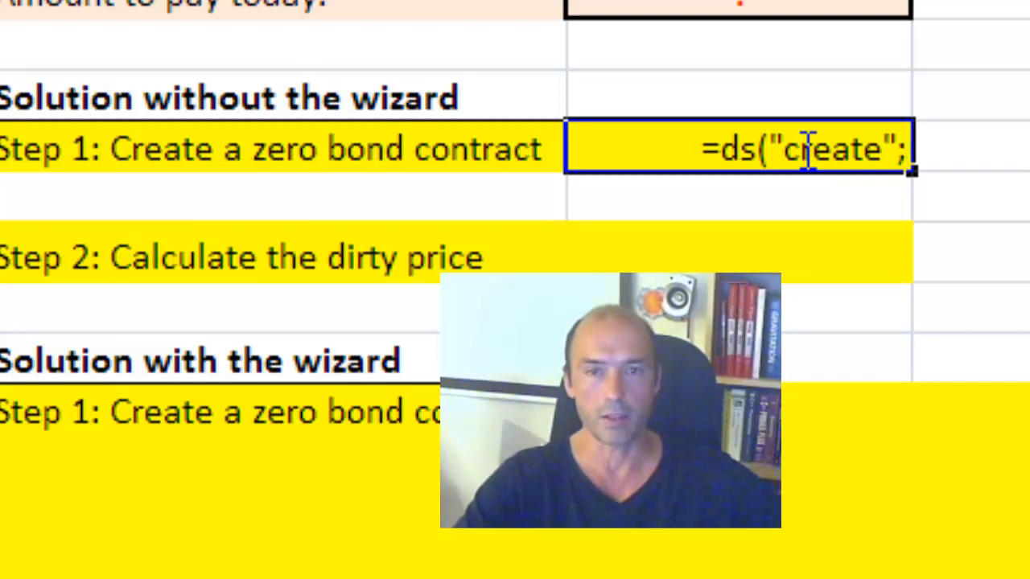
- Add "zerobond" as the second argument of the ds formula in cell B11
{"action": "type", "text": "\""}
{"action": "type", "text": "zer"}
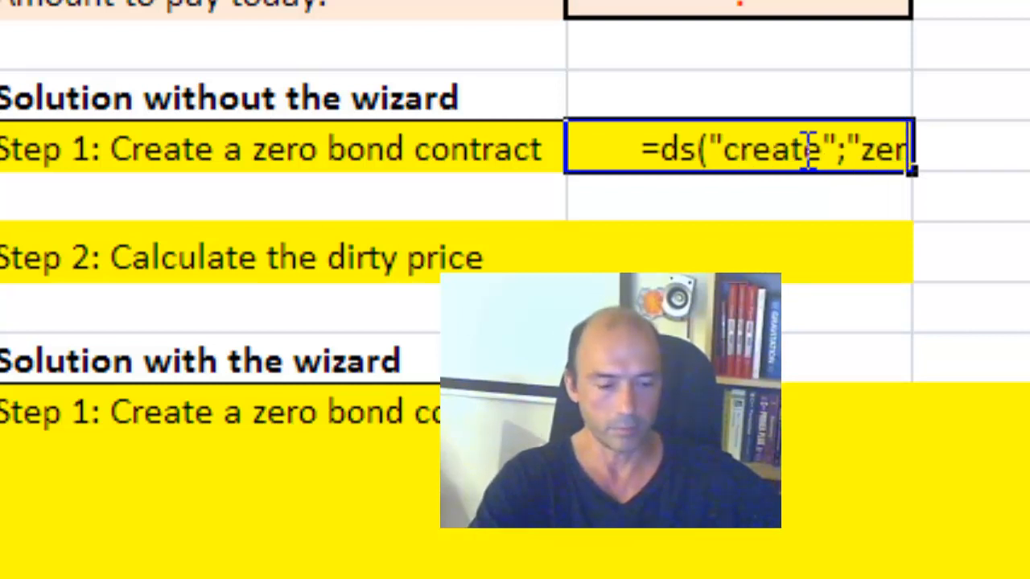
{"action": "type", "text": "obond"}
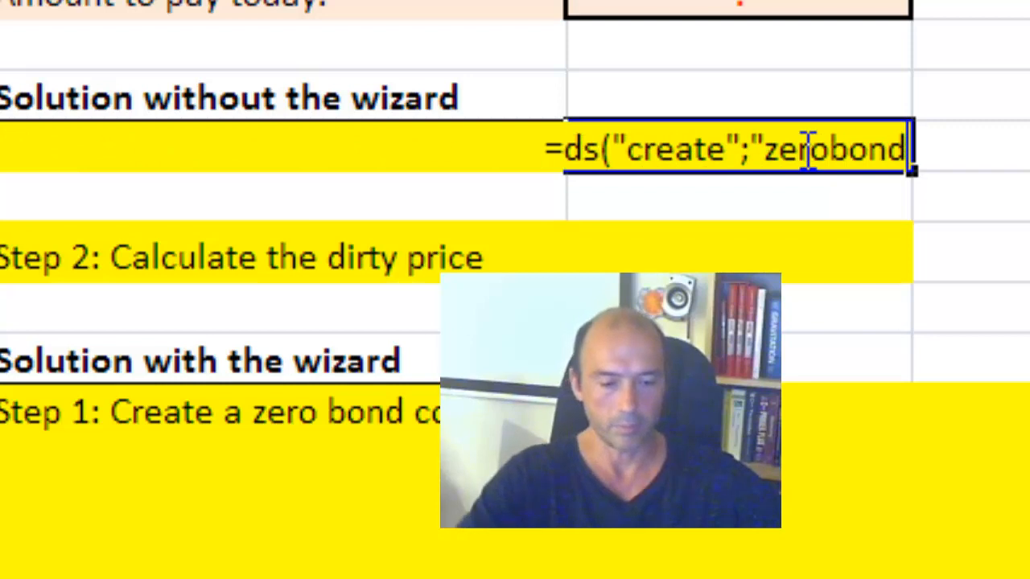
{"action": "type", "text": "\";"}
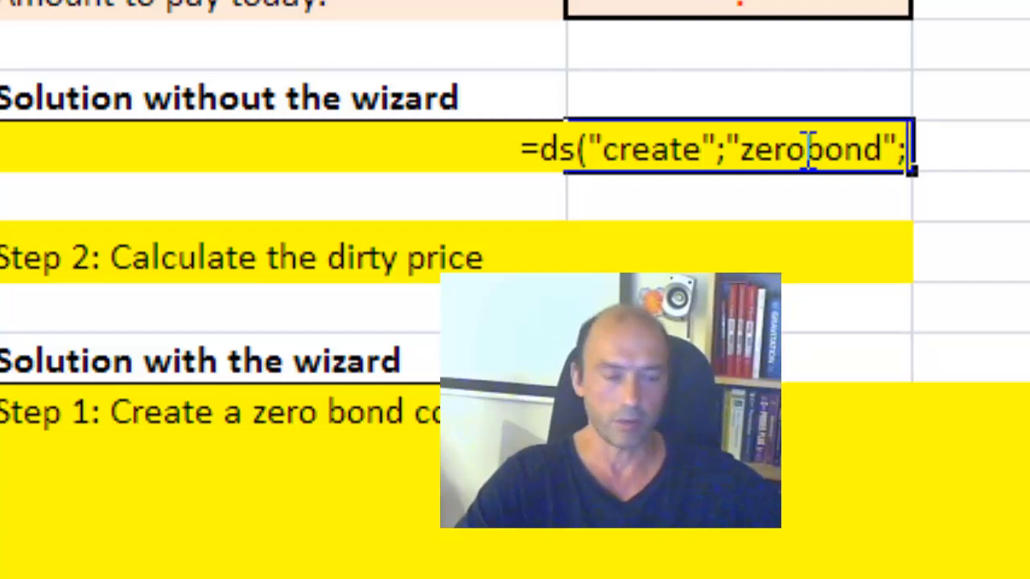
- Add the "maturity=" key to the contract formula, paired with a reference to the maturity date in cell B3
{"action": "type", "text": "\""}
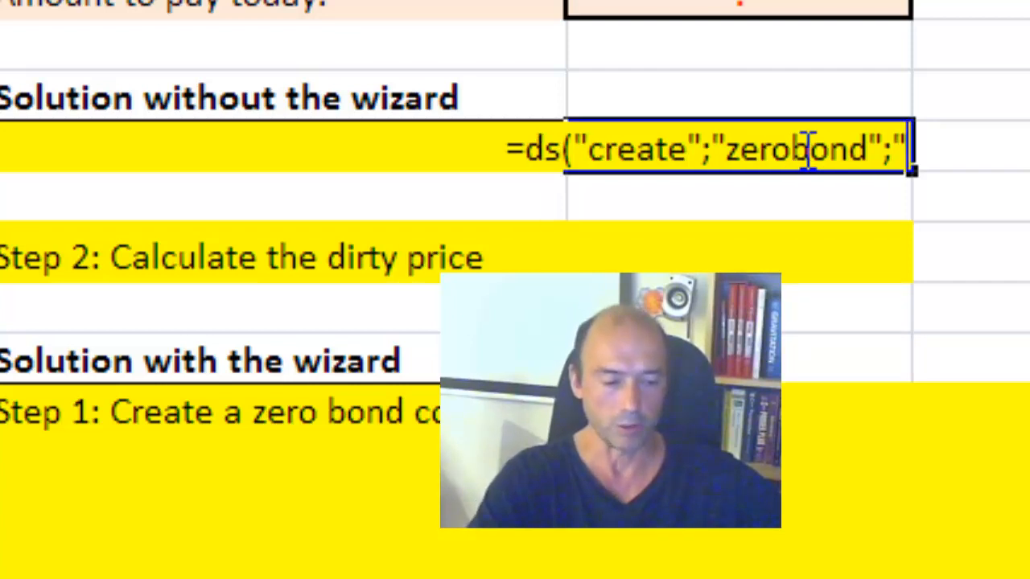
{"action": "type", "text": "maturit"}
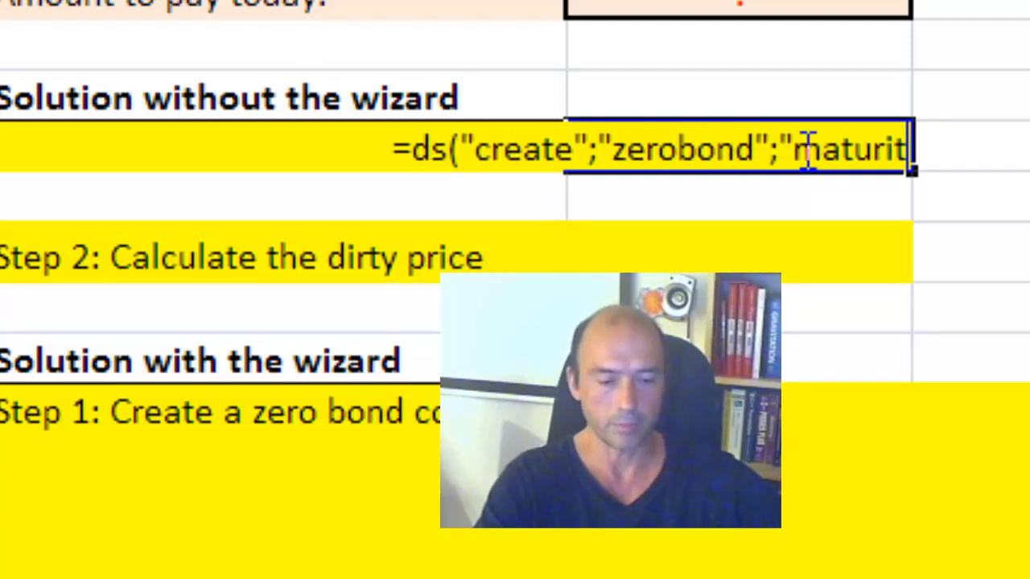
{"action": "type", "text": "y"}
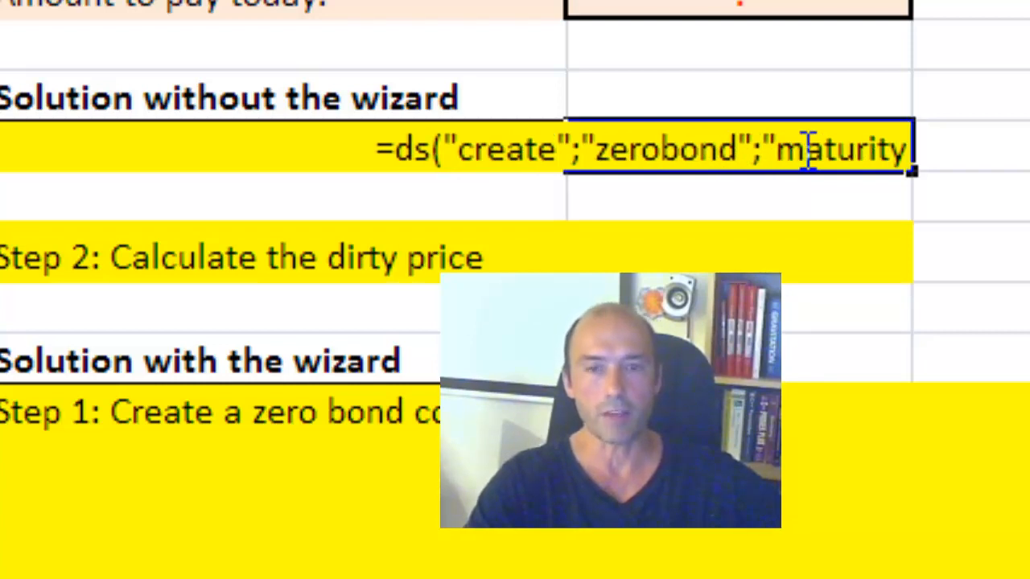
{"action": "type", "text": "="}
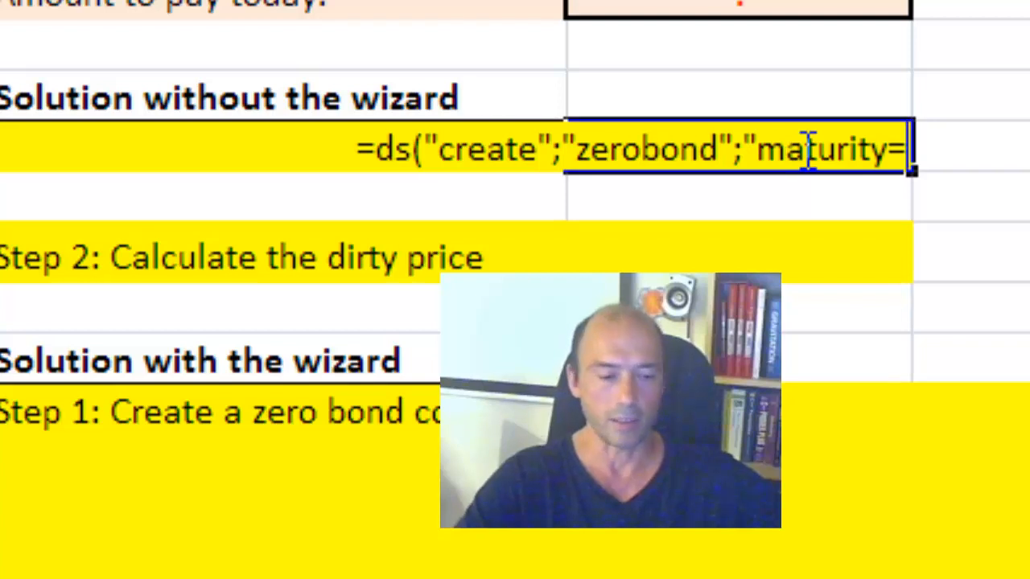
{"action": "type", "text": "\";"}
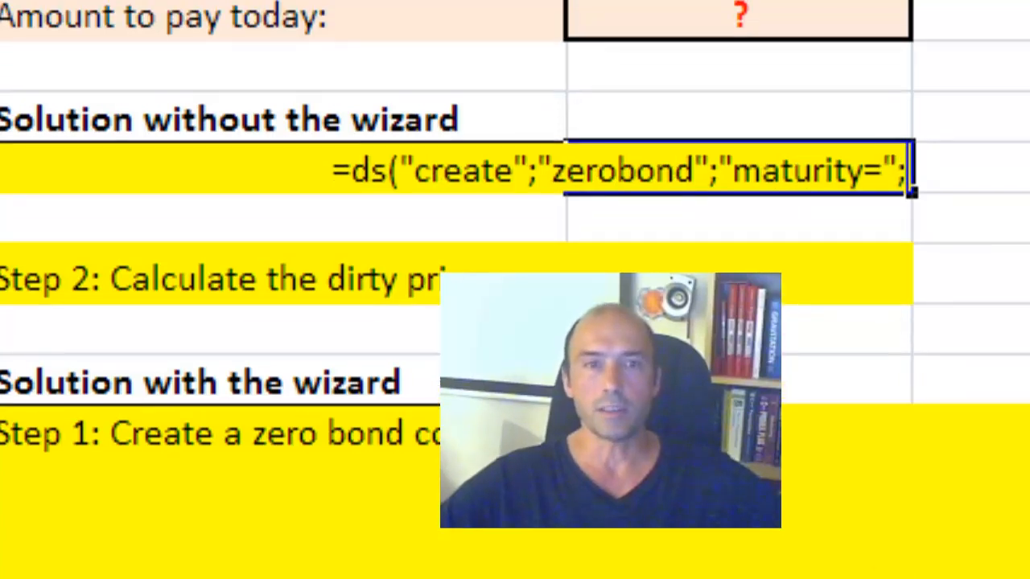
{"action": "left_click", "coordinate": [740, 17]}
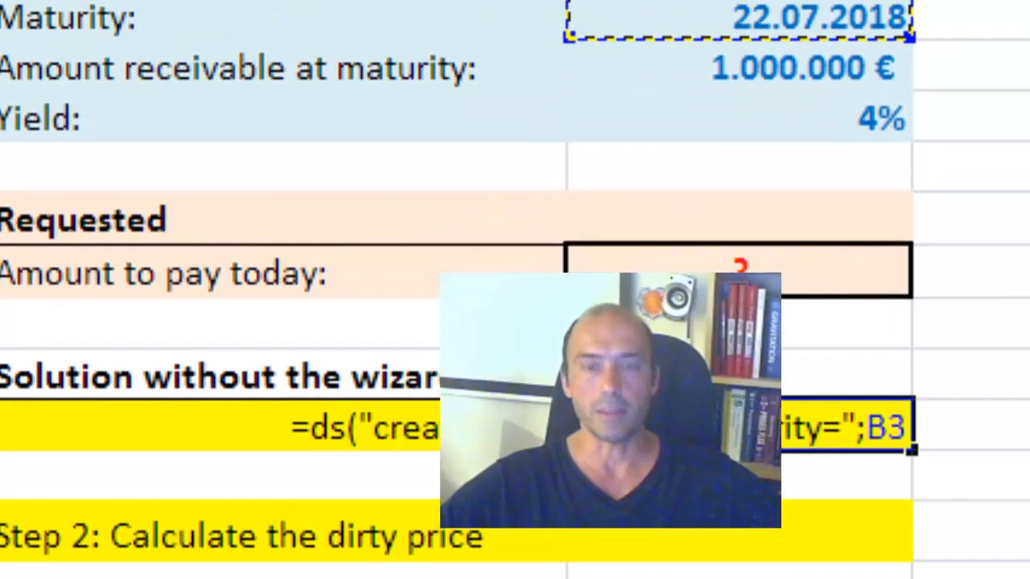
{"action": "type", "text": ";"}
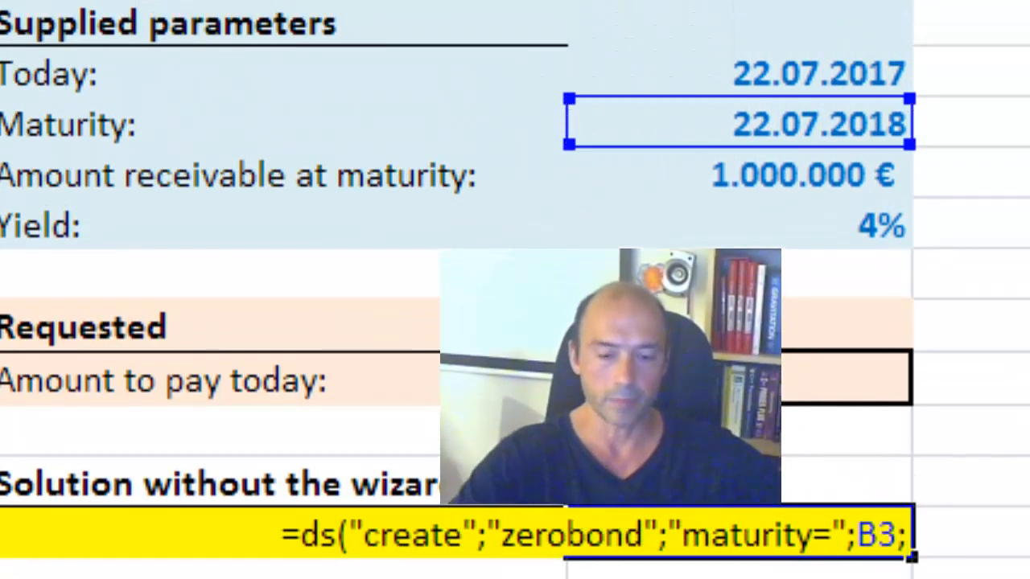
- Complete the zero bond contract formula with the "notional=" key paired with the amount receivable at maturity in cell B4
{"action": "type", "text": "\""}
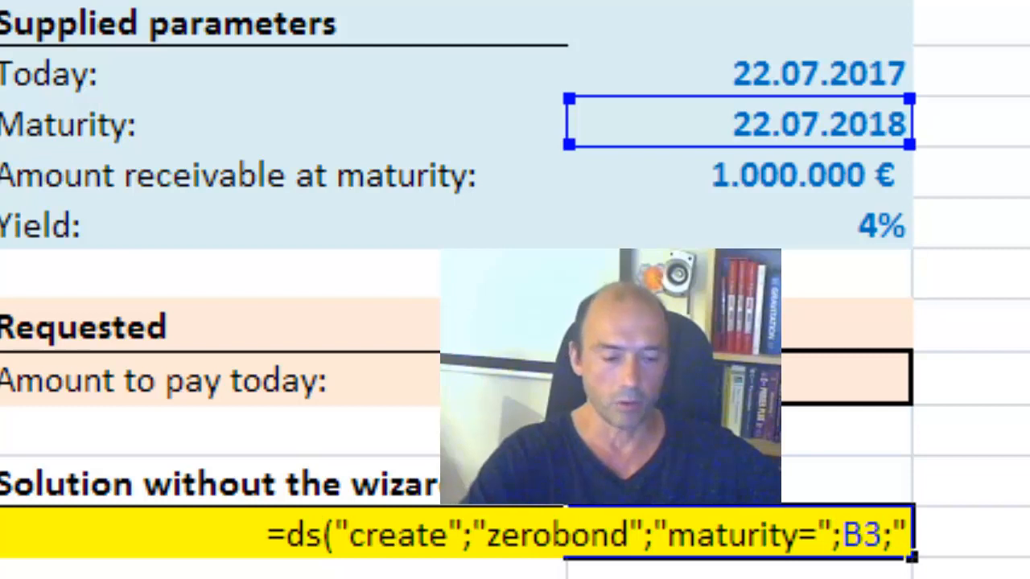
{"action": "type", "text": "no"}
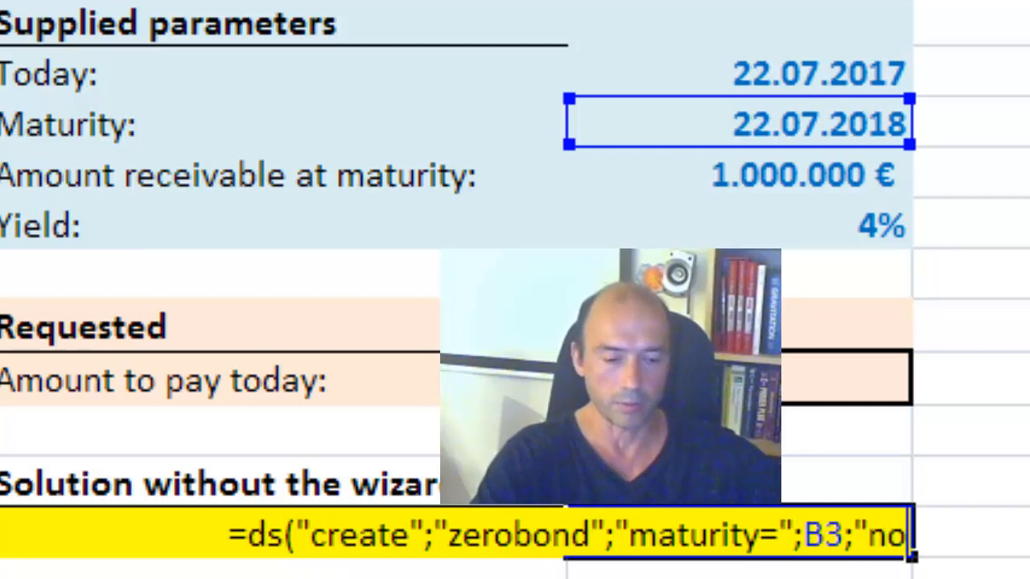
{"action": "type", "text": "tional"}
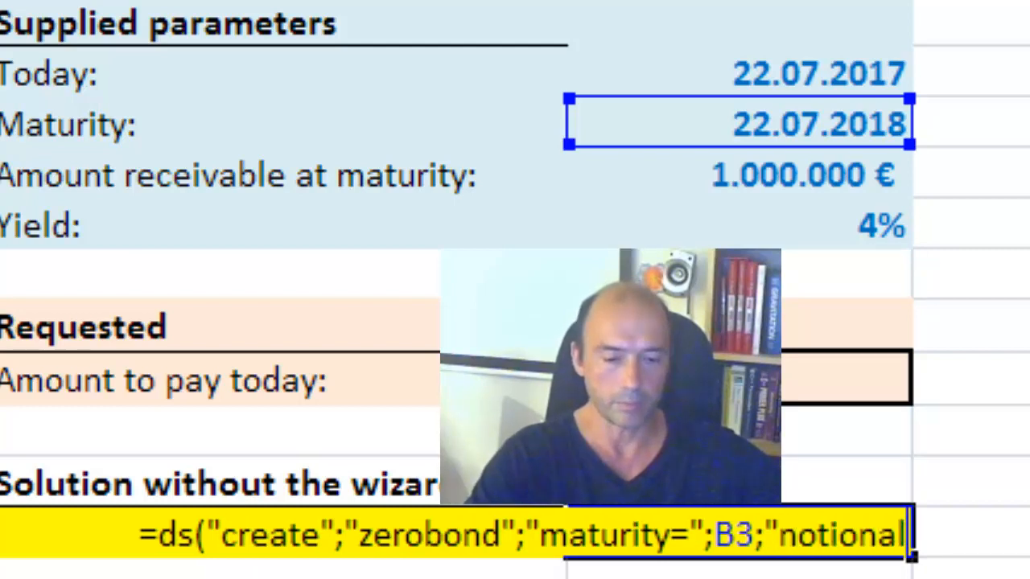
{"action": "type", "text": "=\""}
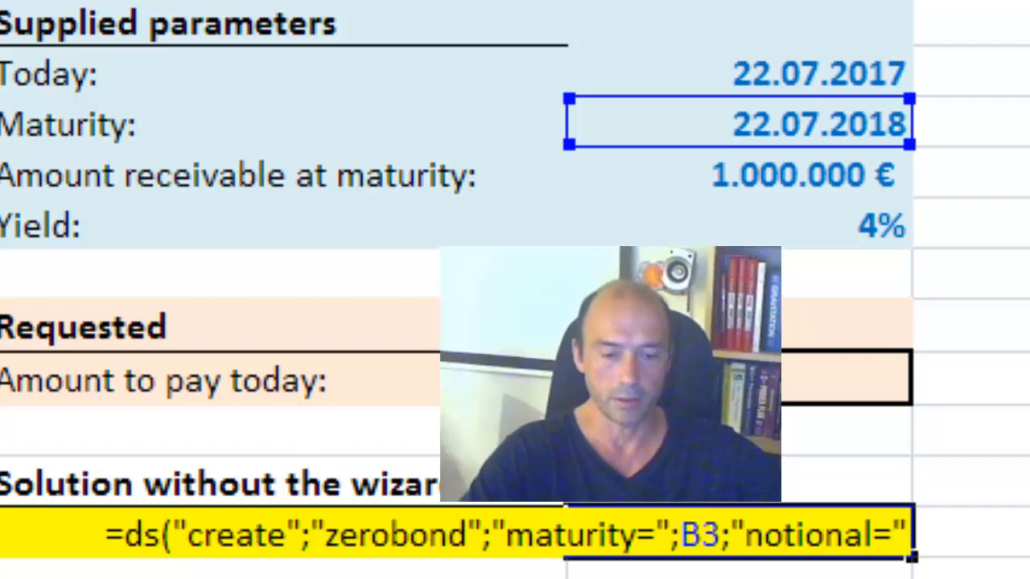
{"action": "type", "text": ";"}
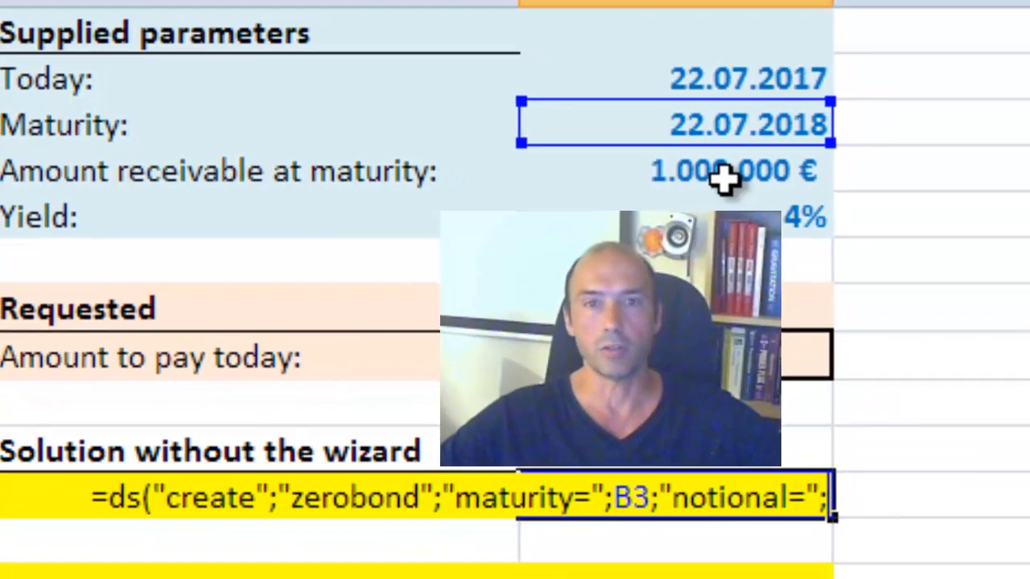
{"action": "left_click", "coordinate": [790, 176]}
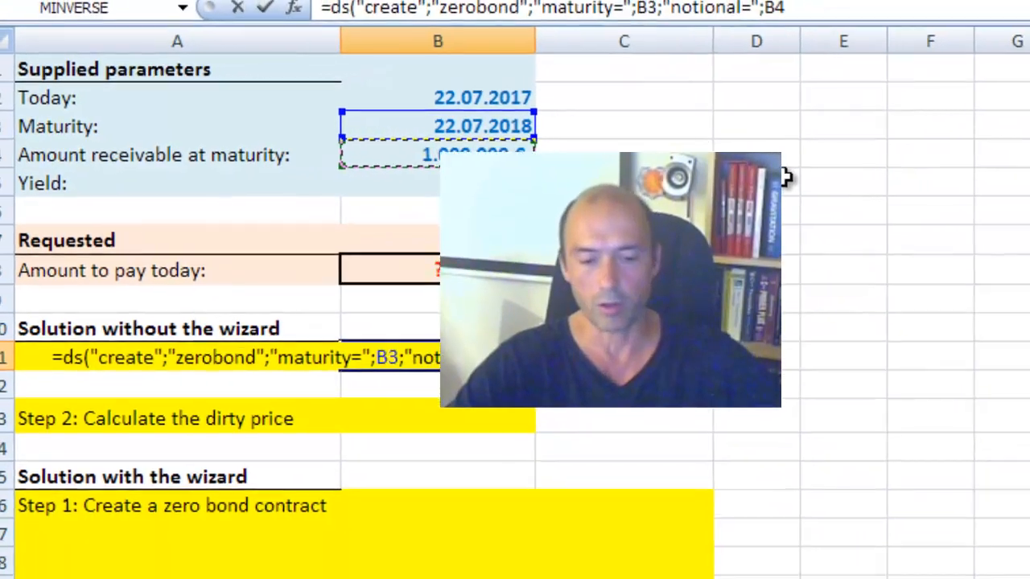
{"action": "type", "text": ")"}
{"action": "key", "text": "Return"}
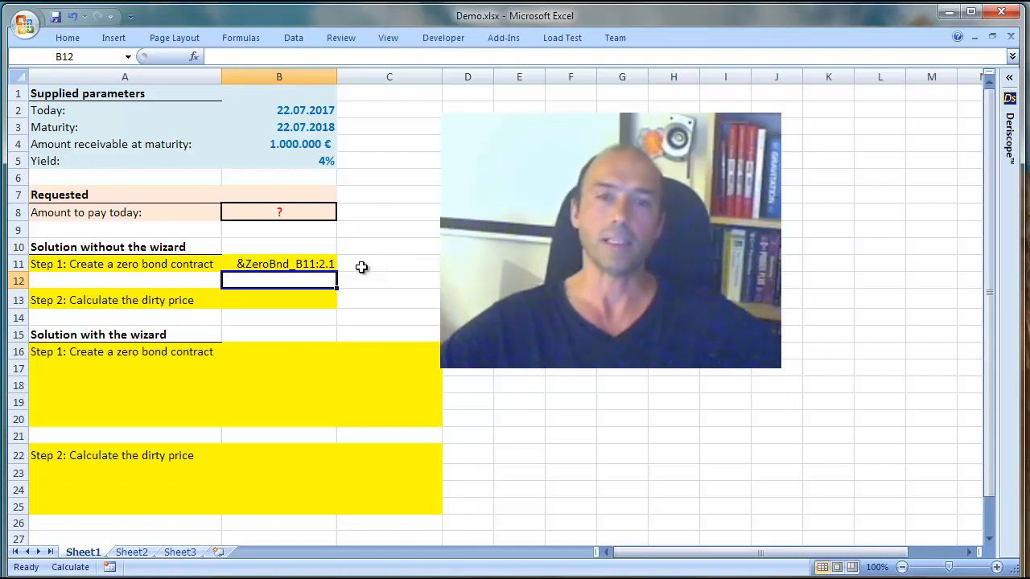
- Begin the dirty price formula in cell B13 with the ds function, "dirtyprice" and a reference to the contract in B11
{"action": "left_click", "coordinate": [272, 299]}
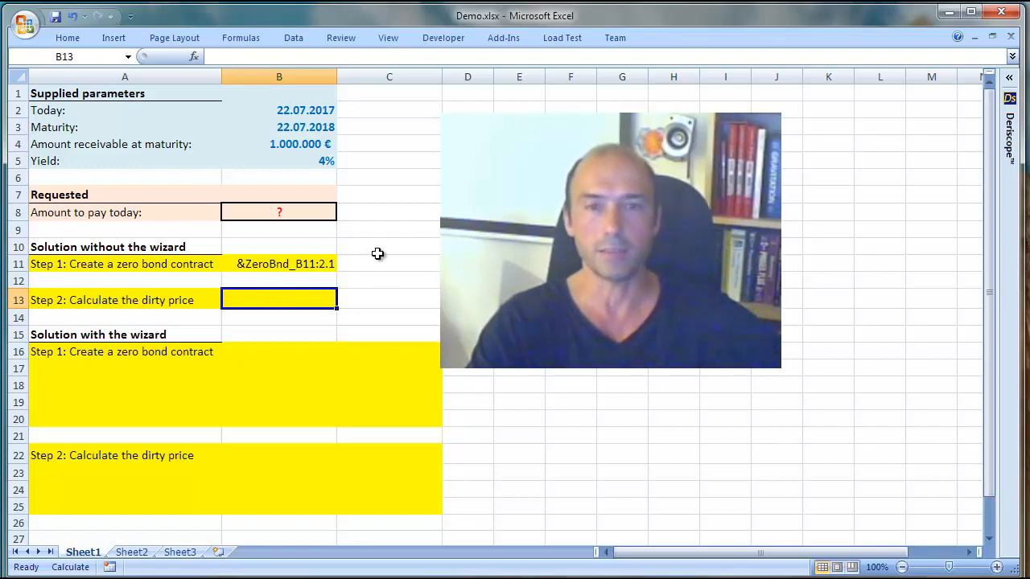
{"action": "type", "text": "=ds"}
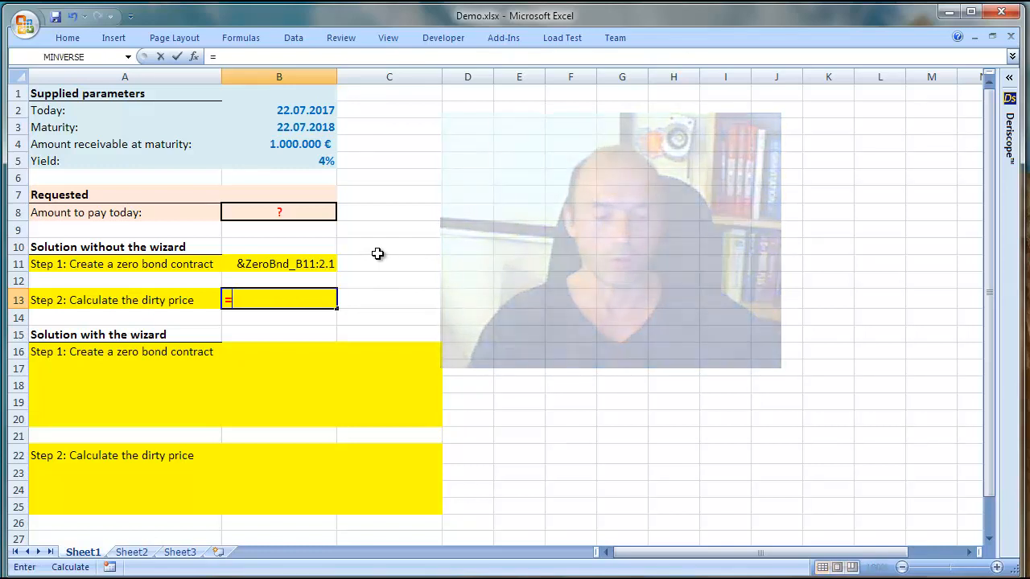
{"action": "type", "text": "(\""}
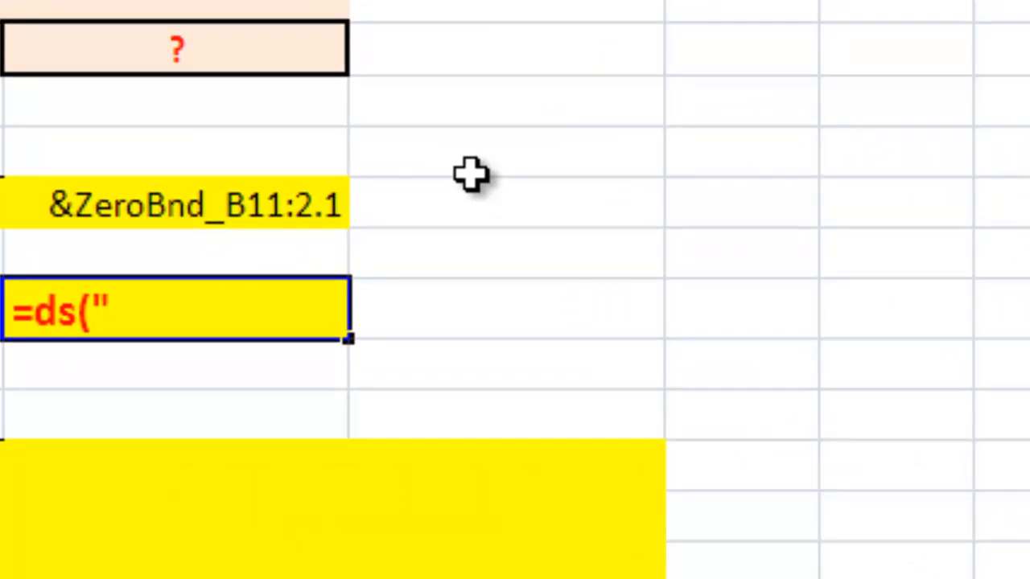
{"action": "type", "text": "dirty"}
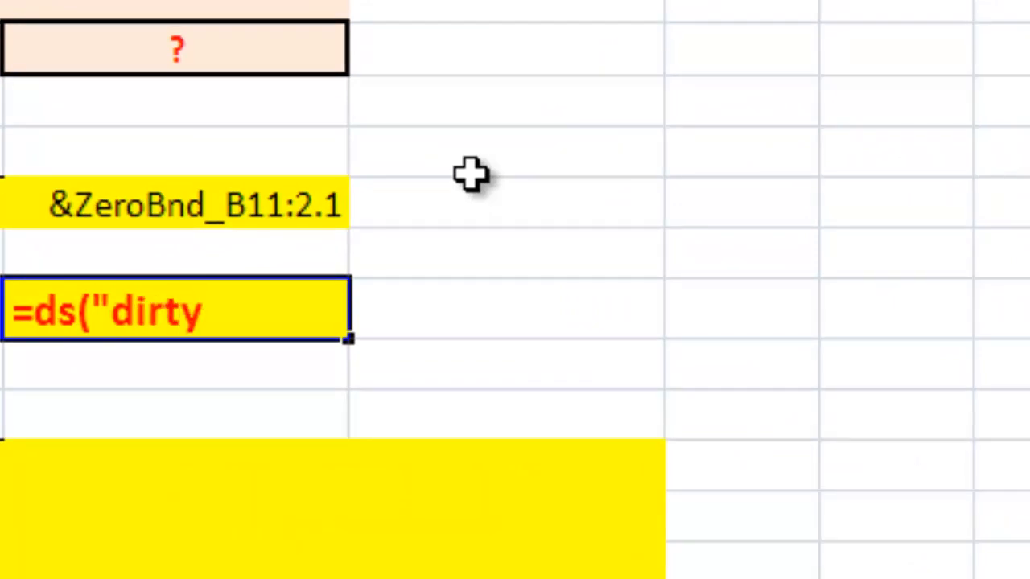
{"action": "type", "text": "price"}
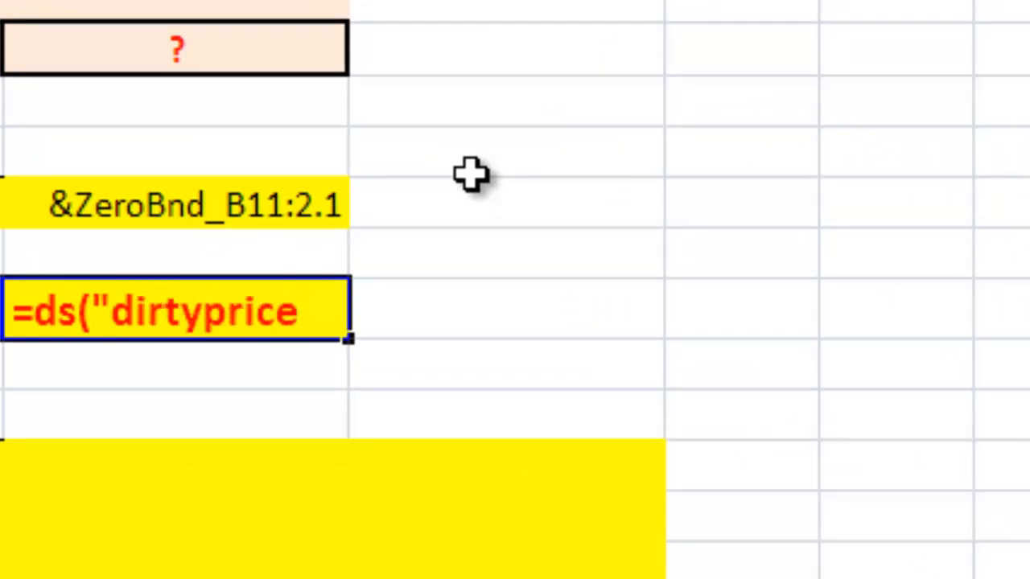
{"action": "type", "text": "\";"}
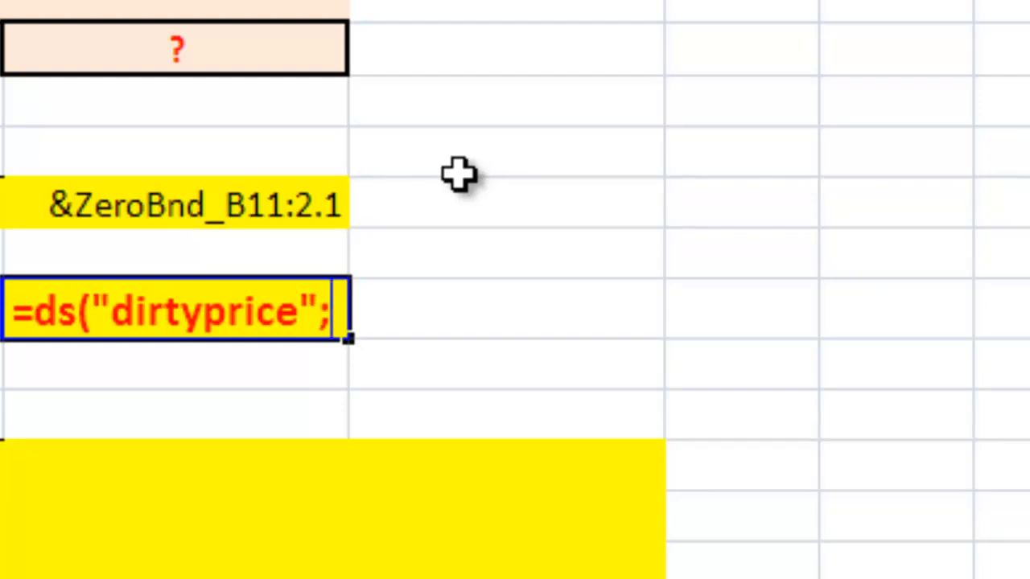
{"action": "left_click", "coordinate": [230, 210]}
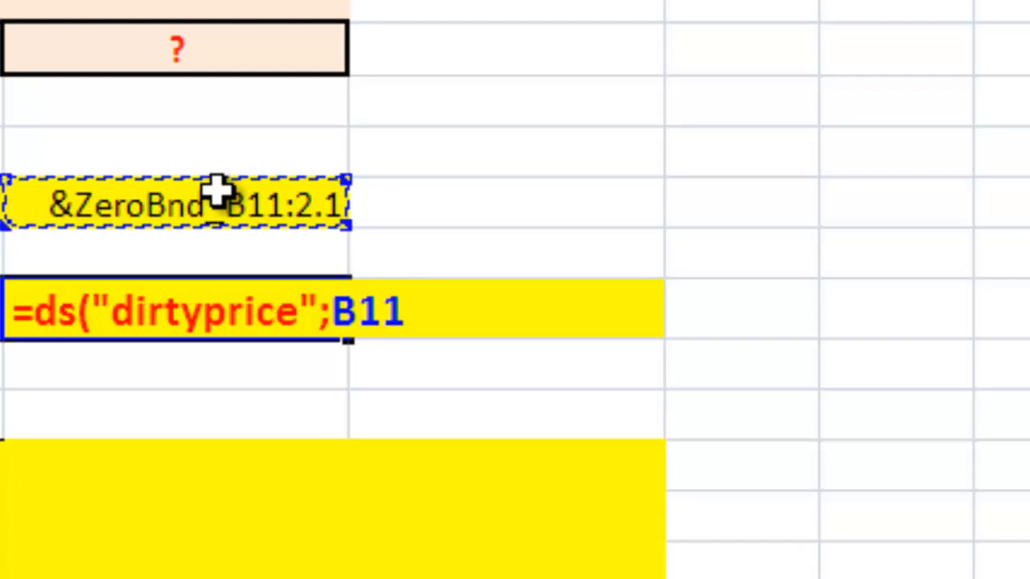
{"action": "type", "text": ";"}
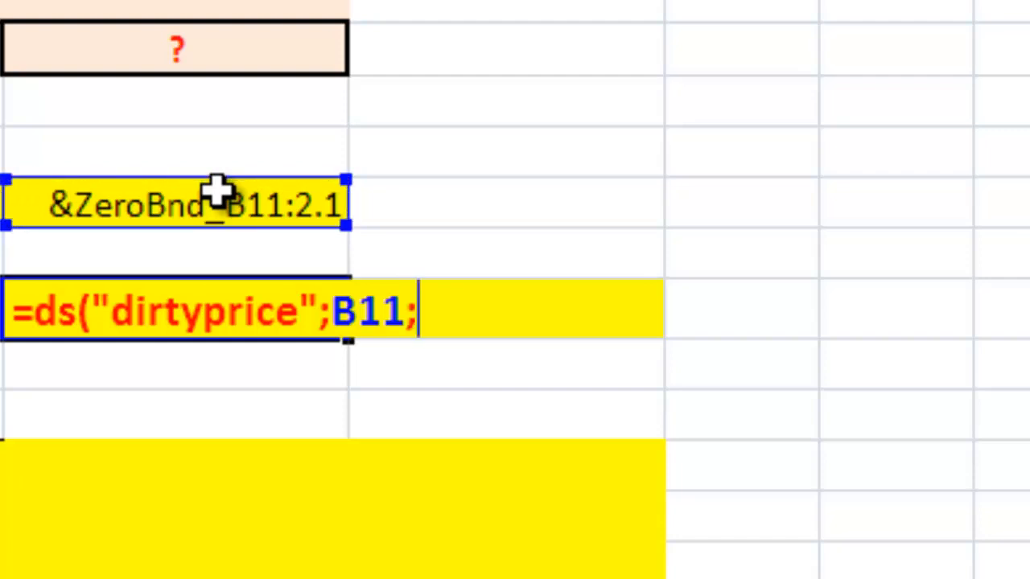
- Complete the dirty price formula with the "yield=" key paired with the yield in cell B5
{"action": "type", "text": "\""}
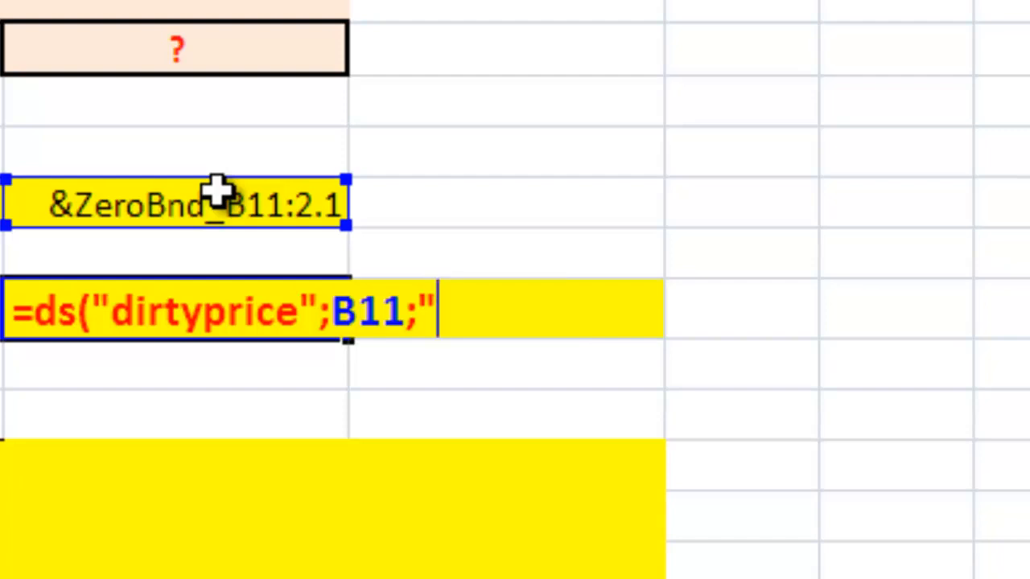
{"action": "type", "text": "yield"}
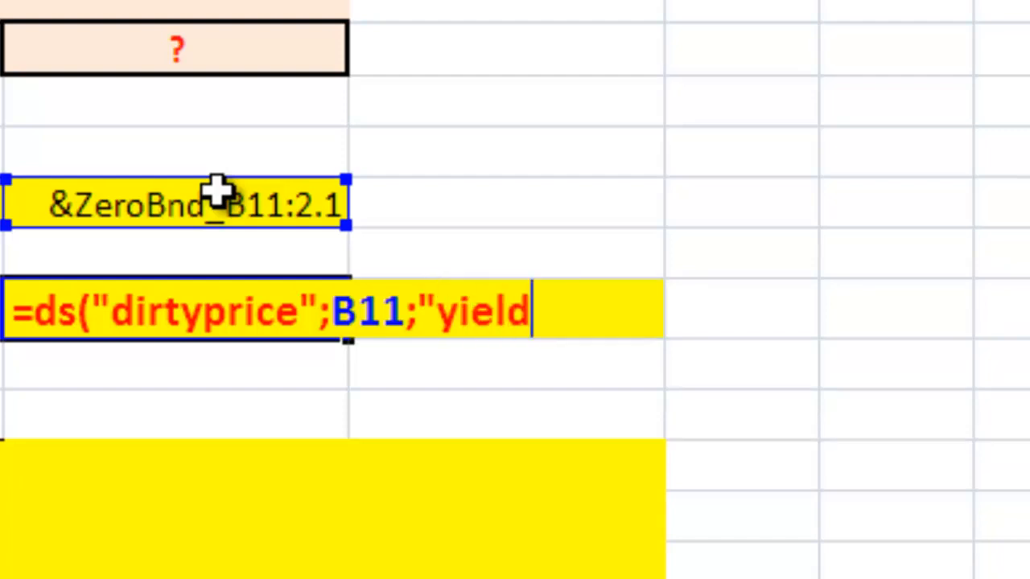
{"action": "type", "text": "=\""}
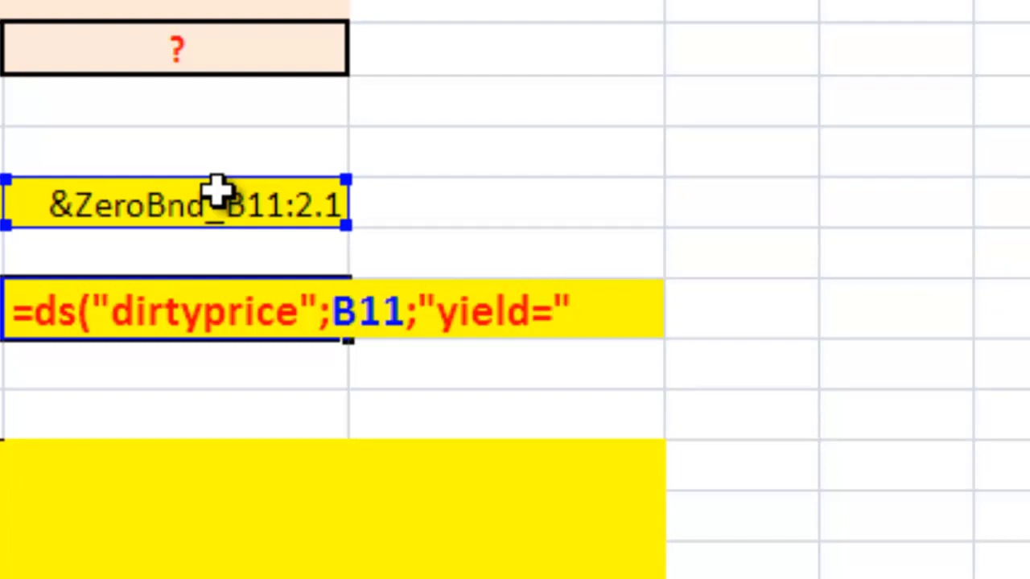
{"action": "type", "text": ";"}
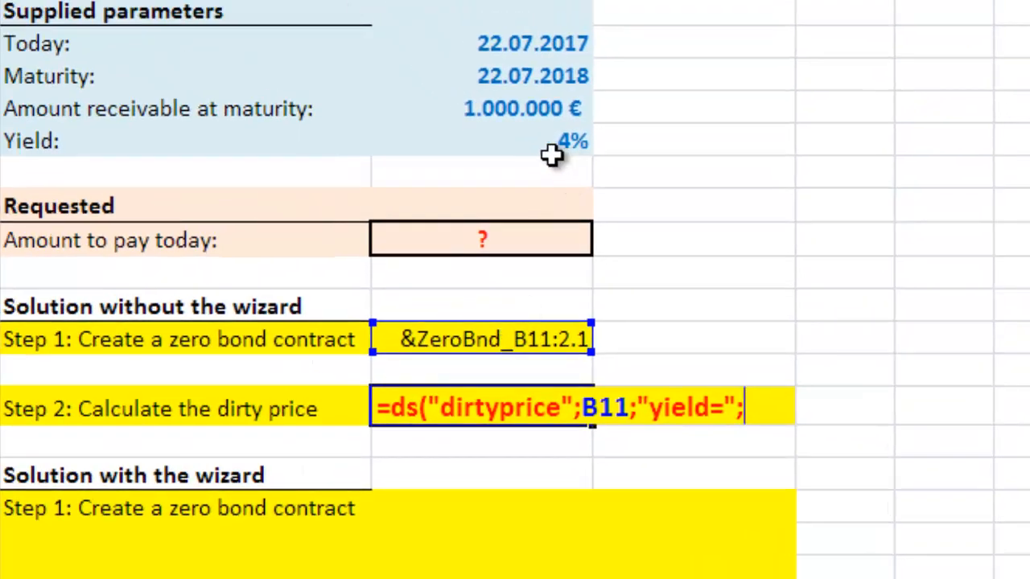
{"action": "left_click", "coordinate": [546, 141]}
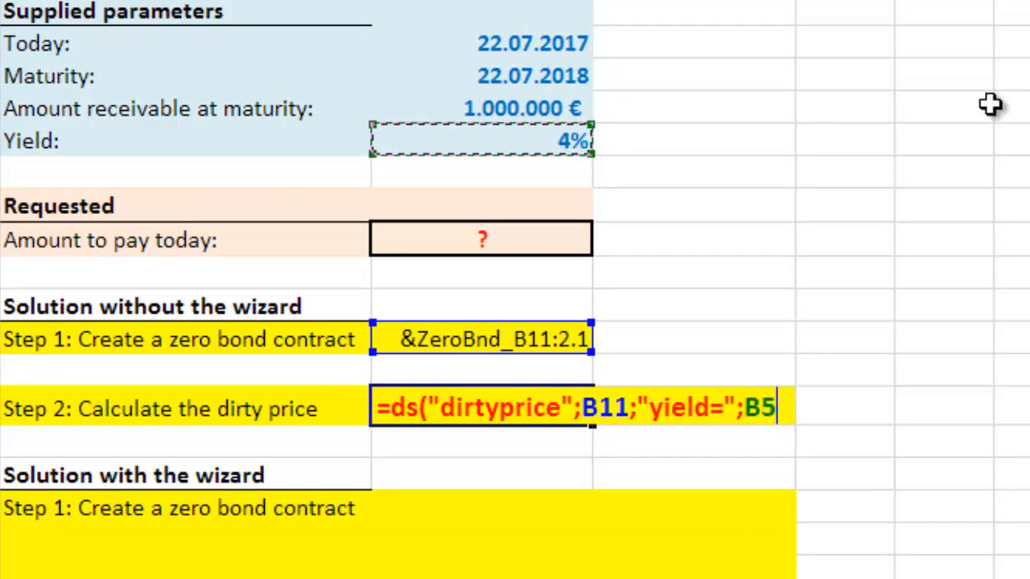
{"action": "type", "text": ")"}
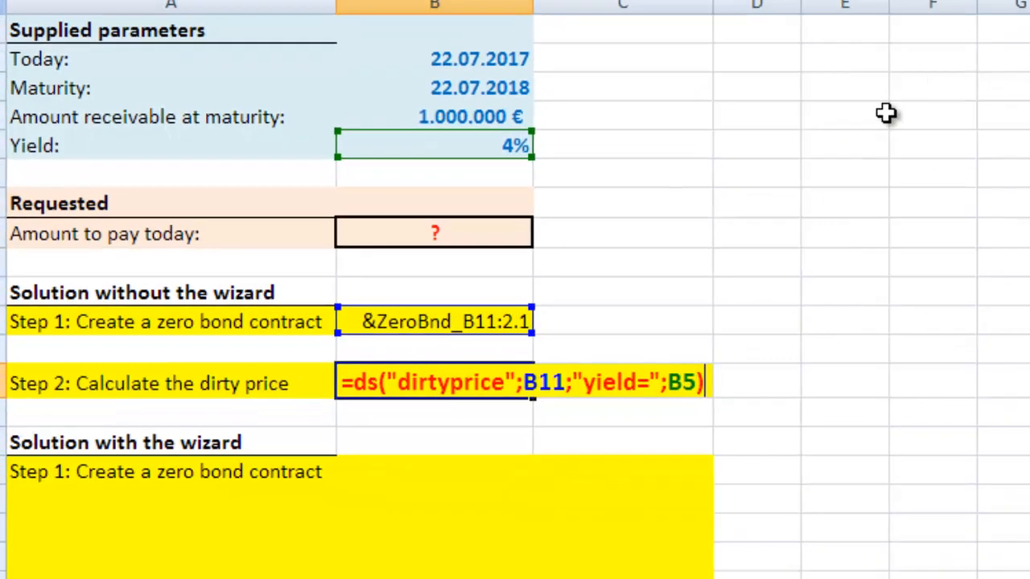
{"action": "key", "text": "Return"}
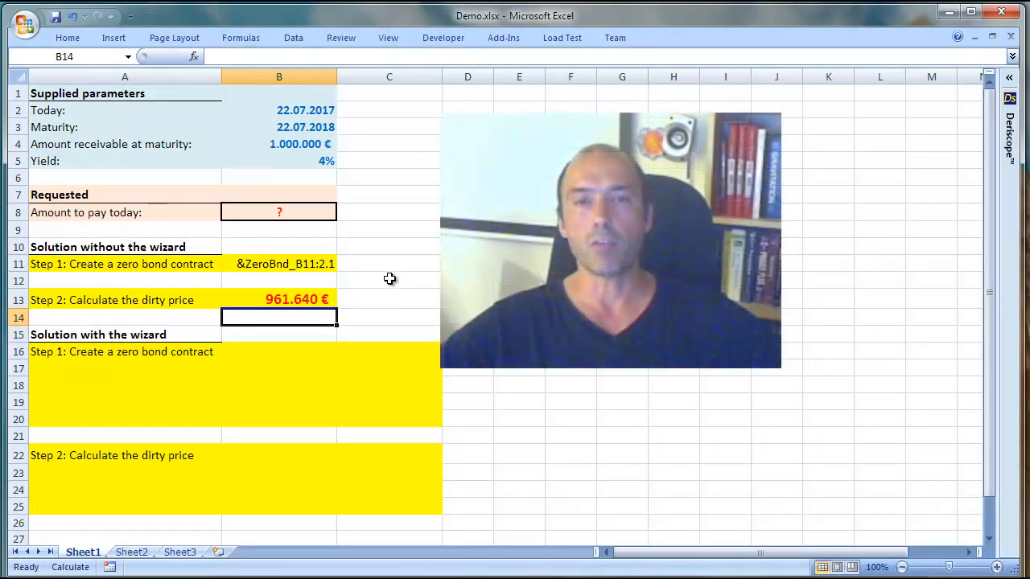
- Review the dirty price formula in cell B13 and the zero bond contract formula in cell B11
{"action": "left_click", "coordinate": [317, 299]}
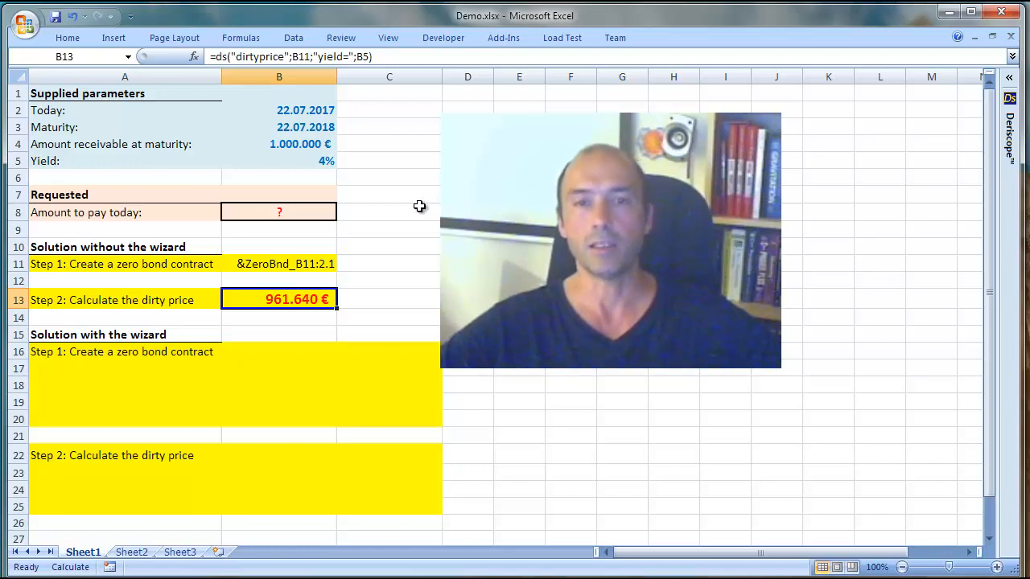
{"action": "left_click", "coordinate": [391, 277]}
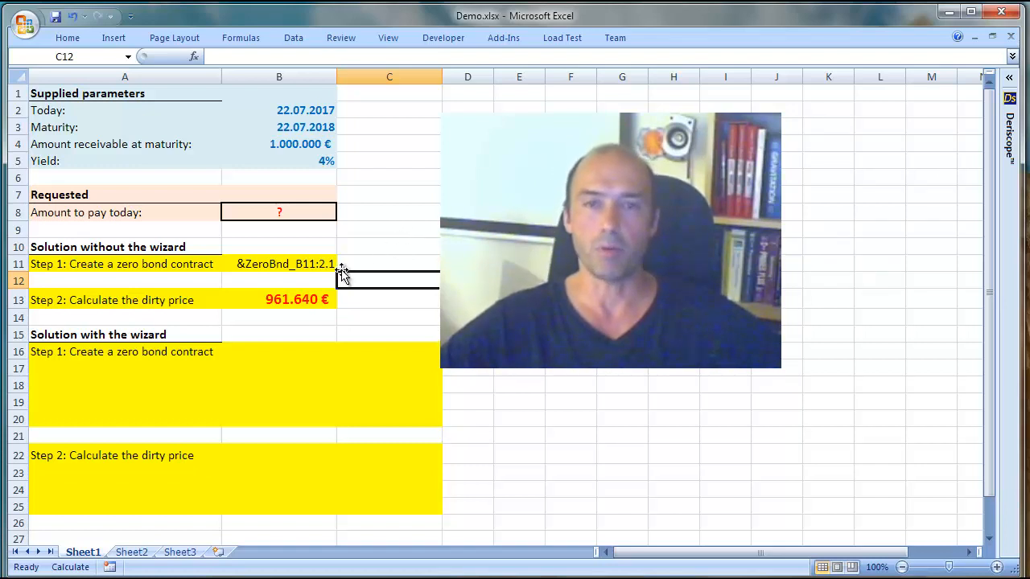
{"action": "left_click", "coordinate": [310, 264]}
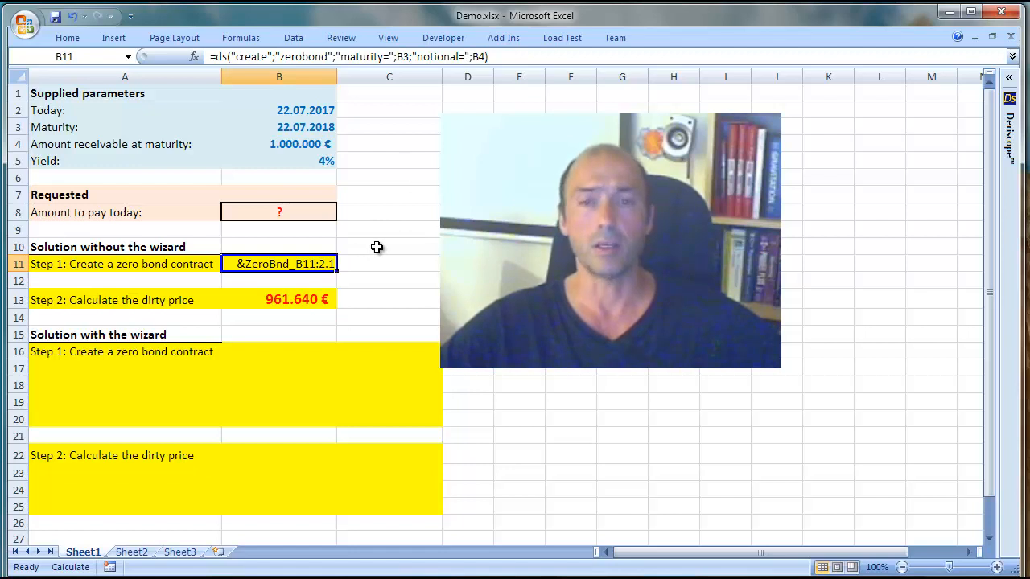
{"action": "left_click", "coordinate": [377, 247]}
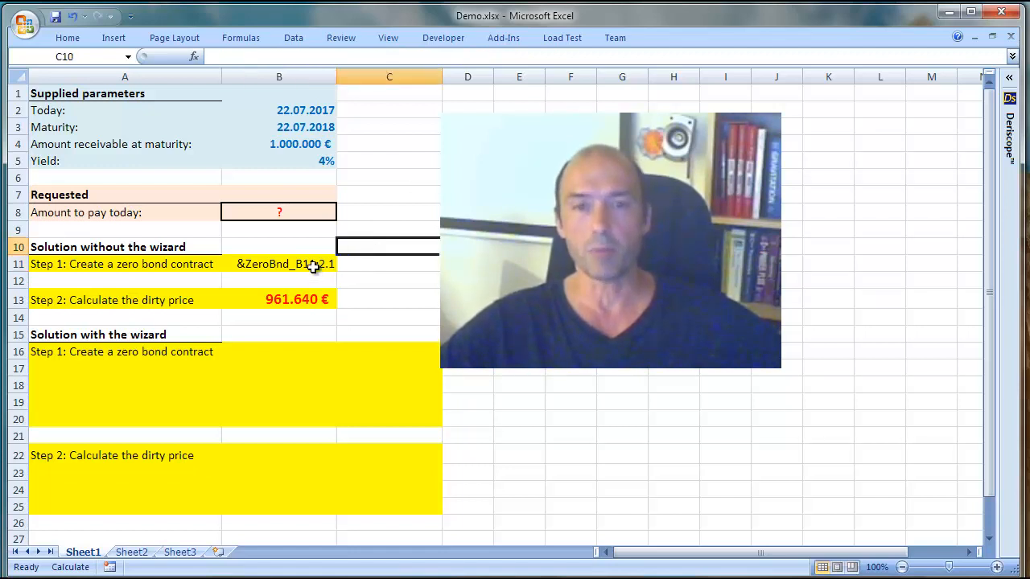
{"action": "left_click", "coordinate": [367, 265]}
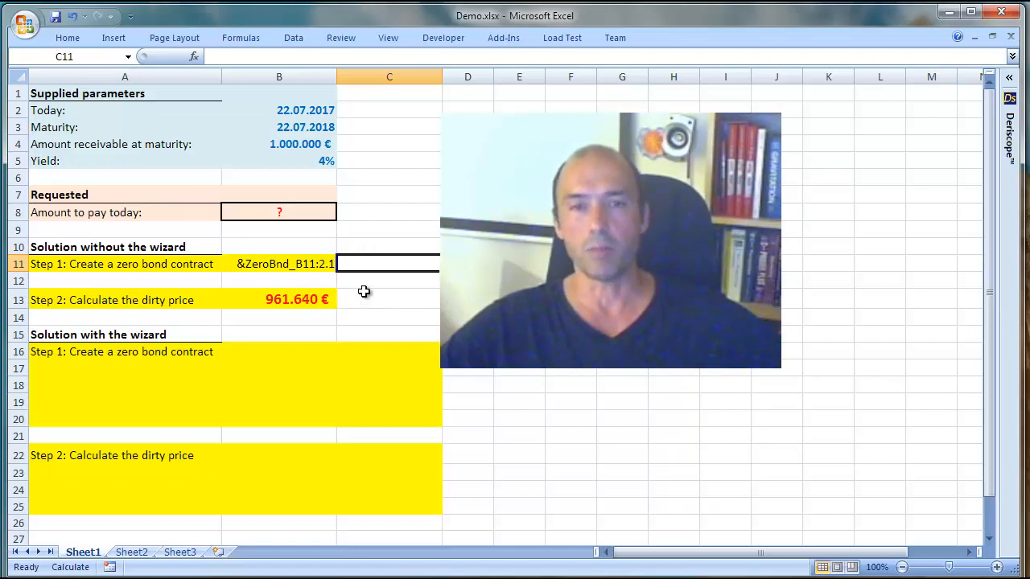
{"action": "left_click", "coordinate": [266, 299]}
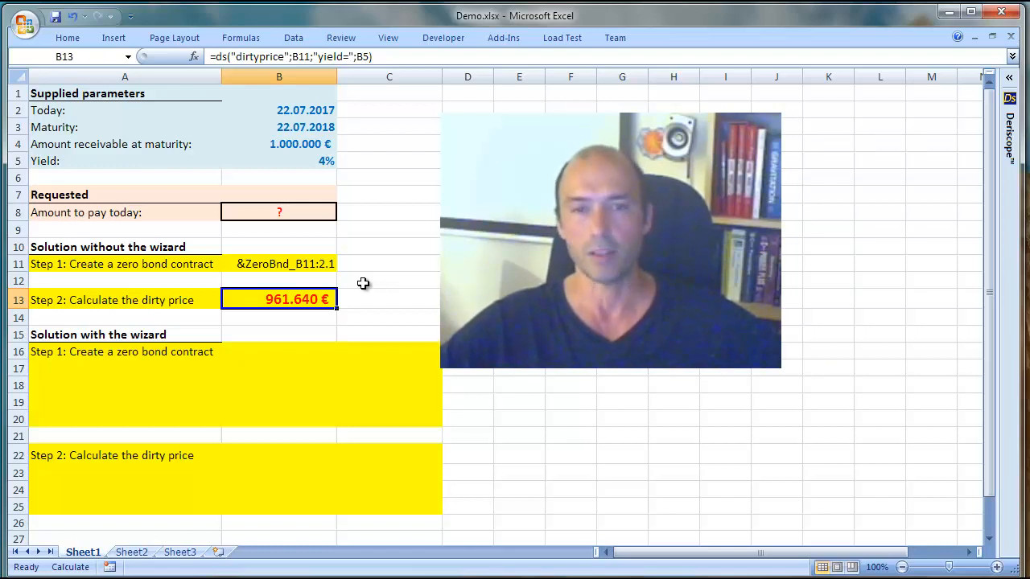
{"action": "left_click", "coordinate": [370, 301]}
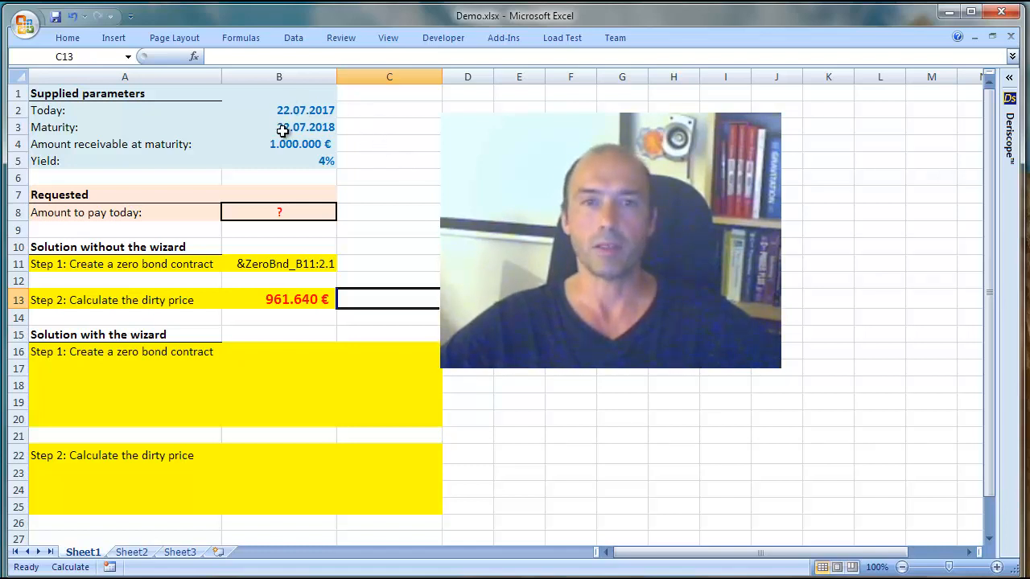
- Set the maturity date in cell B3 to the invalid date 42.07.2018
{"action": "left_click", "coordinate": [299, 131]}
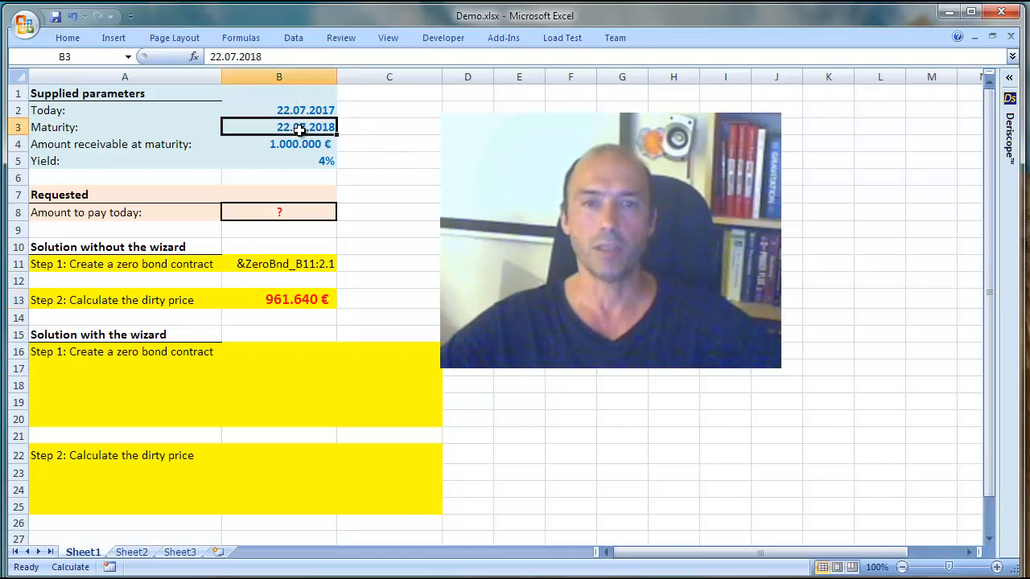
{"action": "left_click", "coordinate": [219, 55]}
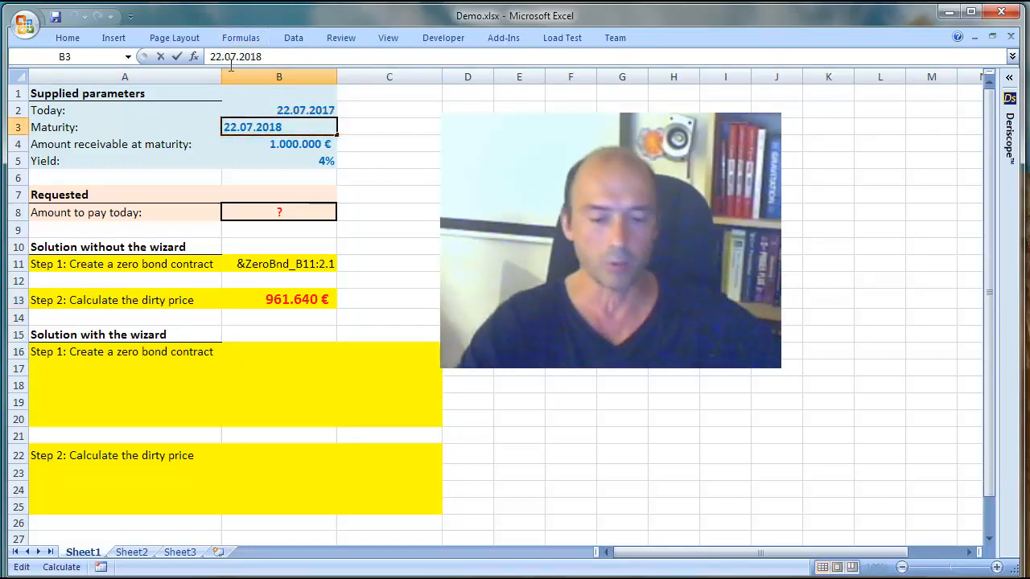
{"action": "key", "text": "BackSpace"}
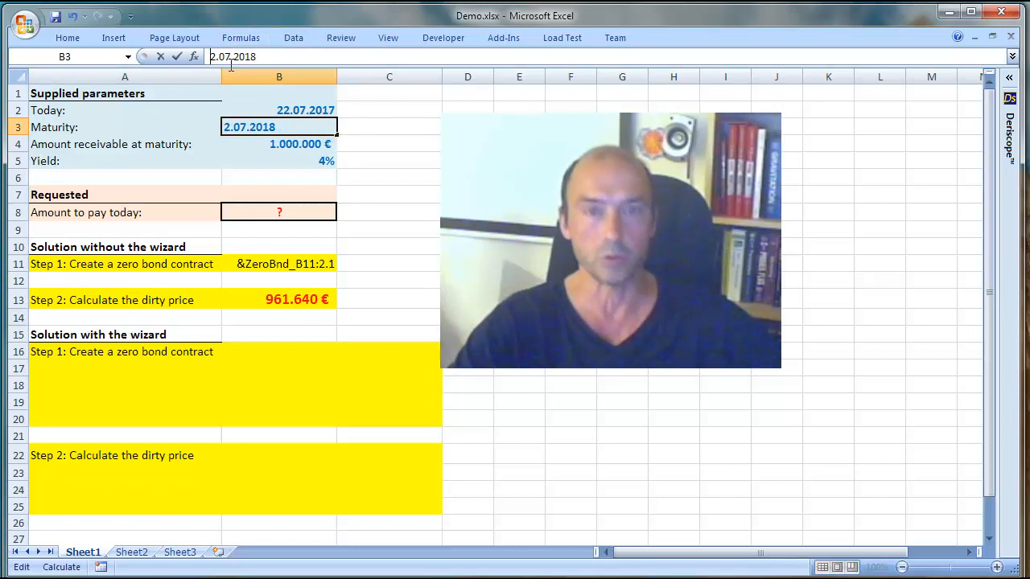
{"action": "type", "text": "4"}
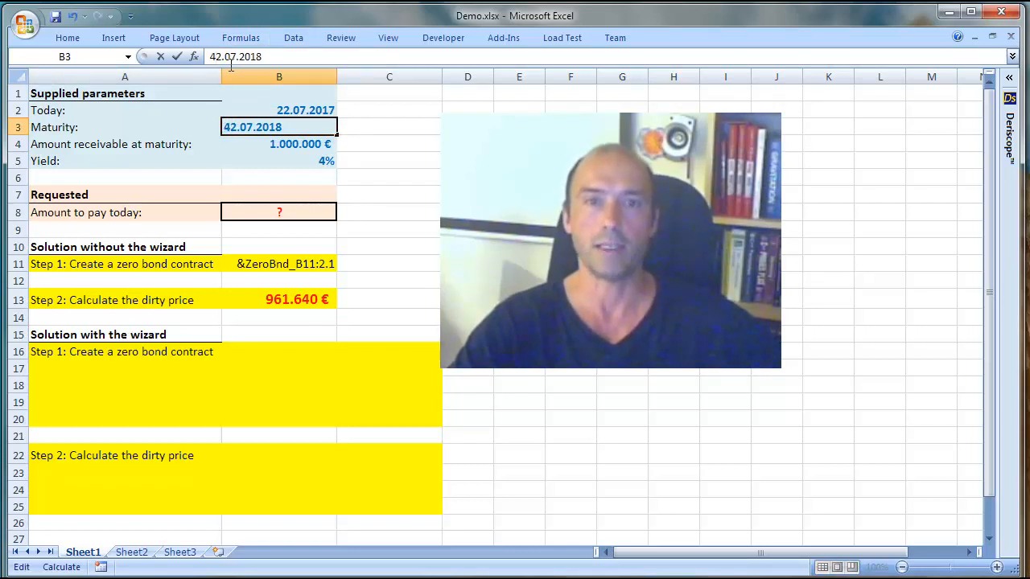
{"action": "key", "text": "Return"}
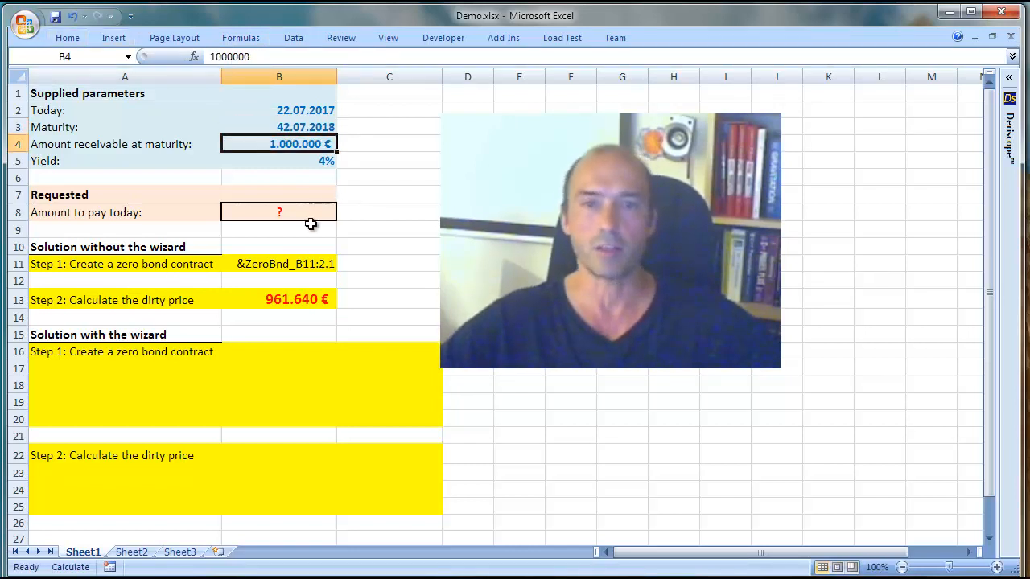
{"action": "left_click", "coordinate": [405, 194]}
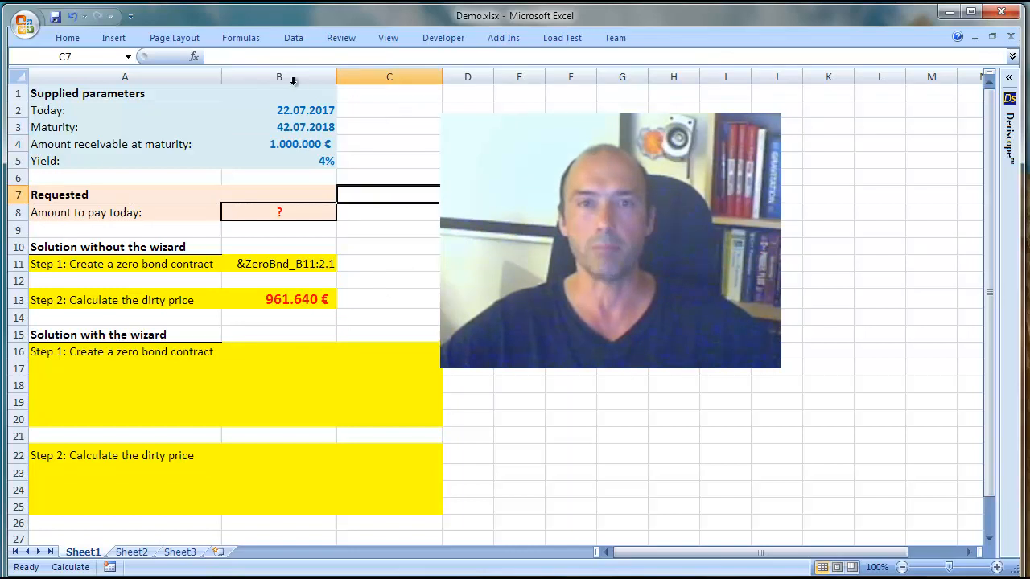
- Switch the workbook's calculation option to Automatic so the formulas recalculate
{"action": "left_click", "coordinate": [229, 41]}
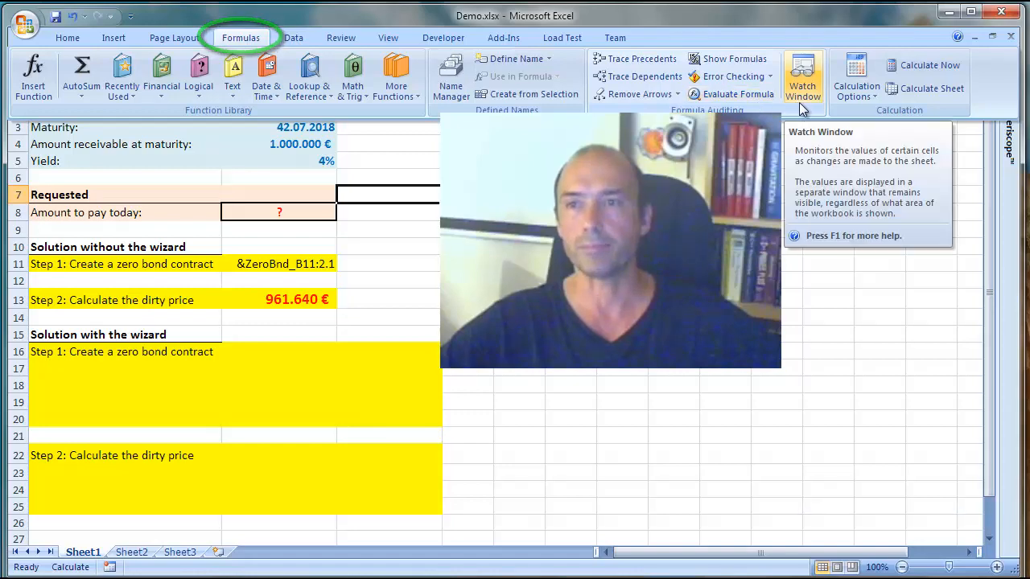
{"action": "left_click", "coordinate": [874, 98]}
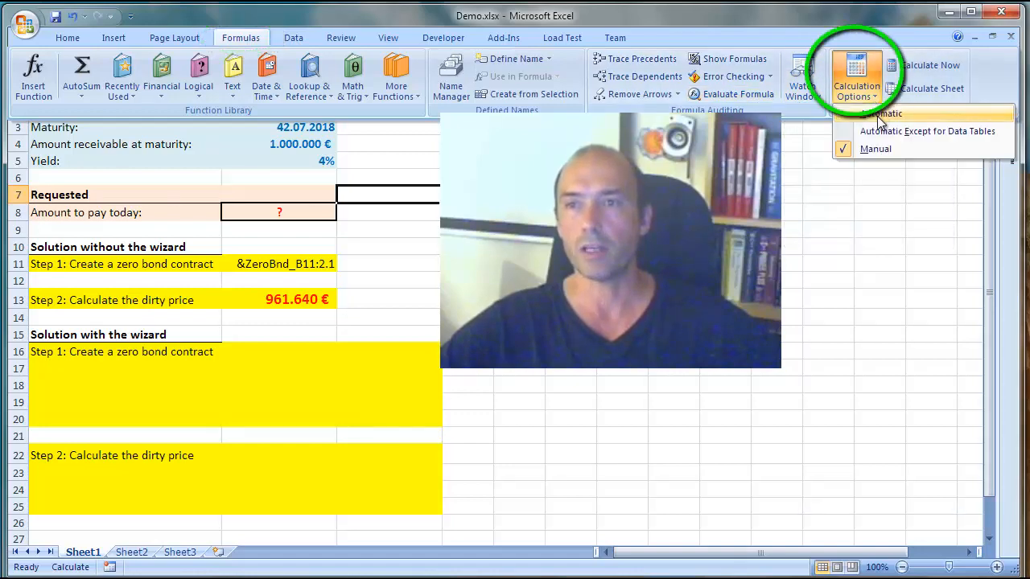
{"action": "left_click", "coordinate": [880, 113]}
{"action": "left_click", "coordinate": [467, 247]}
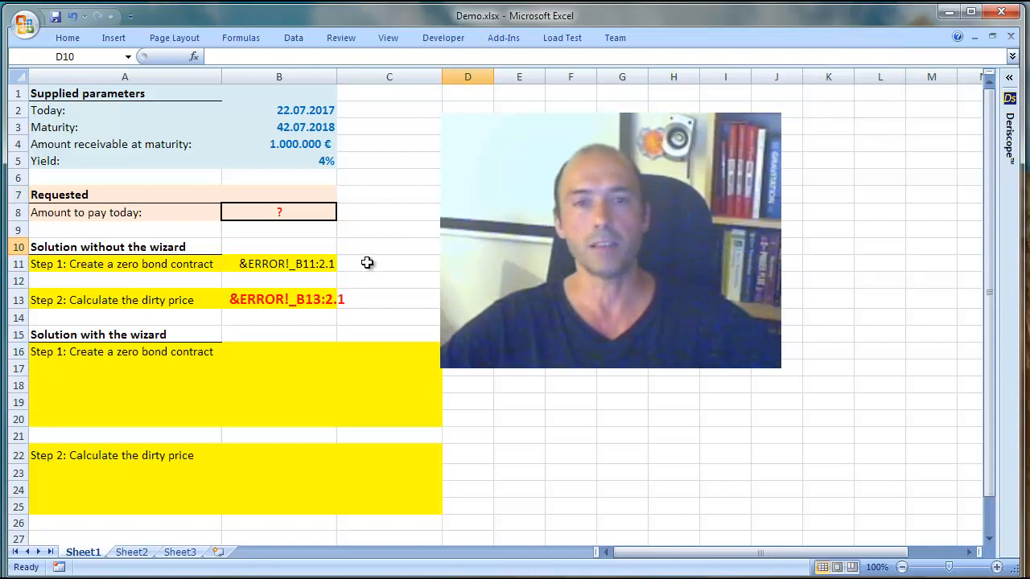
- Examine the recalculated results and formulas of the zero bond contract in cell B11 and the dirty price in cell B13
{"action": "left_click", "coordinate": [318, 268]}
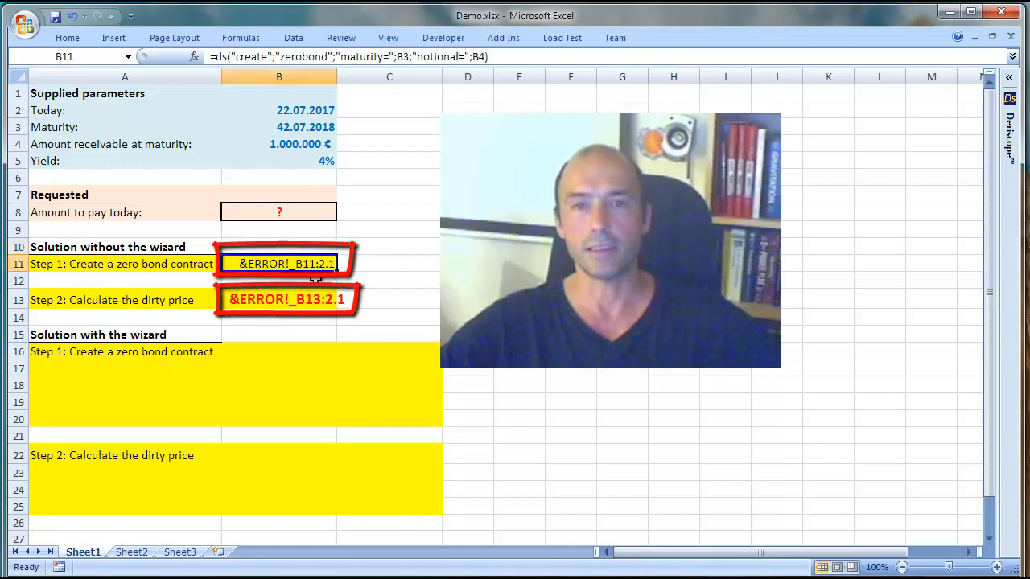
{"action": "left_click", "coordinate": [291, 304]}
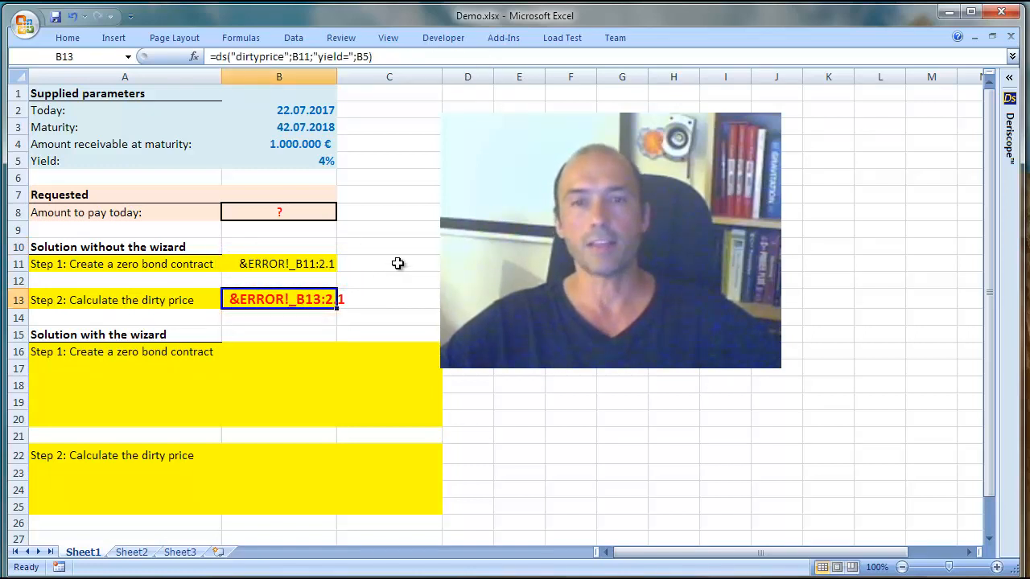
{"action": "left_click", "coordinate": [397, 263]}
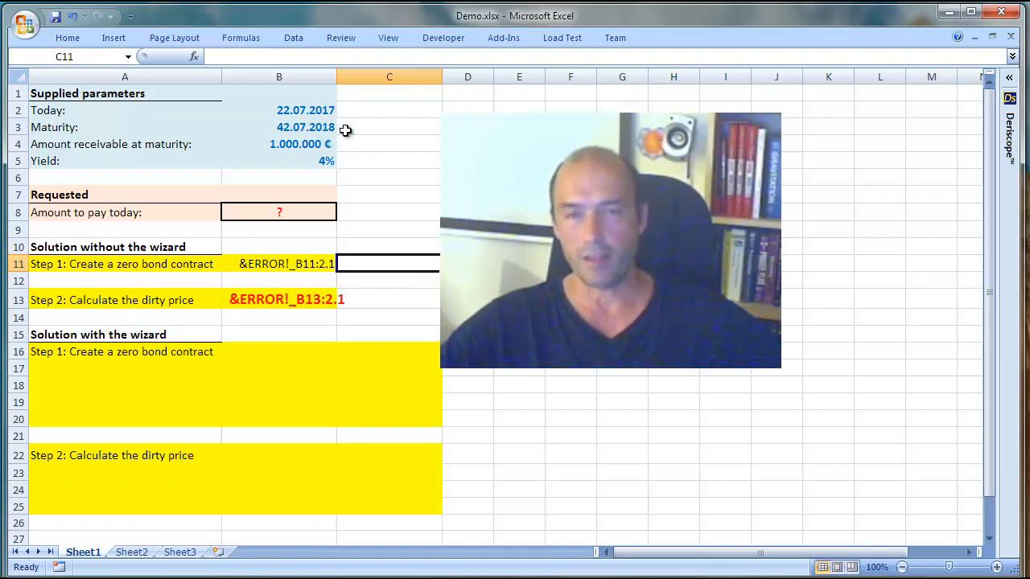
{"action": "left_click", "coordinate": [405, 178]}
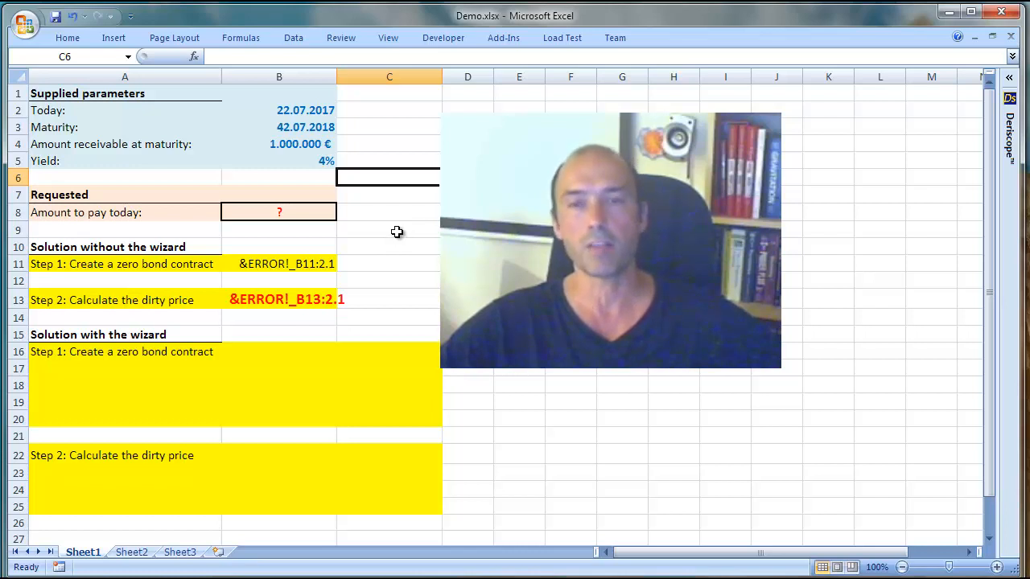
{"action": "left_click", "coordinate": [310, 303]}
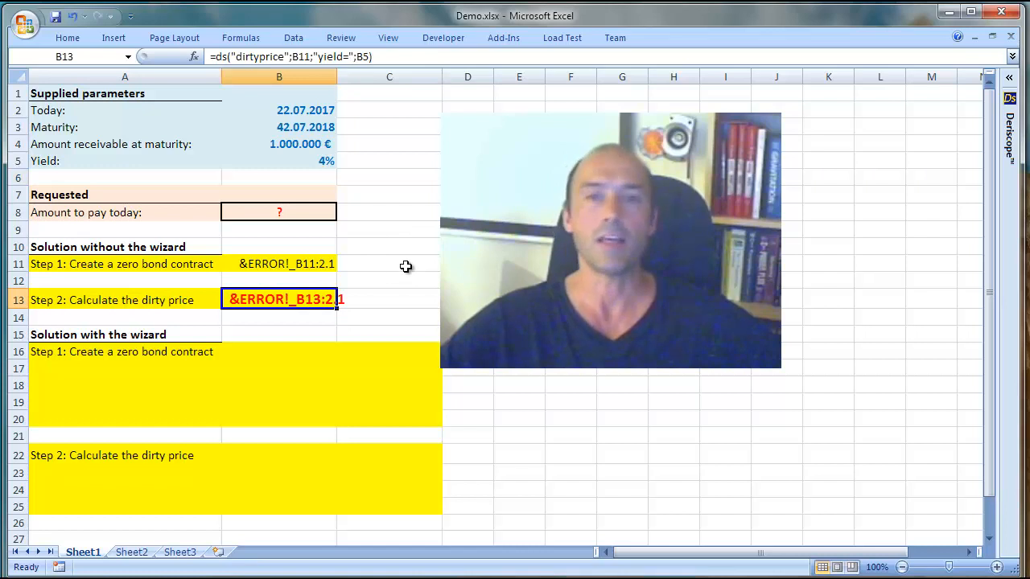
{"action": "left_click", "coordinate": [406, 264]}
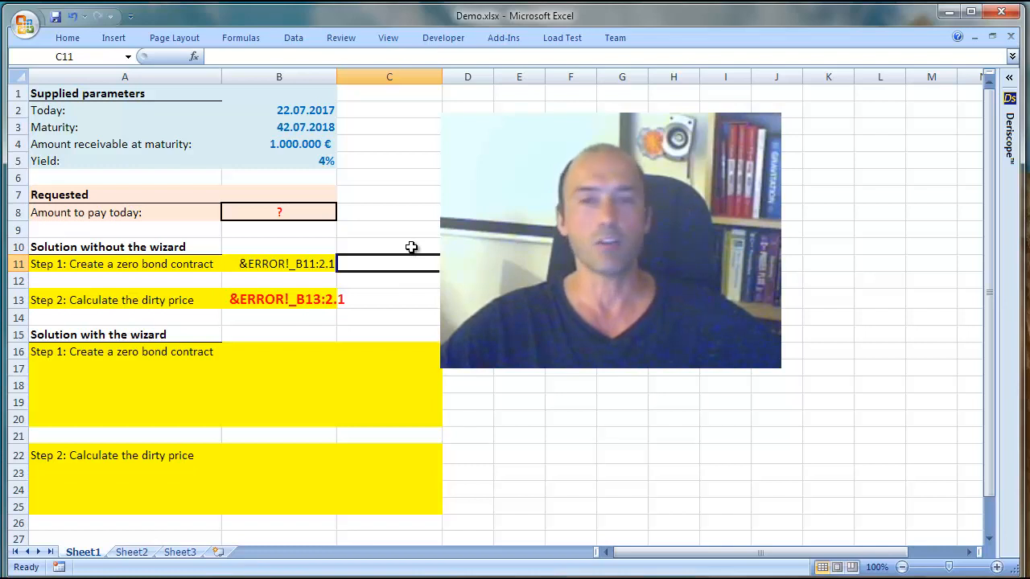
{"action": "left_click", "coordinate": [411, 247]}
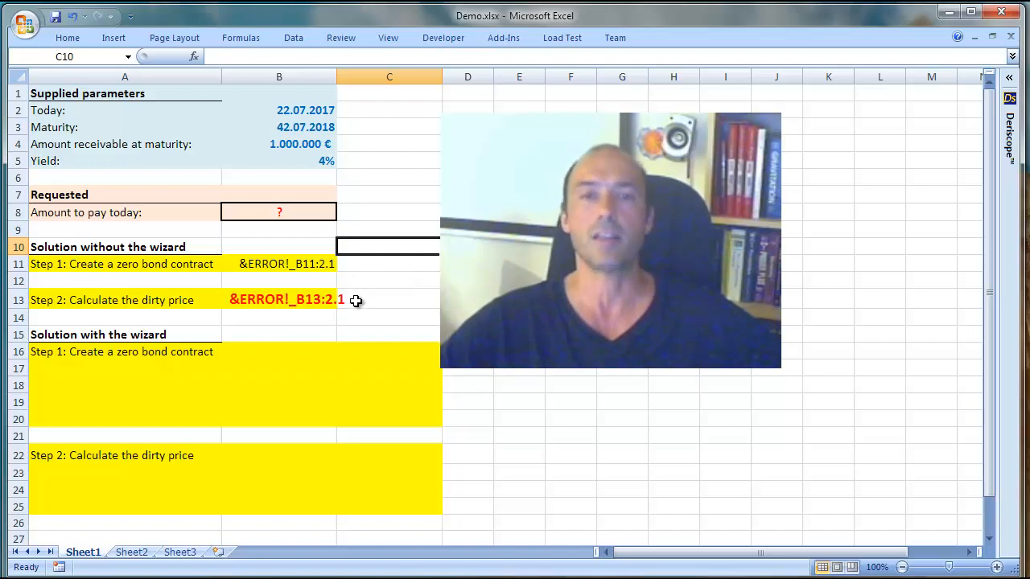
{"action": "left_click", "coordinate": [303, 305]}
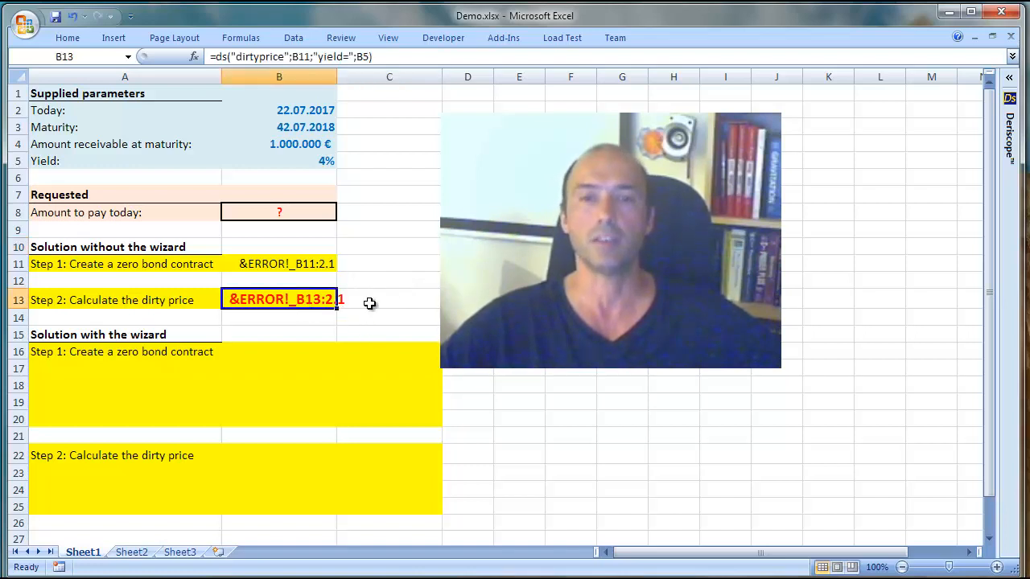
{"action": "left_click", "coordinate": [426, 277]}
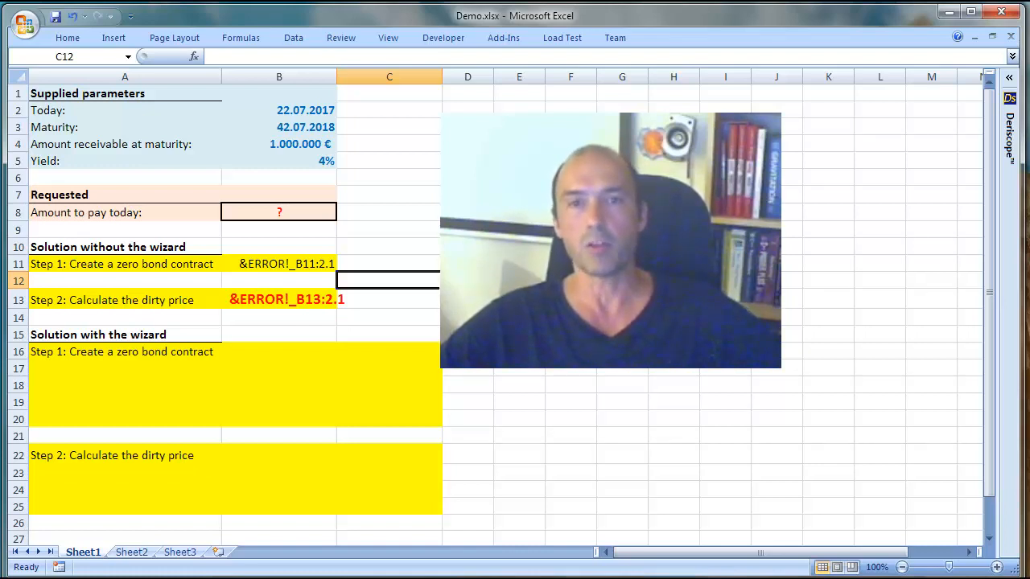
- Set the maturity date in cell B3 to 22.07.2018
{"action": "left_click", "coordinate": [304, 127]}
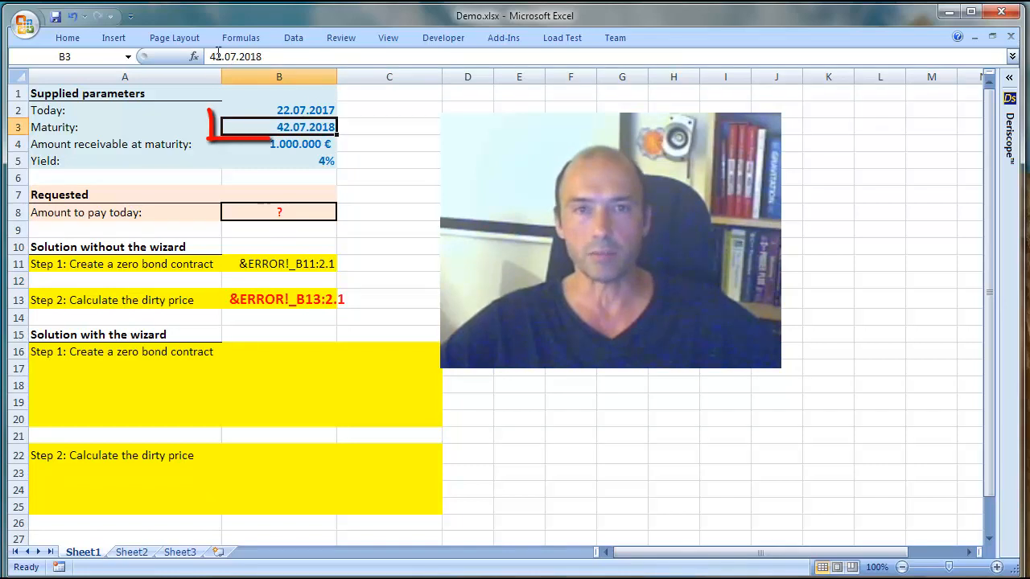
{"action": "left_click", "coordinate": [219, 55]}
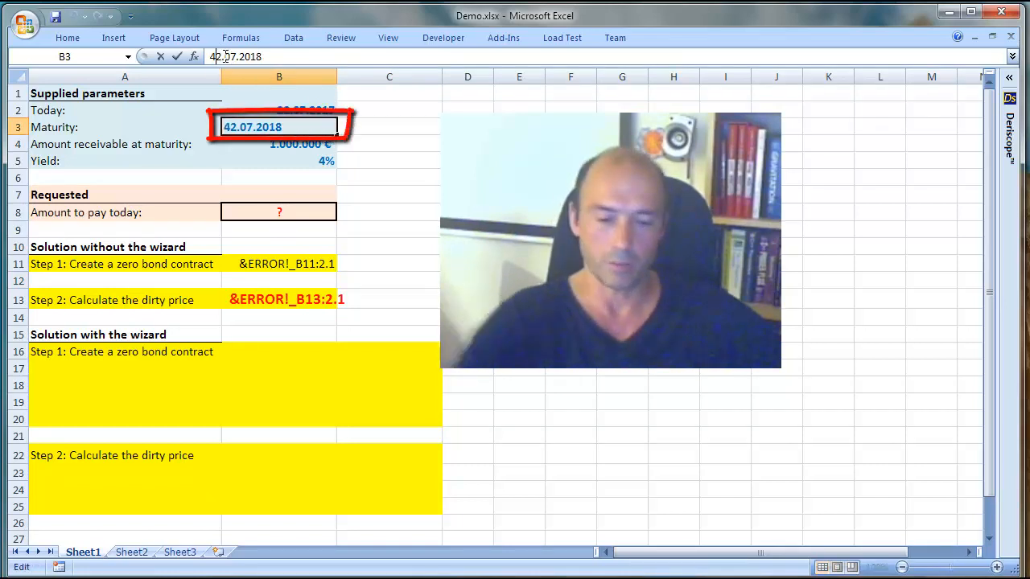
{"action": "key", "text": "BackSpace"}
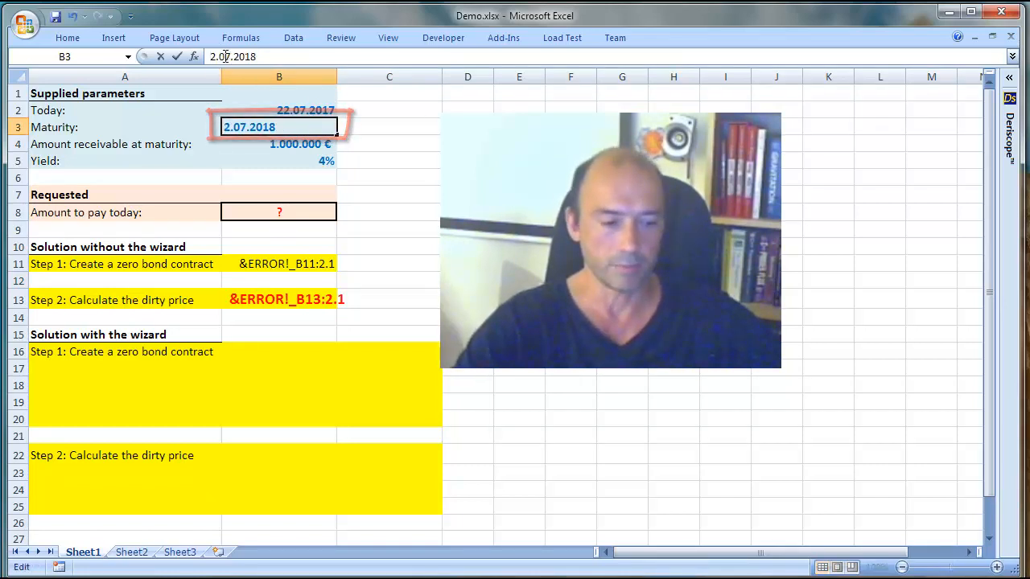
{"action": "type", "text": "2"}
{"action": "key", "text": "Return"}
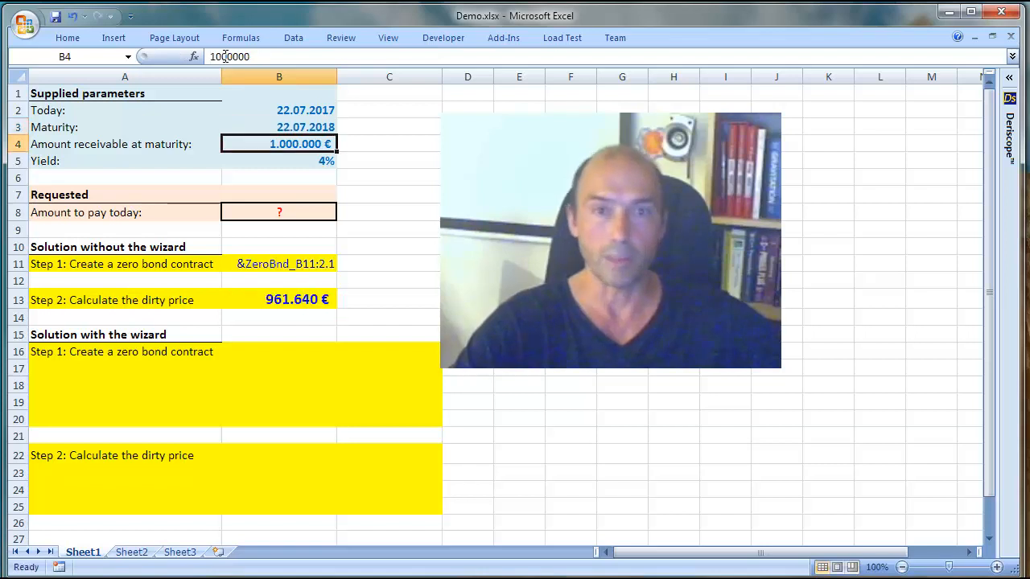
{"action": "left_click", "coordinate": [416, 215]}
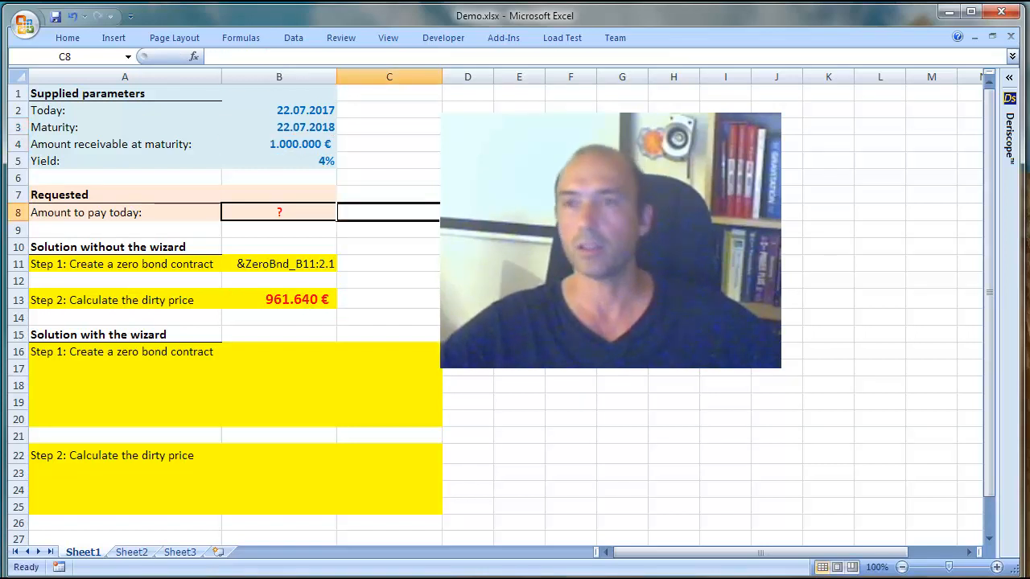
- Expand the collapsed Deriscope wizard pane and look over its type and function selectors
{"action": "left_click", "coordinate": [1009, 78]}
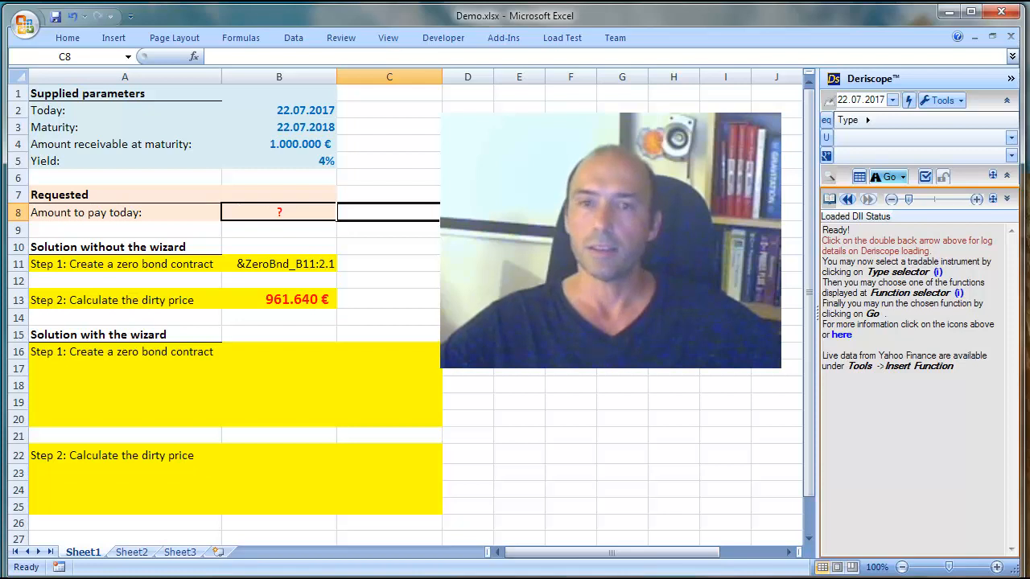
{"action": "left_click", "coordinate": [518, 230]}
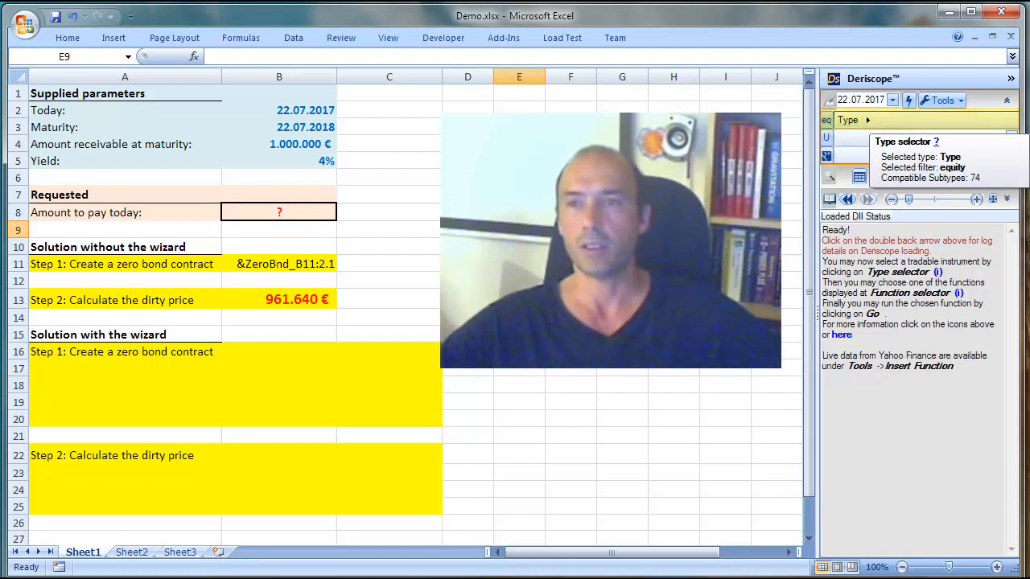
{"action": "mouse_move", "coordinate": [857, 141]}
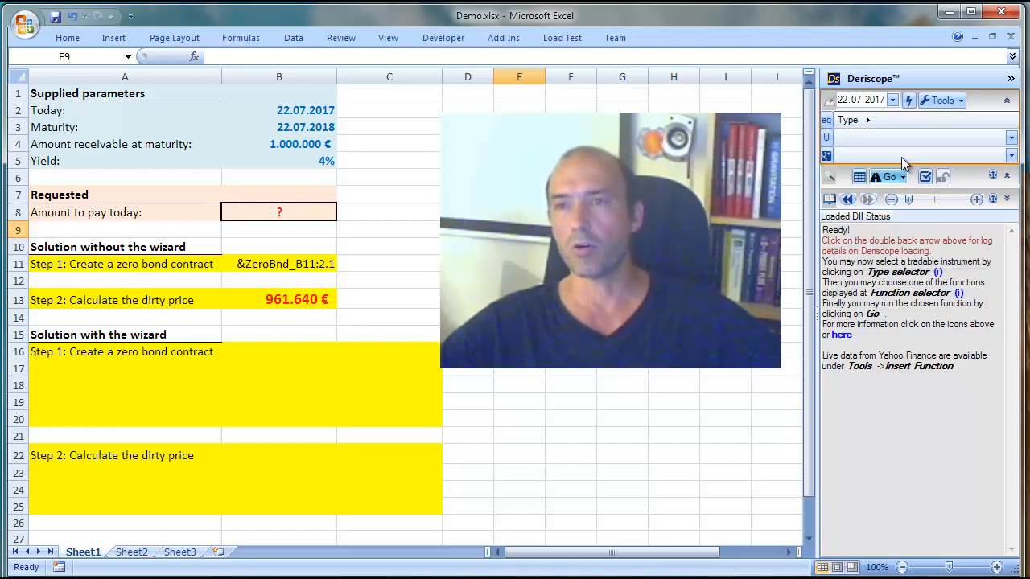
{"action": "mouse_move", "coordinate": [905, 161]}
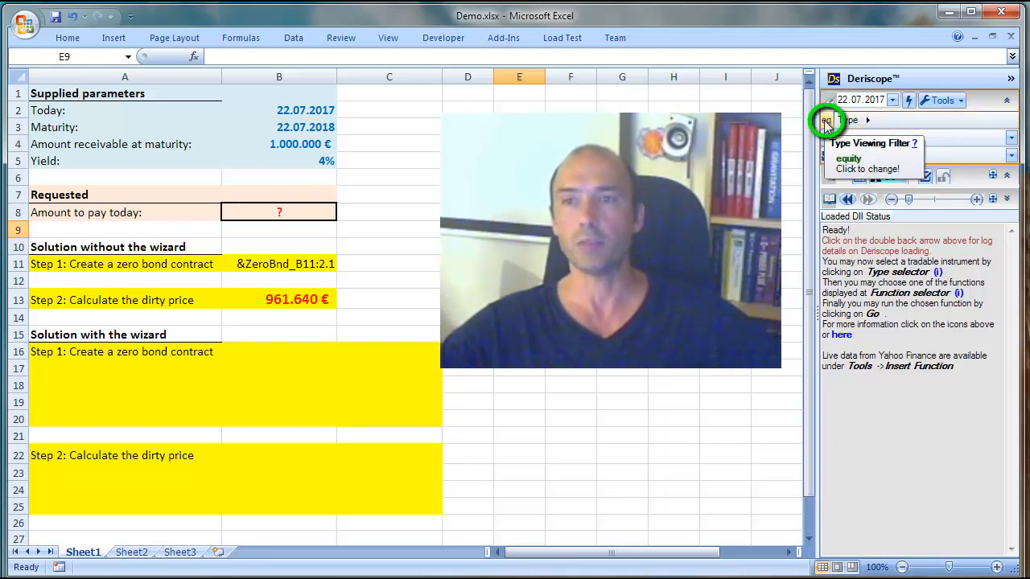
- Set the Deriscope type viewing filter to ir and choose Tradable as the type
{"action": "left_click", "coordinate": [825, 121]}
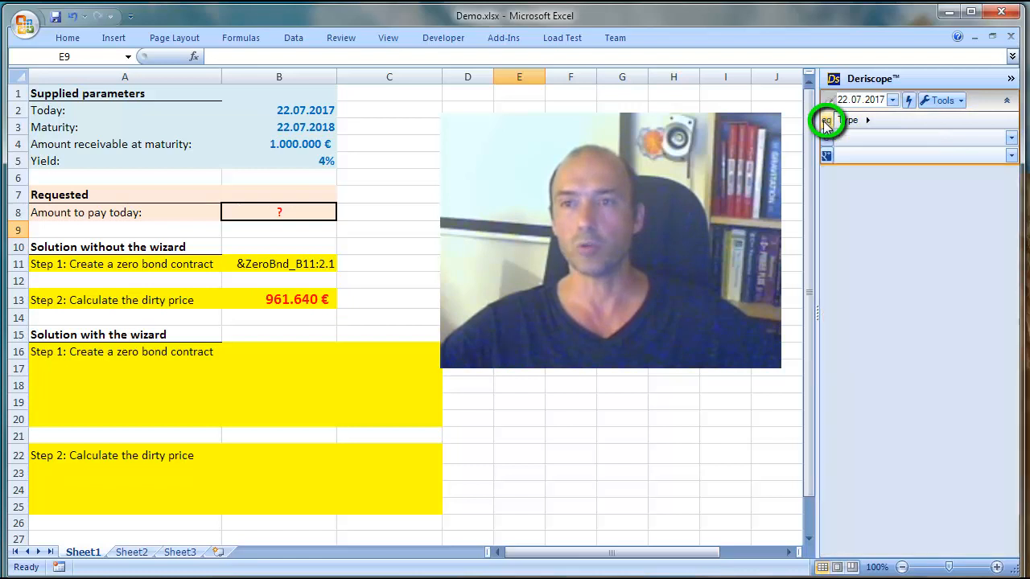
{"action": "left_click", "coordinate": [865, 248]}
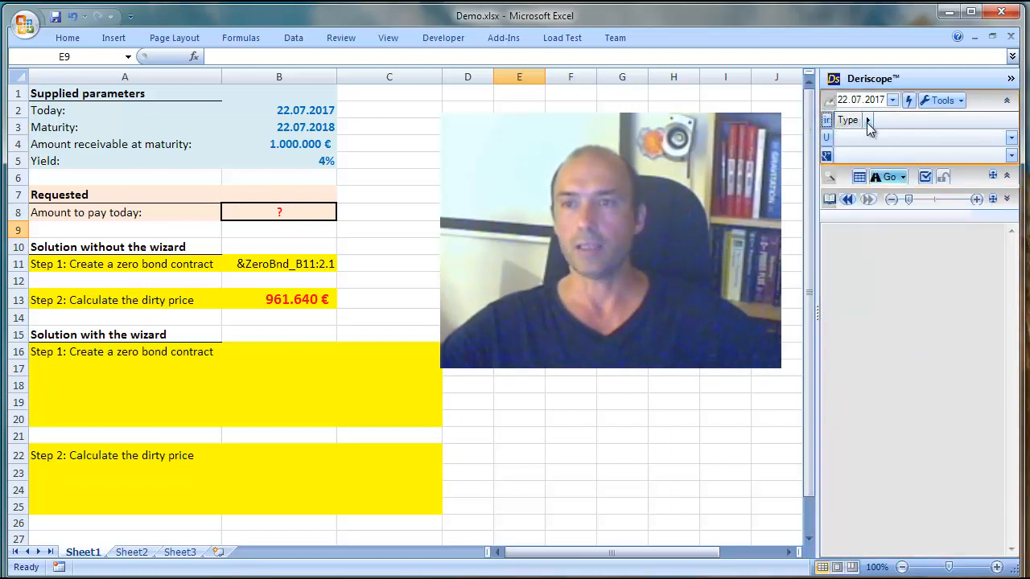
{"action": "left_click", "coordinate": [868, 123]}
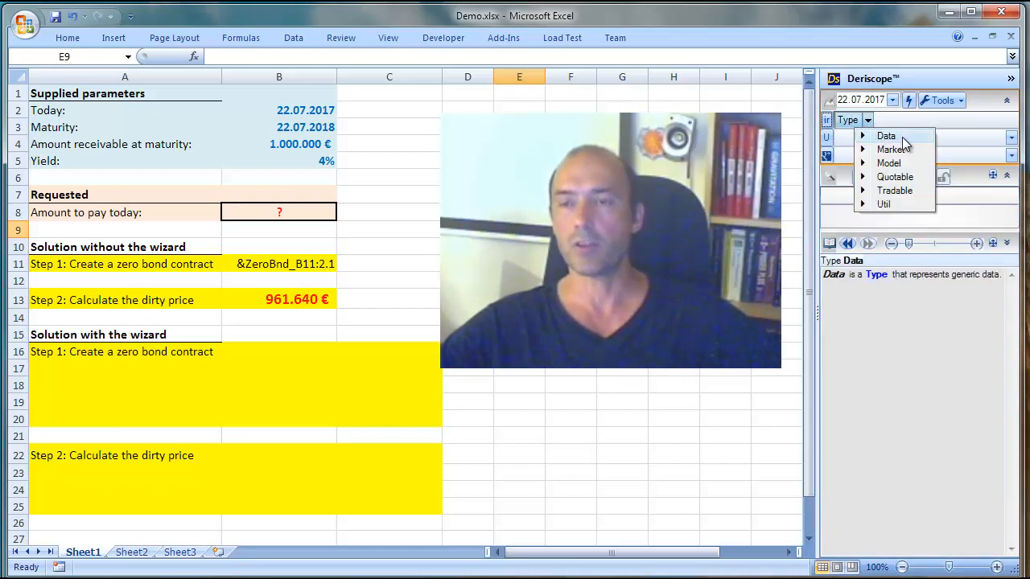
{"action": "left_click", "coordinate": [903, 194]}
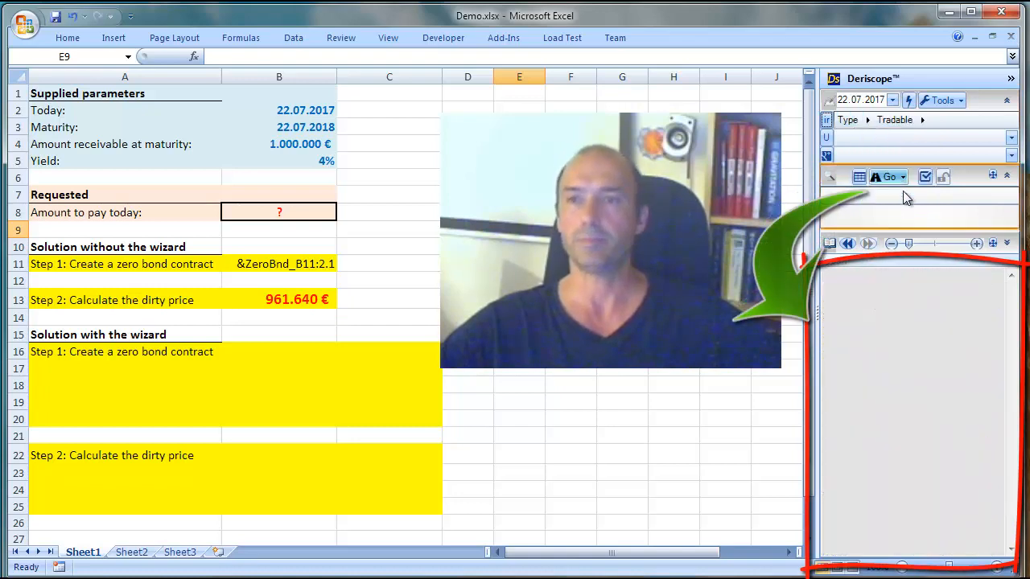
- Narrow the selected Deriscope type from Tradable through Bond to Zero Bond
{"action": "left_click", "coordinate": [923, 121]}
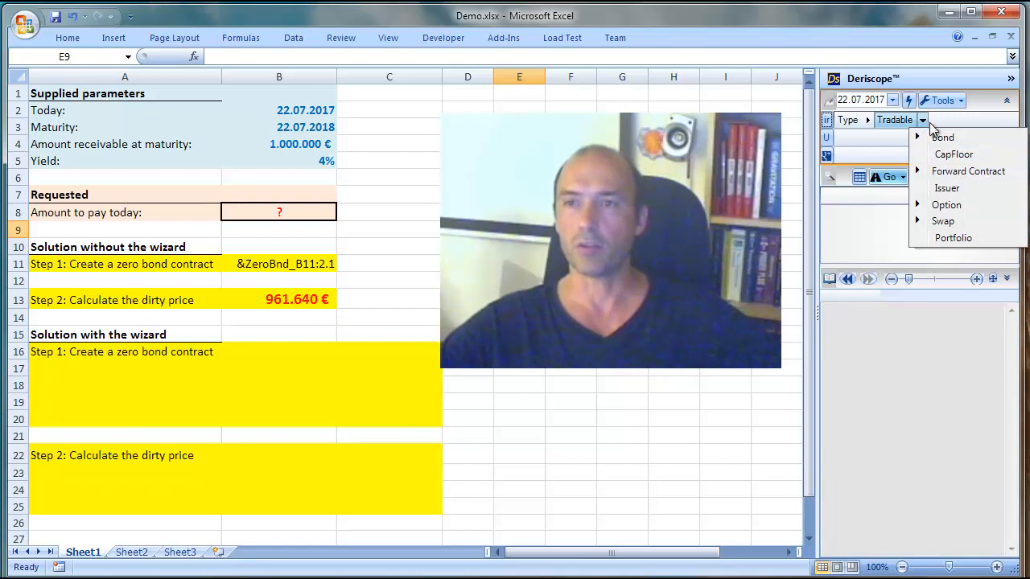
{"action": "mouse_move", "coordinate": [941, 140]}
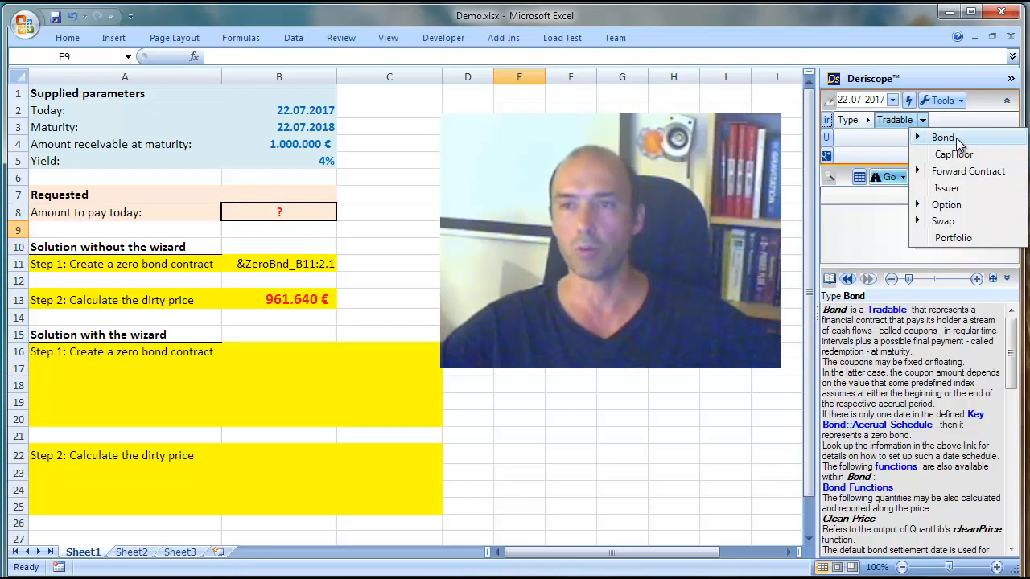
{"action": "left_click", "coordinate": [954, 139]}
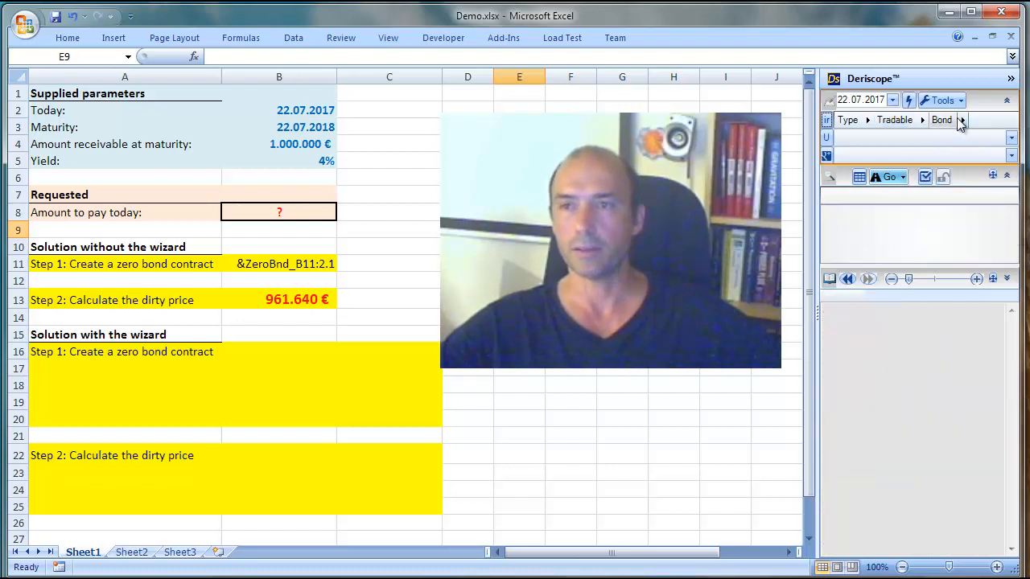
{"action": "left_click", "coordinate": [963, 119]}
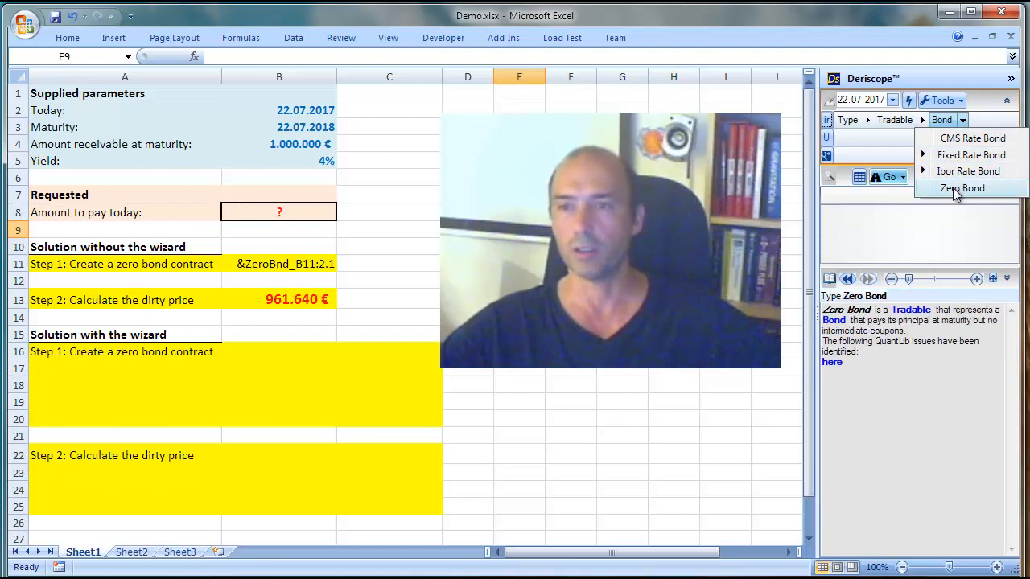
{"action": "left_click", "coordinate": [996, 194]}
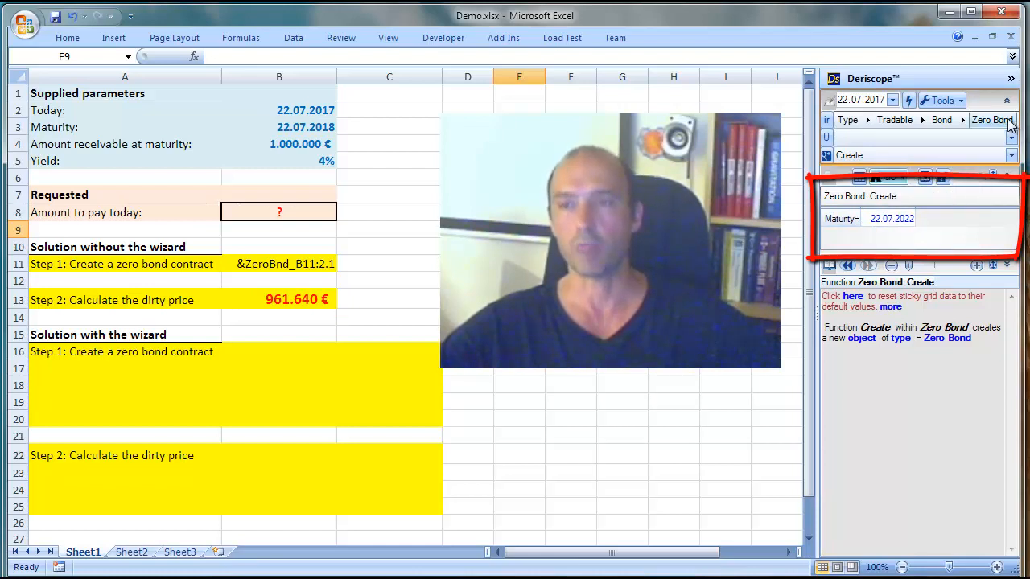
- Show the optional parameters of the Zero Bond Create function in the wizard
{"action": "left_click", "coordinate": [833, 225]}
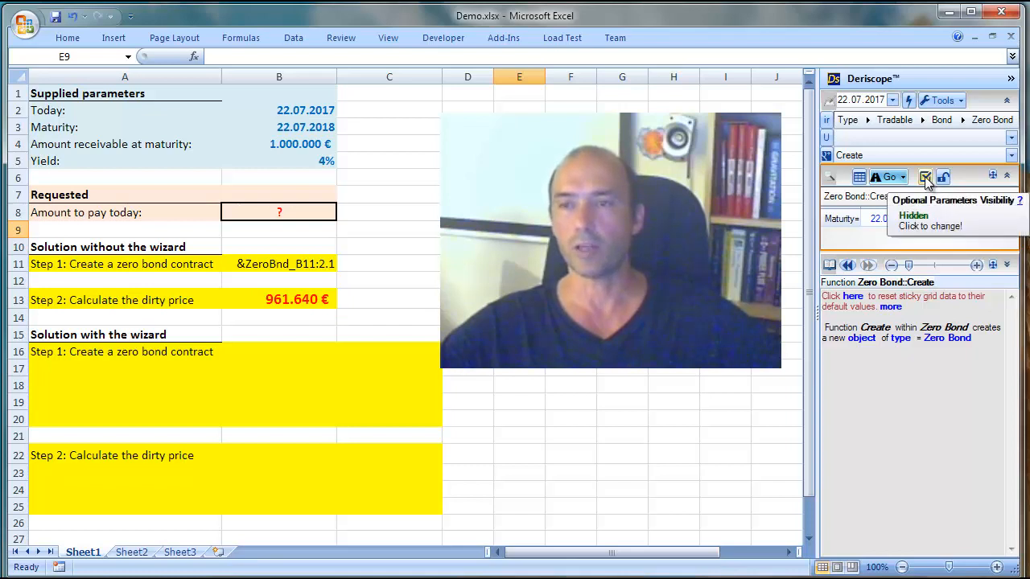
{"action": "left_click", "coordinate": [925, 177]}
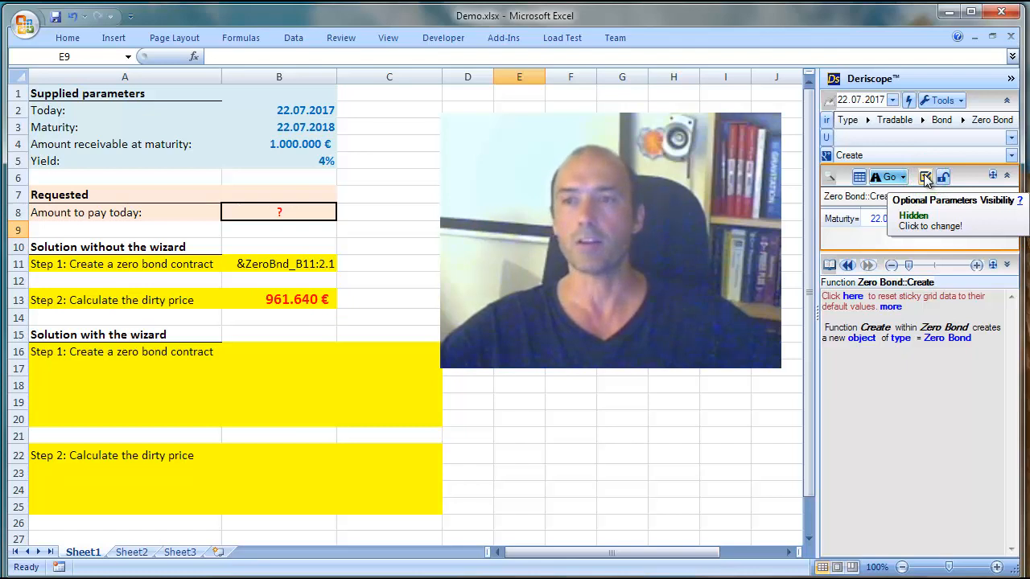
{"action": "left_click", "coordinate": [925, 179]}
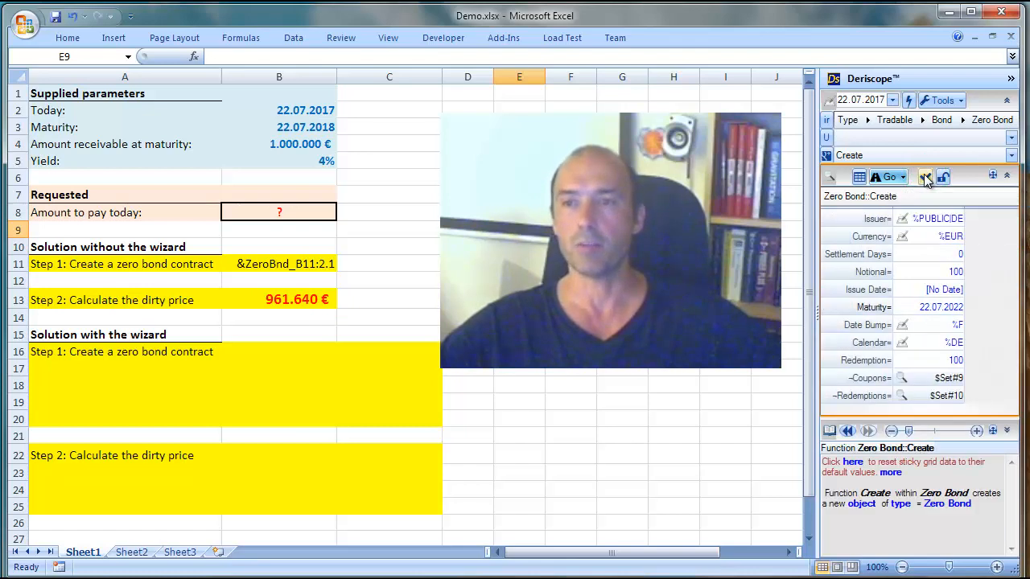
- Read the descriptions of the zero bond's Issue Date, Maturity, Date Bump, Calendar, Redemption and Notional keys
{"action": "left_click", "coordinate": [872, 290]}
{"action": "left_click", "coordinate": [873, 308]}
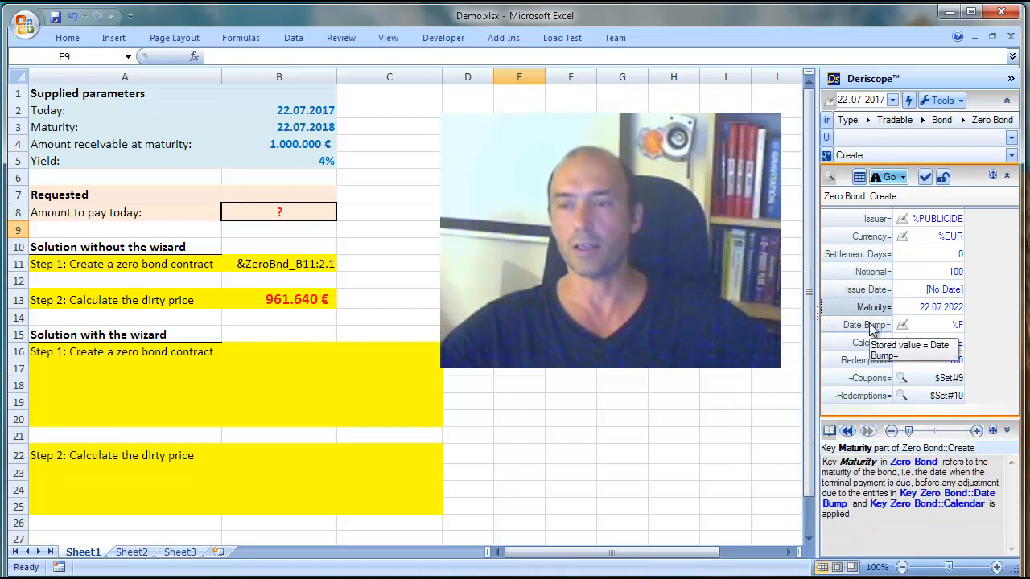
{"action": "left_click", "coordinate": [870, 327]}
{"action": "left_click", "coordinate": [867, 344]}
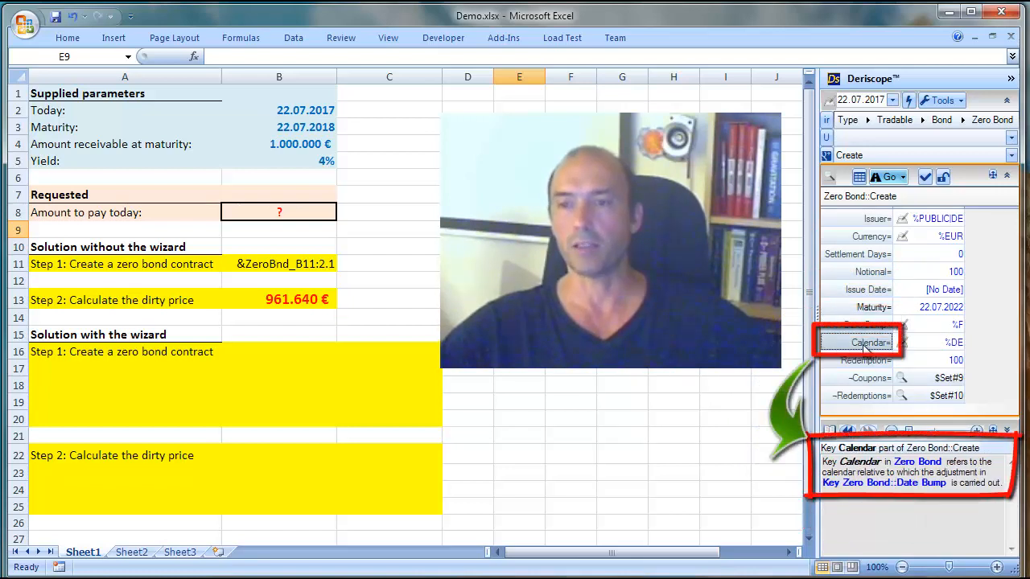
{"action": "left_click", "coordinate": [860, 364]}
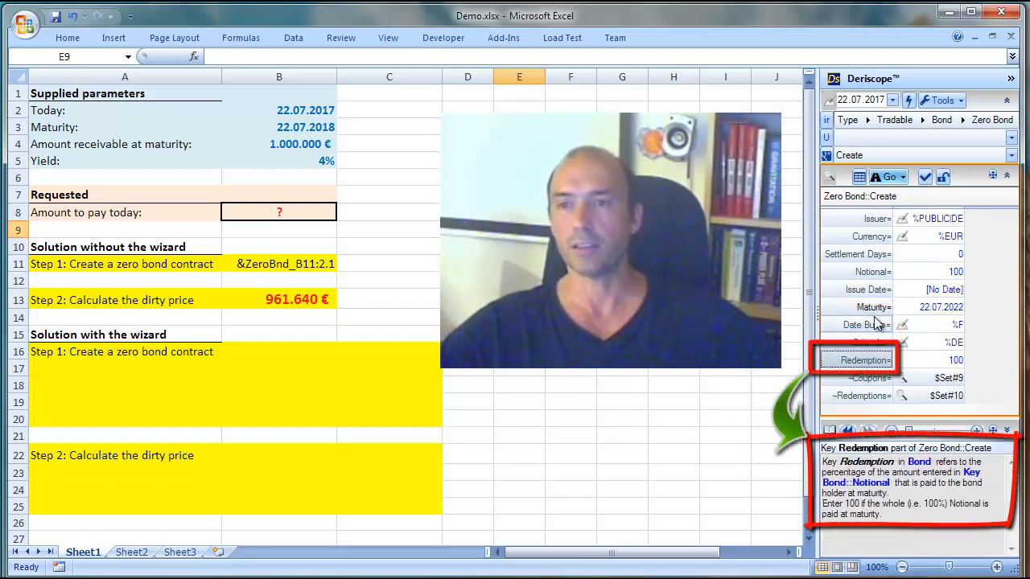
{"action": "left_click", "coordinate": [872, 273]}
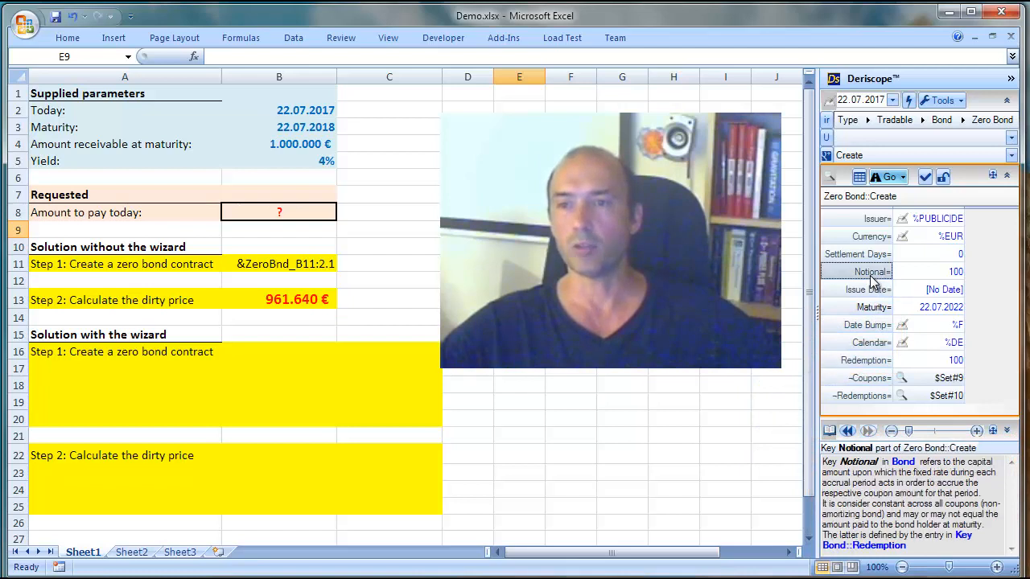
- Set the zero bond's Notional to 1000000 in the wizard and hide the optional parameters again
{"action": "left_click", "coordinate": [941, 272]}
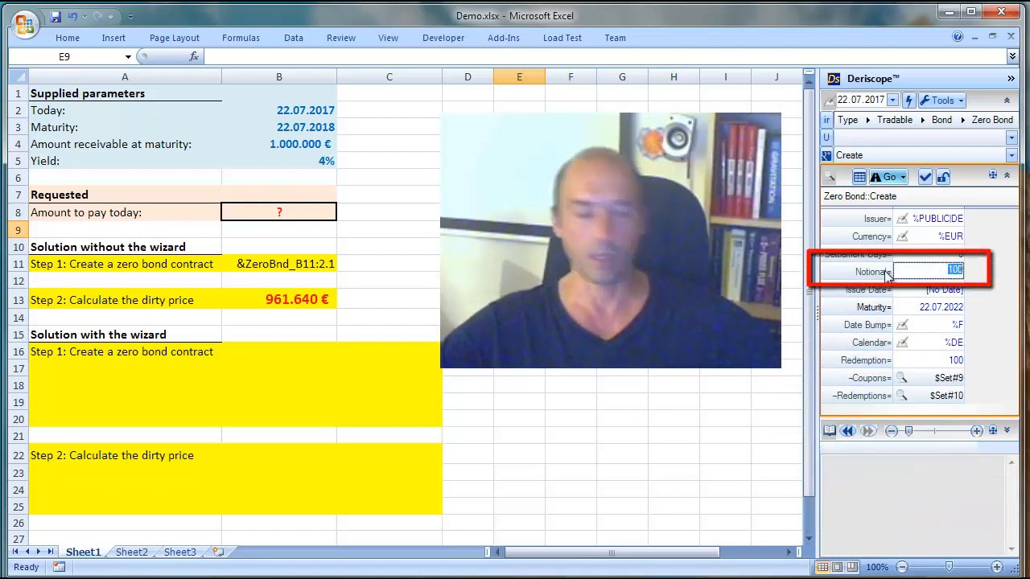
{"action": "type", "text": "1"}
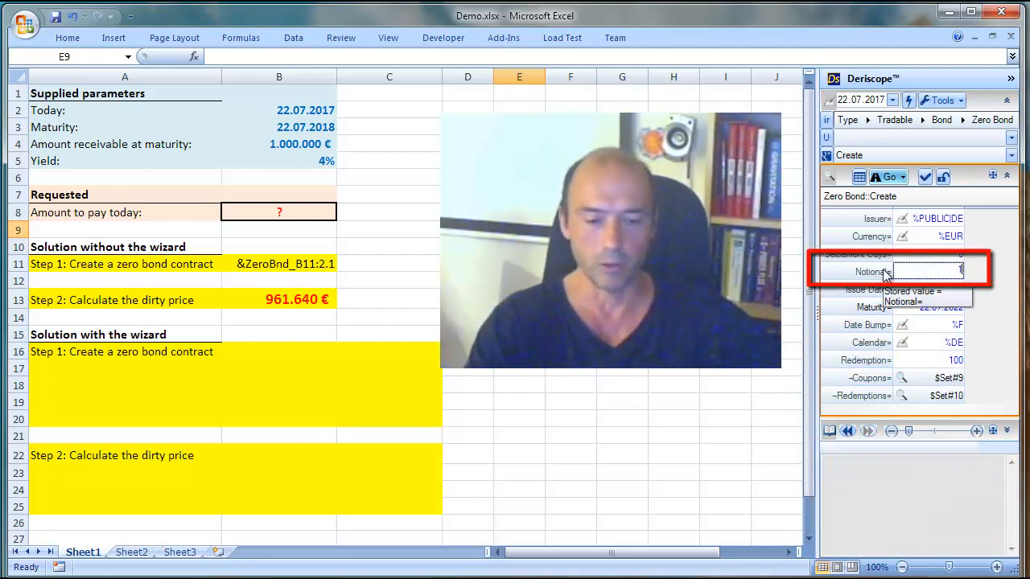
{"action": "type", "text": "000000"}
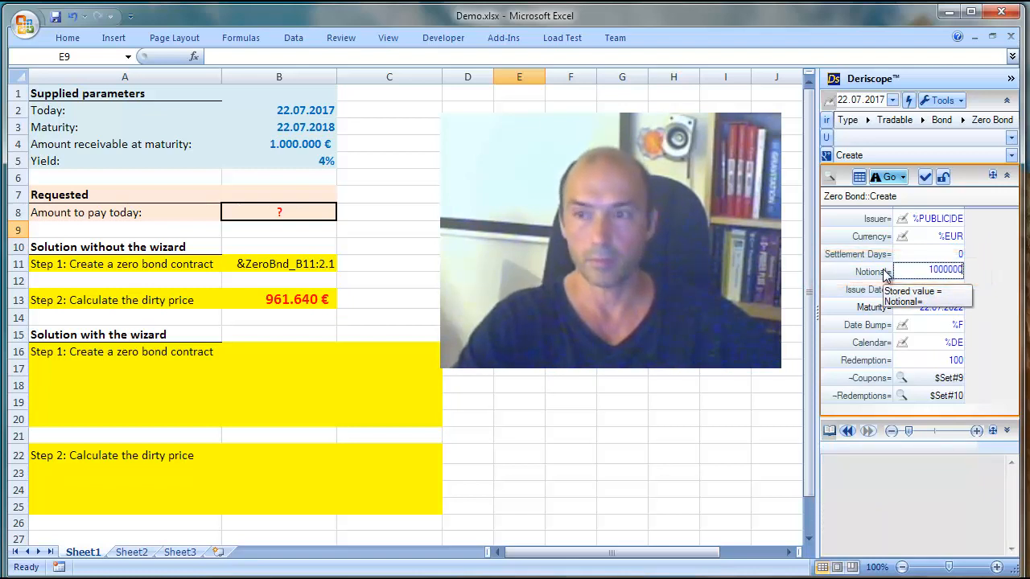
{"action": "key", "text": "Return"}
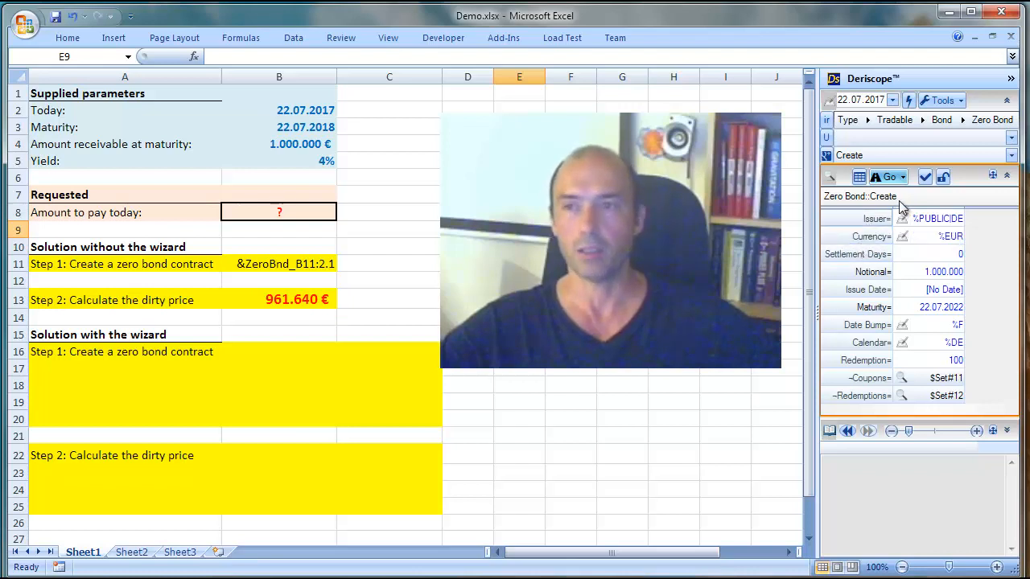
{"action": "left_click", "coordinate": [925, 177]}
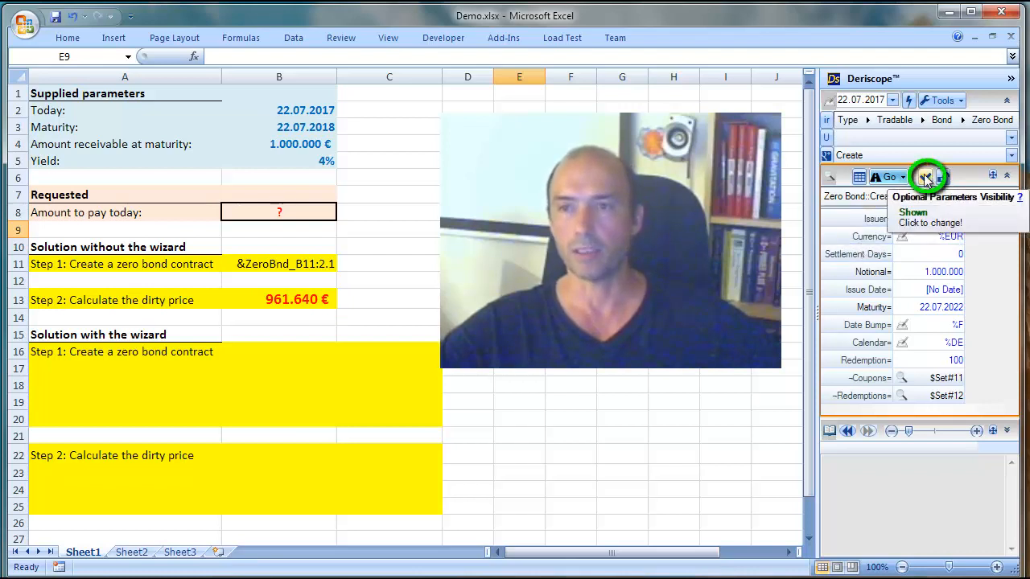
{"action": "left_click", "coordinate": [917, 222]}
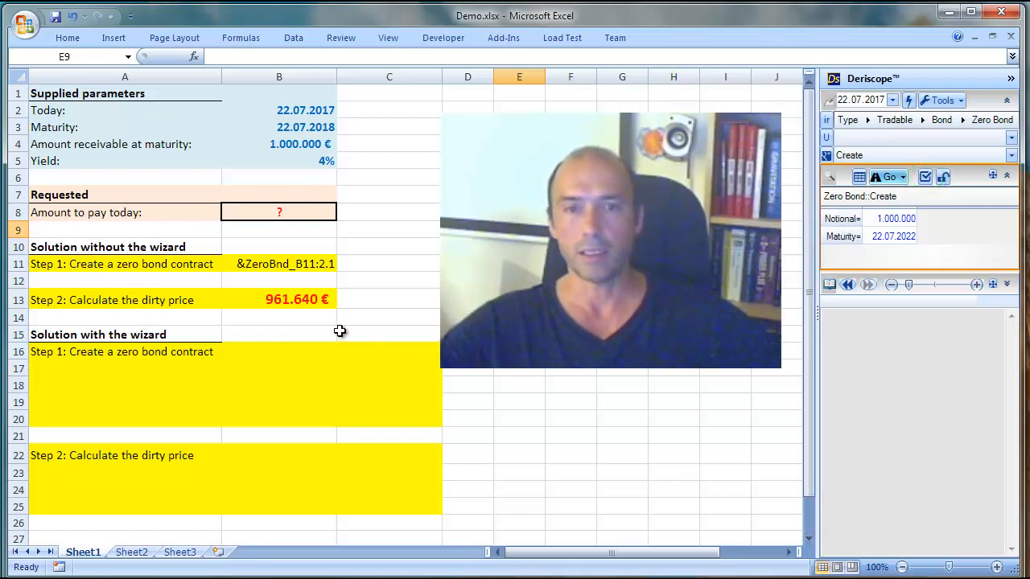
- Paste the Zero Bond Create function from the wizard into the sheet starting at cell B16
{"action": "left_click", "coordinate": [257, 351]}
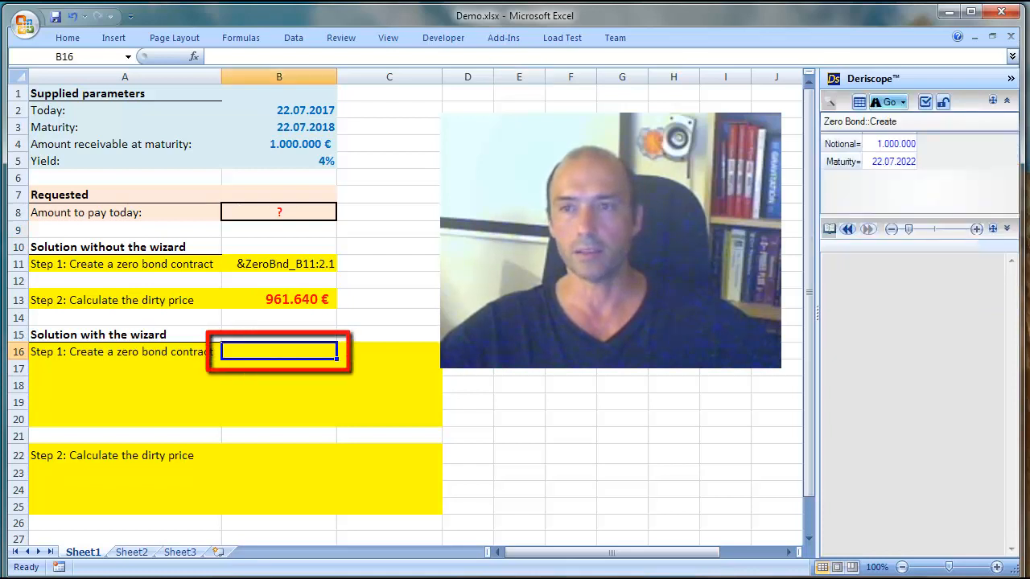
{"action": "mouse_move", "coordinate": [949, 202]}
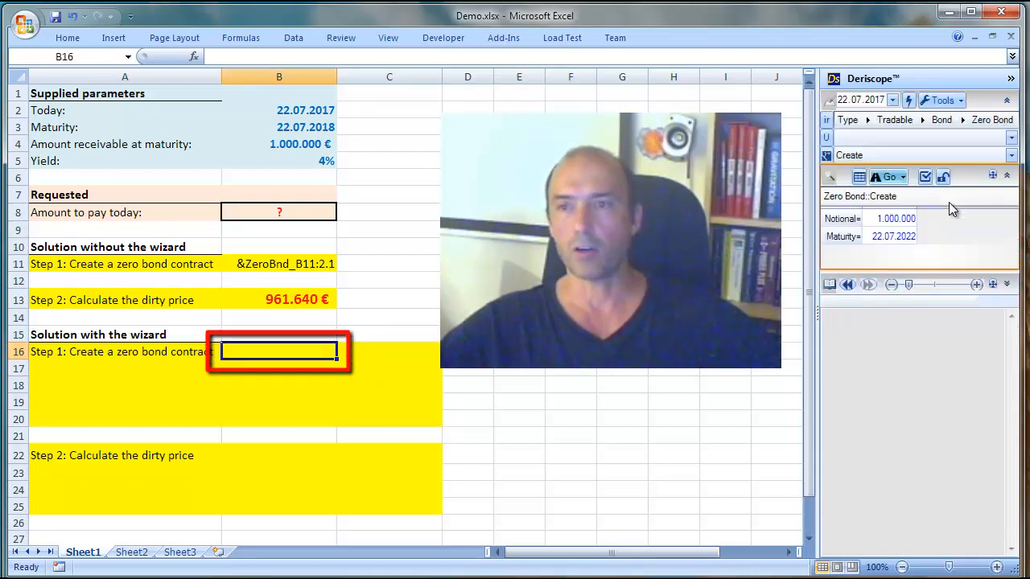
{"action": "left_click", "coordinate": [902, 179]}
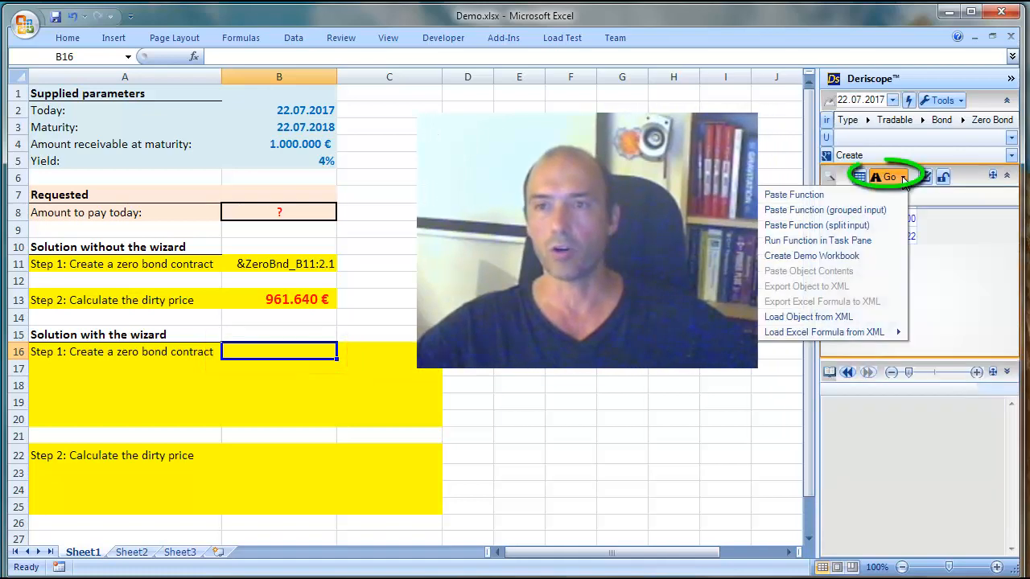
{"action": "left_click", "coordinate": [876, 197]}
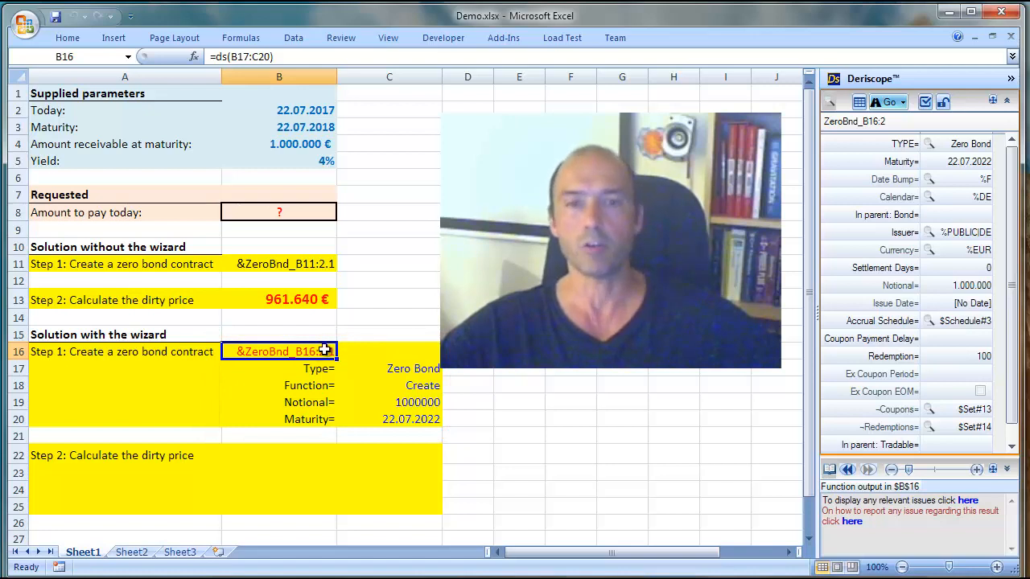
- Examine the pasted ds formula in cell B16, the created bond object's contents and the actions available for it
{"action": "left_click", "coordinate": [397, 55]}
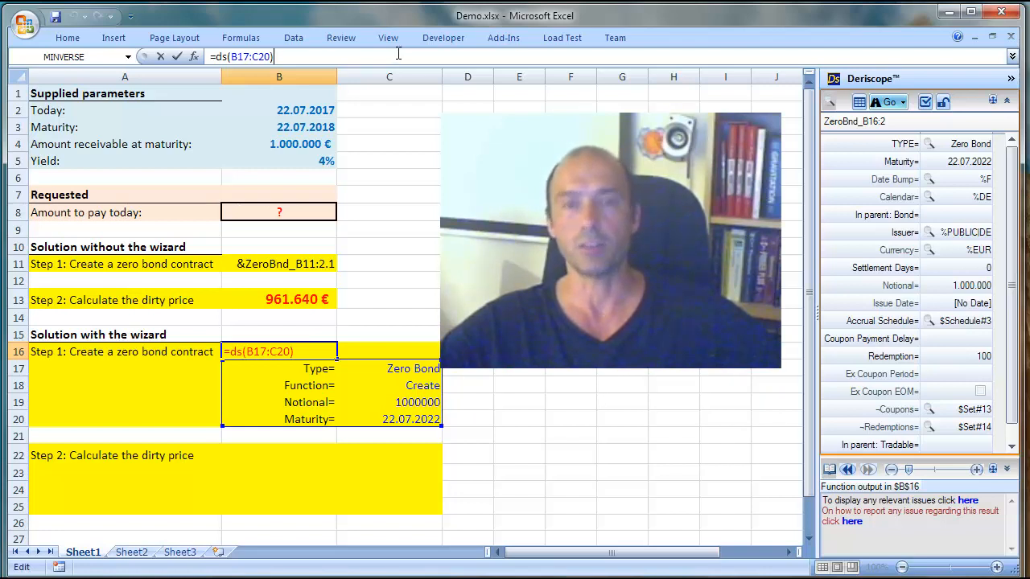
{"action": "key", "text": "Return"}
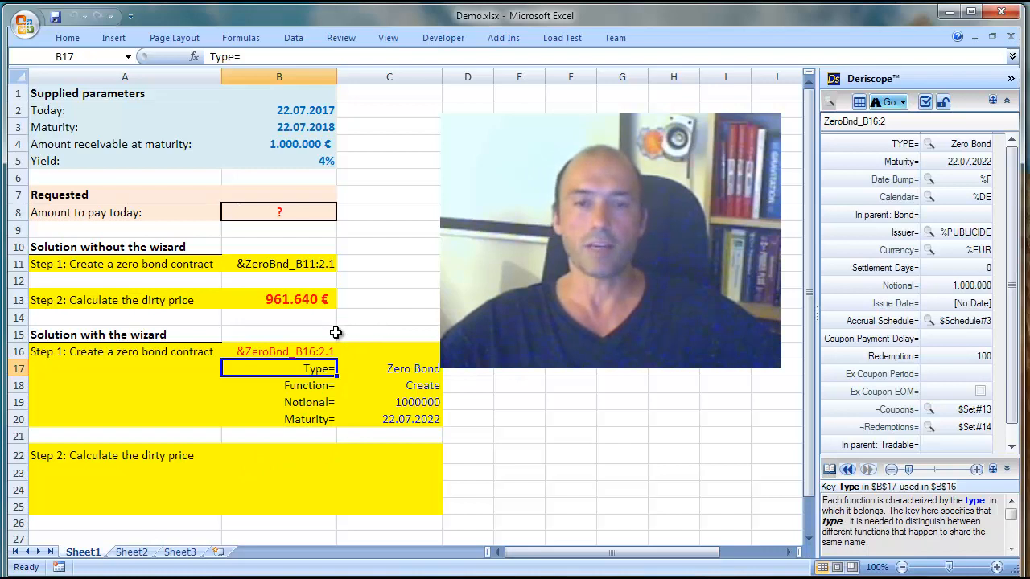
{"action": "left_click", "coordinate": [311, 352]}
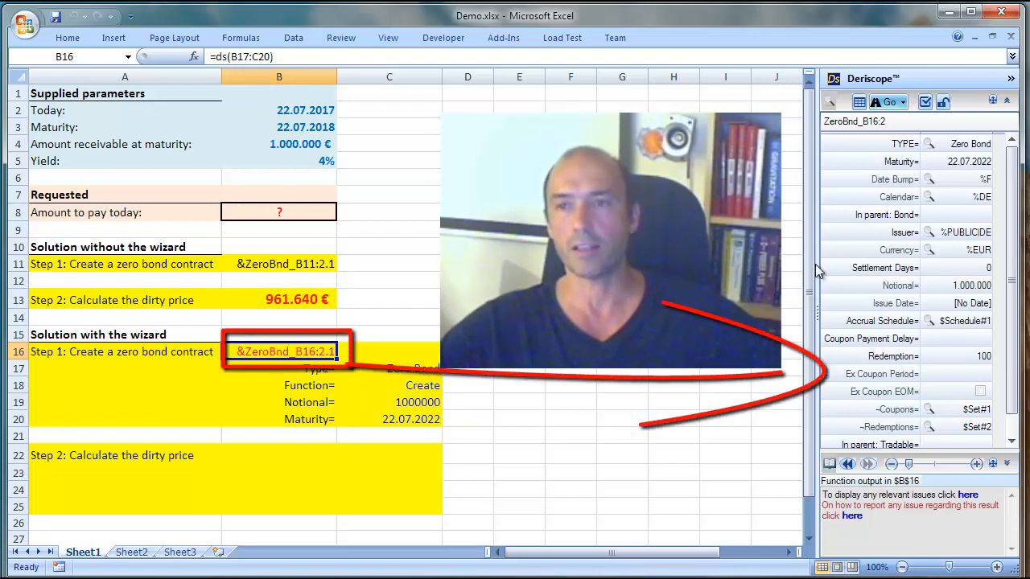
{"action": "mouse_move", "coordinate": [906, 249]}
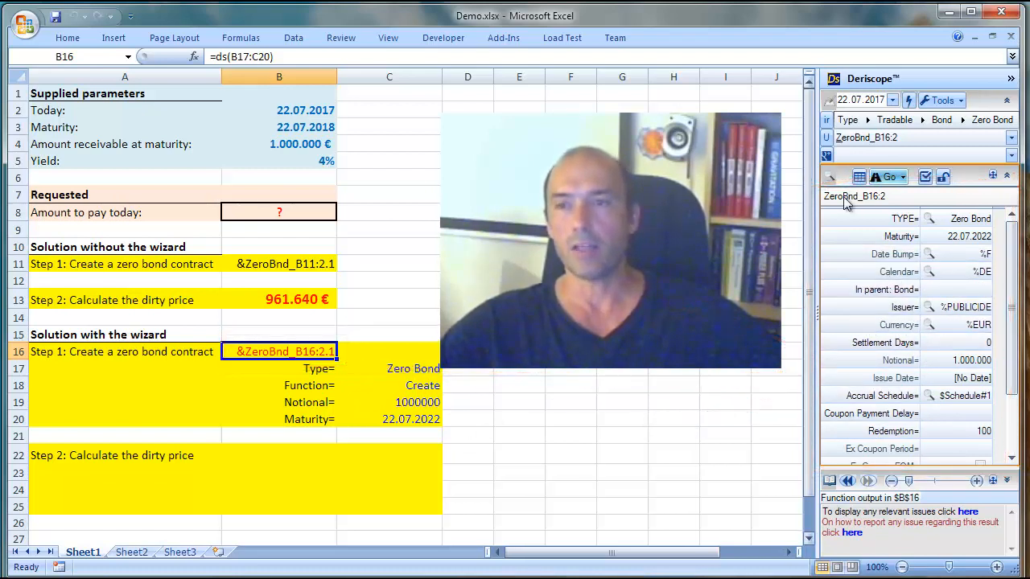
{"action": "left_click", "coordinate": [903, 179]}
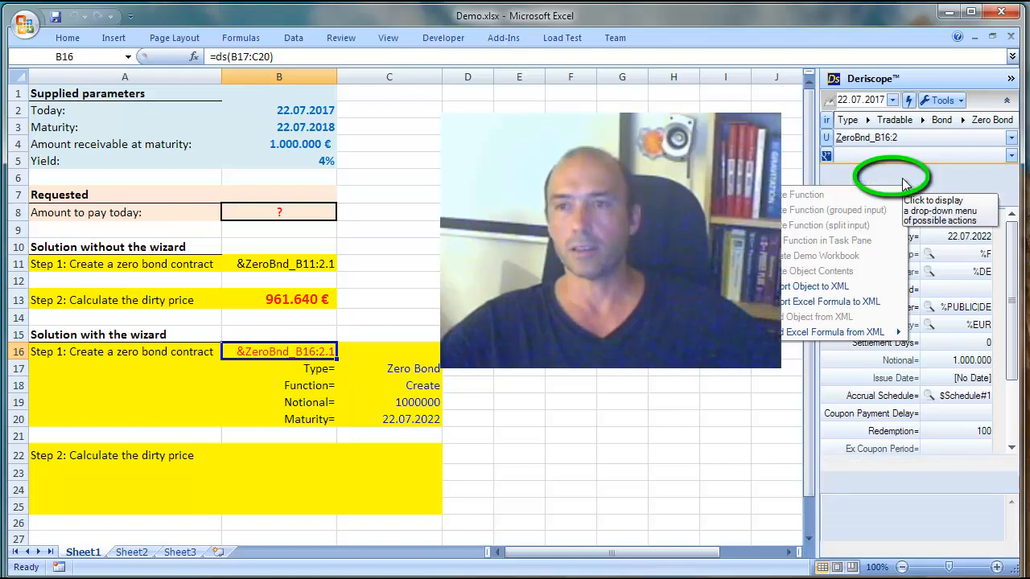
{"action": "left_click", "coordinate": [904, 178]}
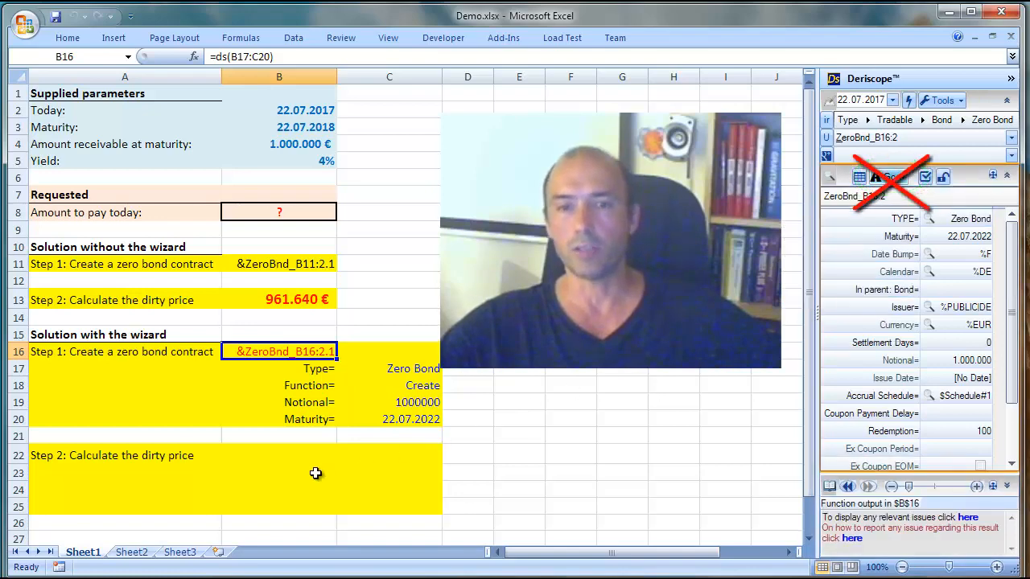
- With cell B22 as the destination, choose the Dirty Price function for the bond object from B16, also reading the Clone function's description
{"action": "left_click", "coordinate": [267, 454]}
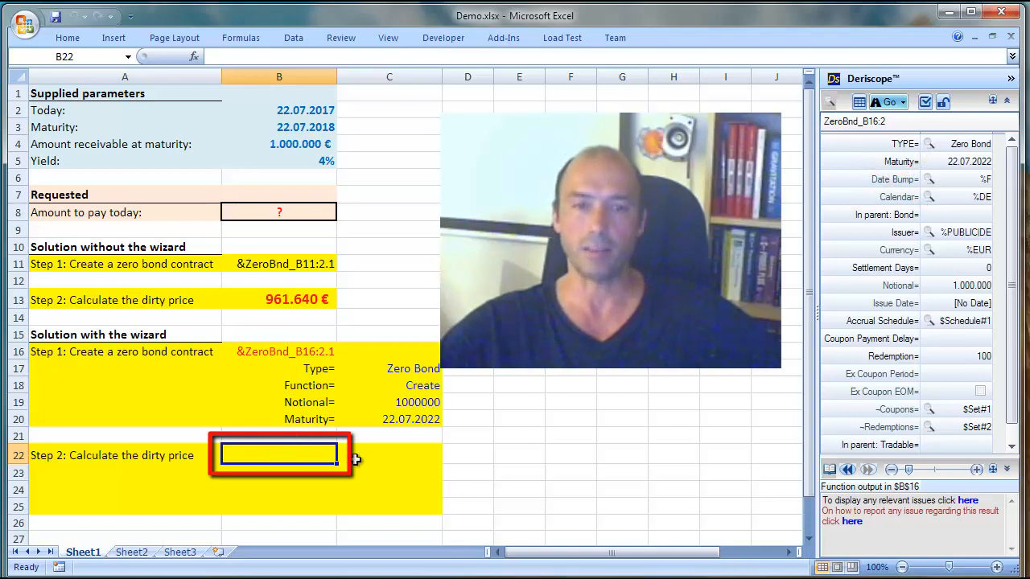
{"action": "mouse_move", "coordinate": [887, 157]}
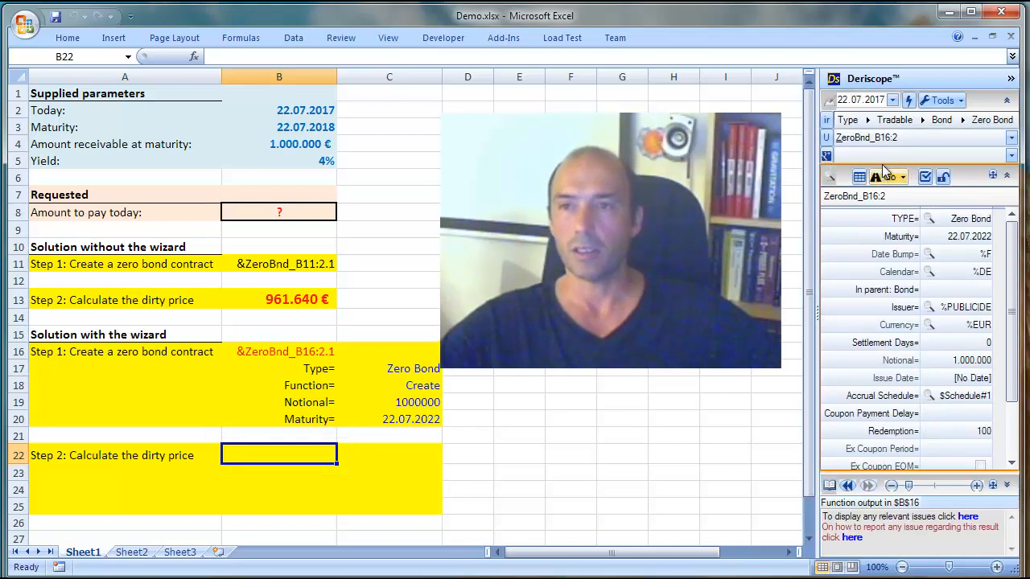
{"action": "left_click", "coordinate": [995, 158]}
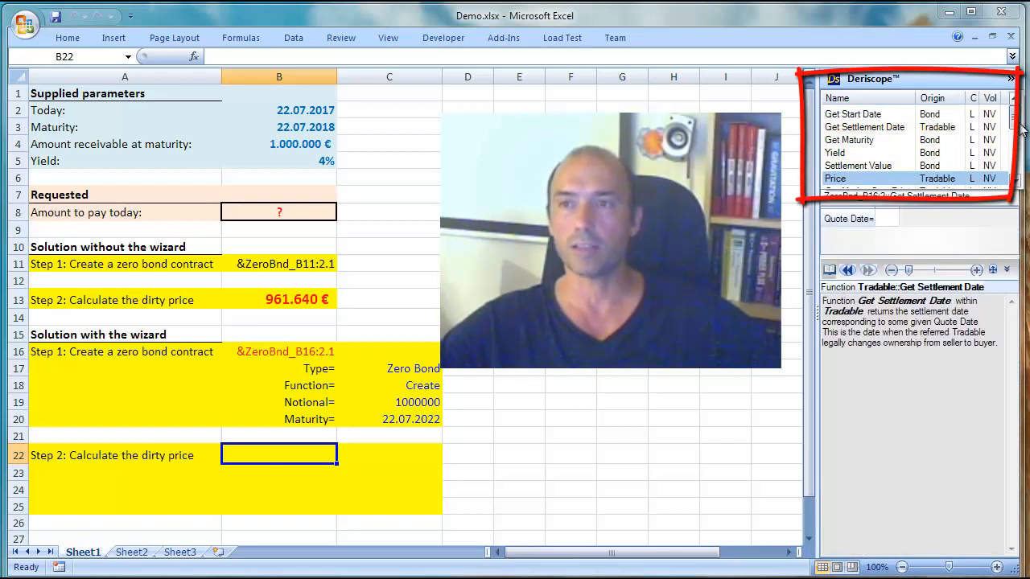
{"action": "mouse_move", "coordinate": [1018, 125]}
{"action": "left_mouse_down"}
{"action": "mouse_move", "coordinate": [1015, 177]}
{"action": "mouse_move", "coordinate": [1018, 159]}
{"action": "left_mouse_up"}
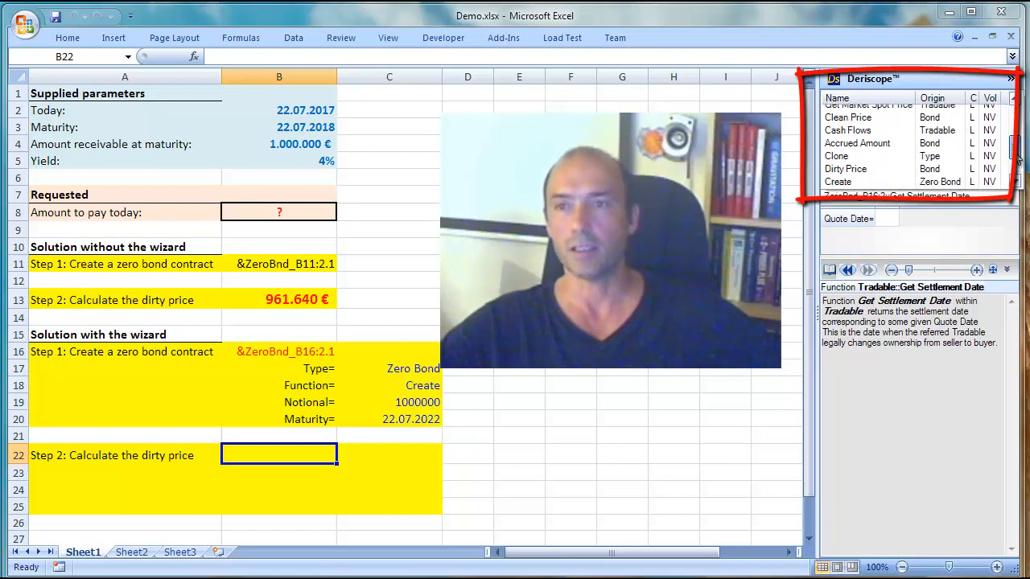
{"action": "left_click", "coordinate": [875, 170]}
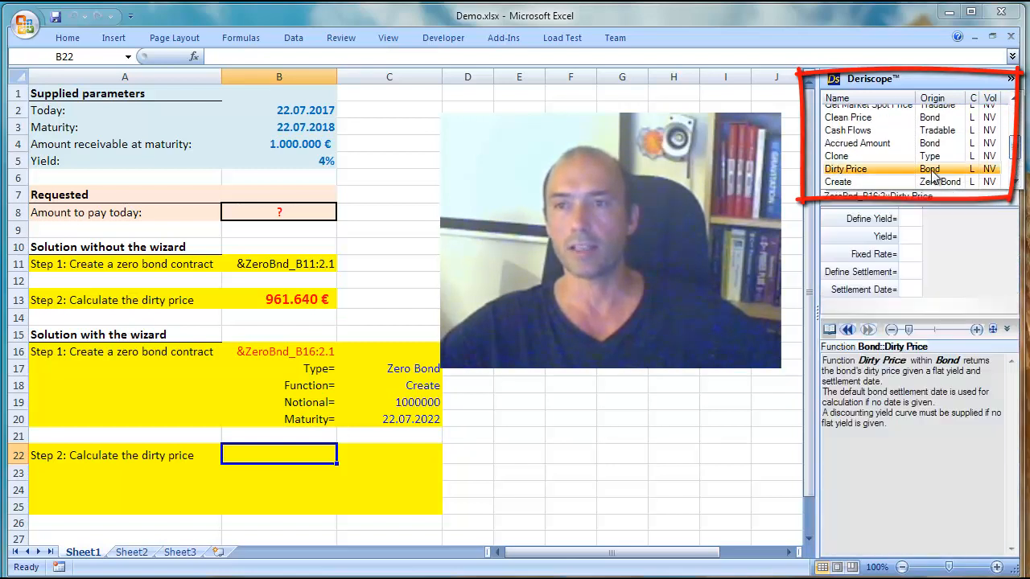
{"action": "left_click", "coordinate": [861, 144]}
{"action": "left_click", "coordinate": [857, 157]}
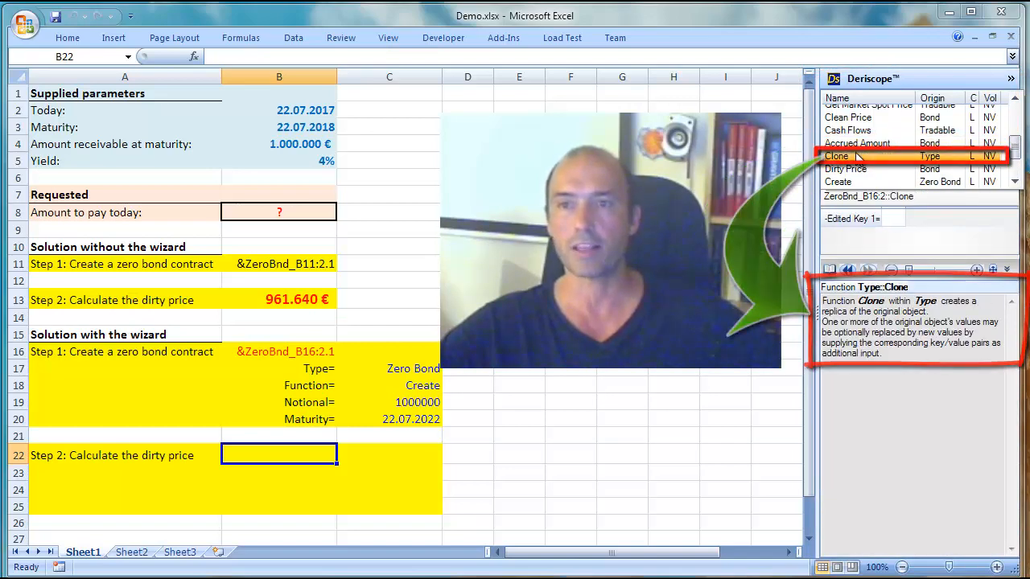
{"action": "left_click", "coordinate": [851, 170]}
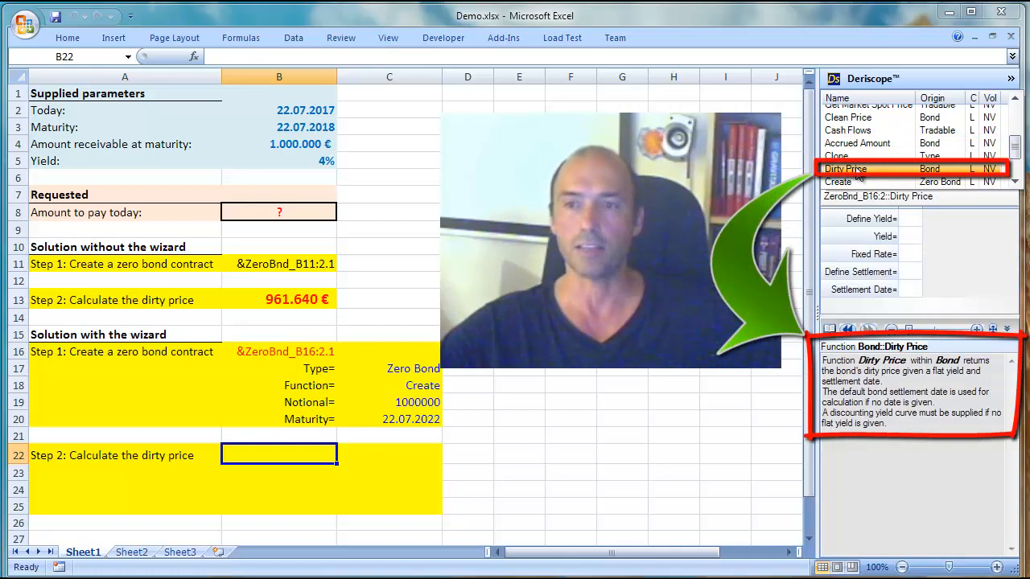
- Paste the Dirty Price function with a Yield of 0,04 into the sheet at cell B22 and inspect the pasted formula
{"action": "double_click", "coordinate": [857, 170]}
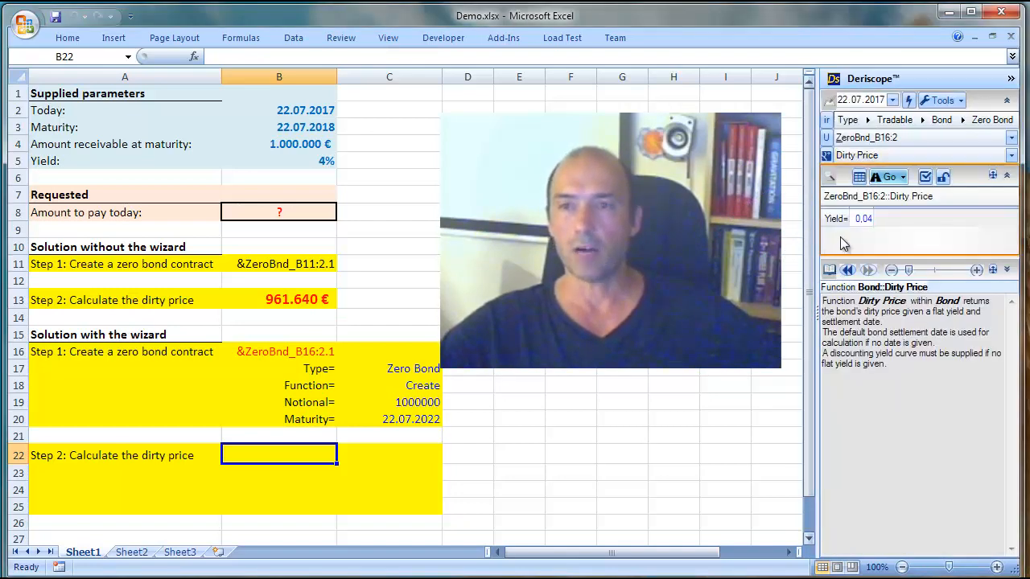
{"action": "left_click", "coordinate": [903, 181]}
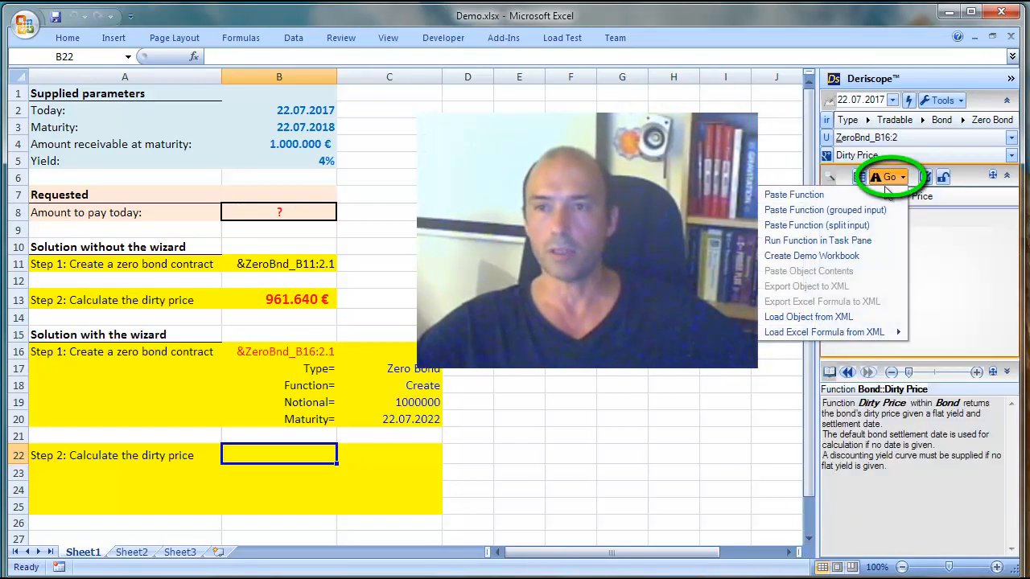
{"action": "left_click", "coordinate": [851, 200]}
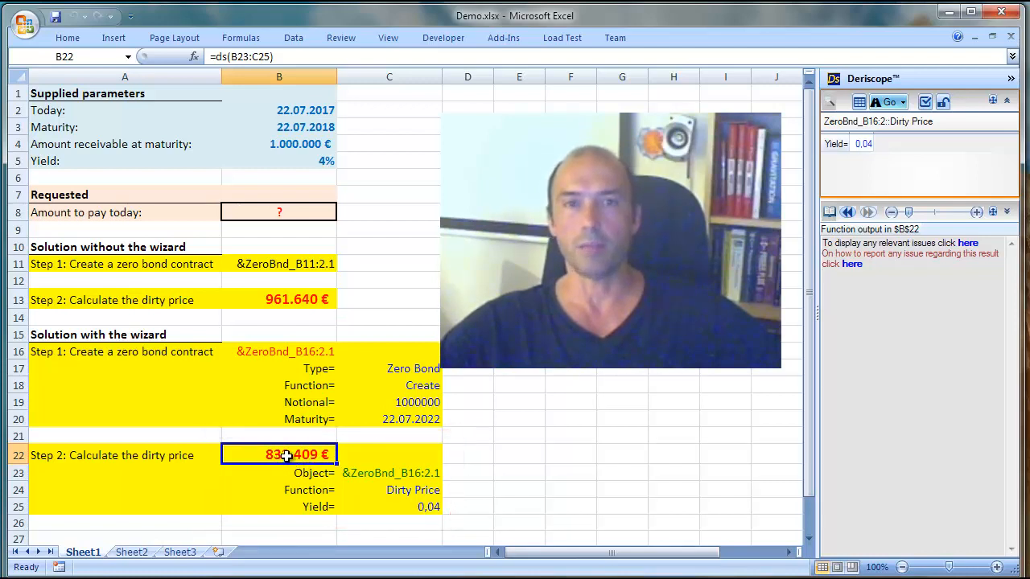
{"action": "left_click", "coordinate": [335, 58]}
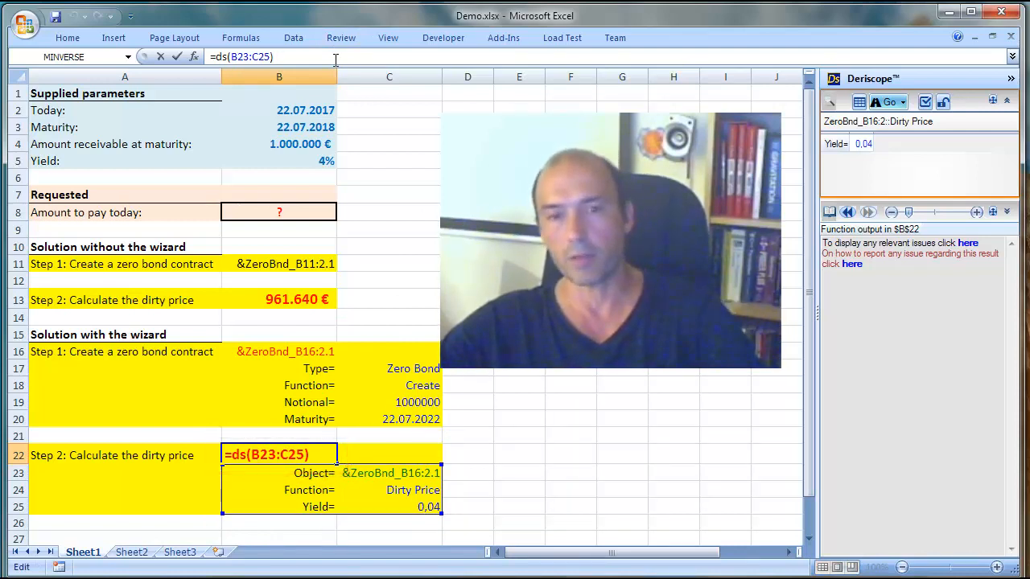
{"action": "key", "text": "Return"}
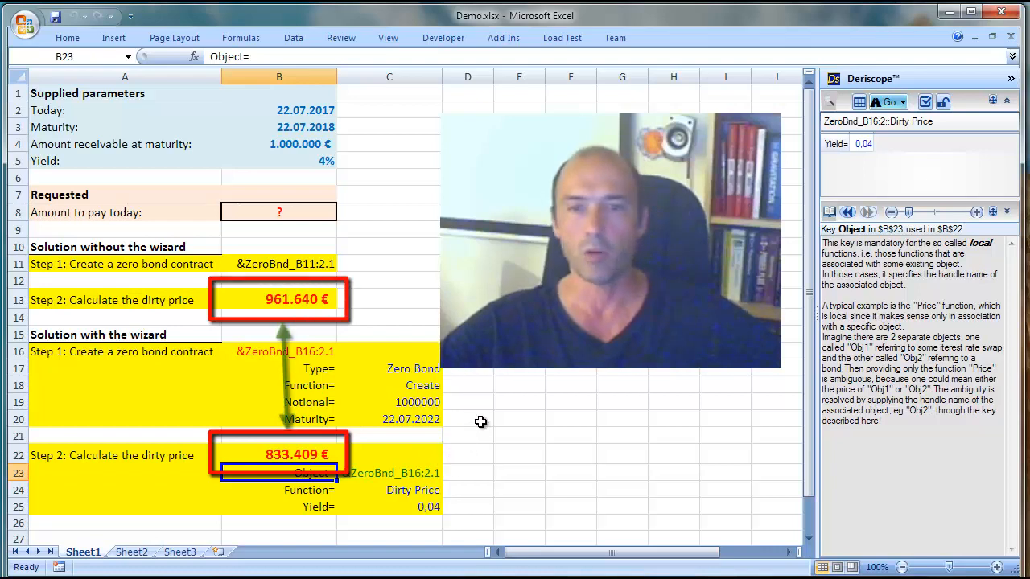
- Link the wizard-made bond's Notional in C19 to cell B4 and its Maturity in C20 to cell B3
{"action": "left_click", "coordinate": [433, 404]}
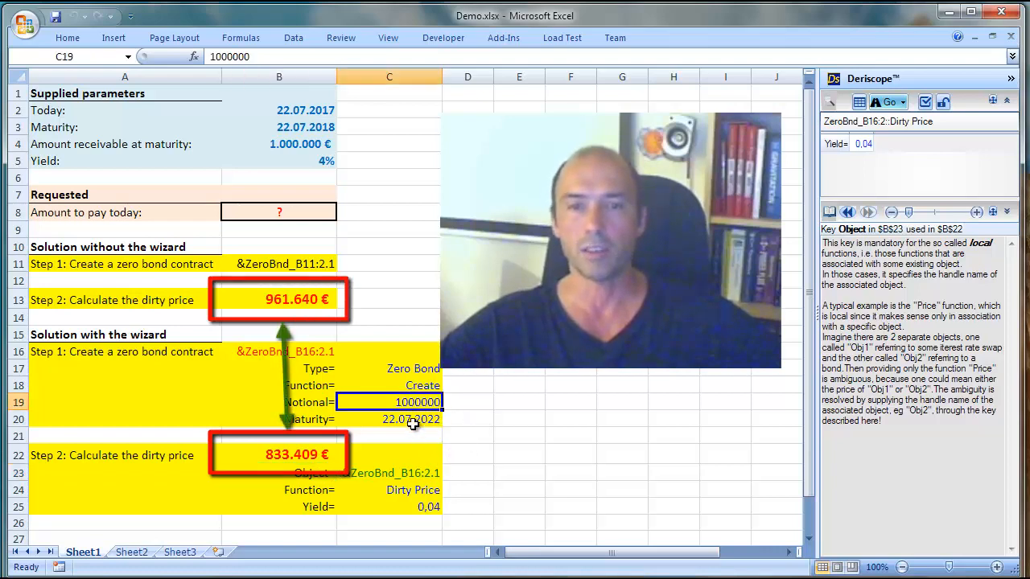
{"action": "left_click", "coordinate": [415, 422]}
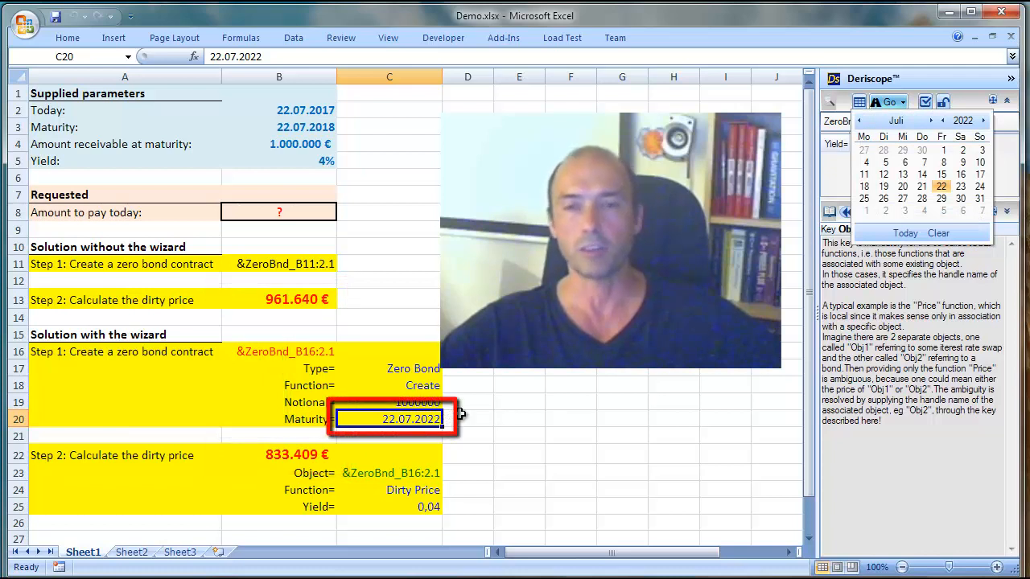
{"action": "left_click", "coordinate": [420, 405]}
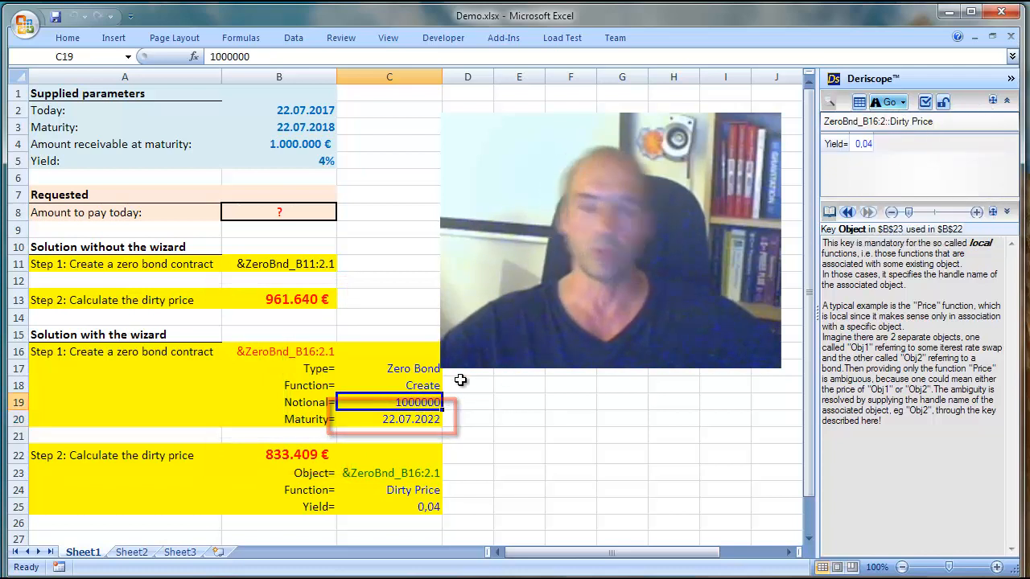
{"action": "type", "text": "="}
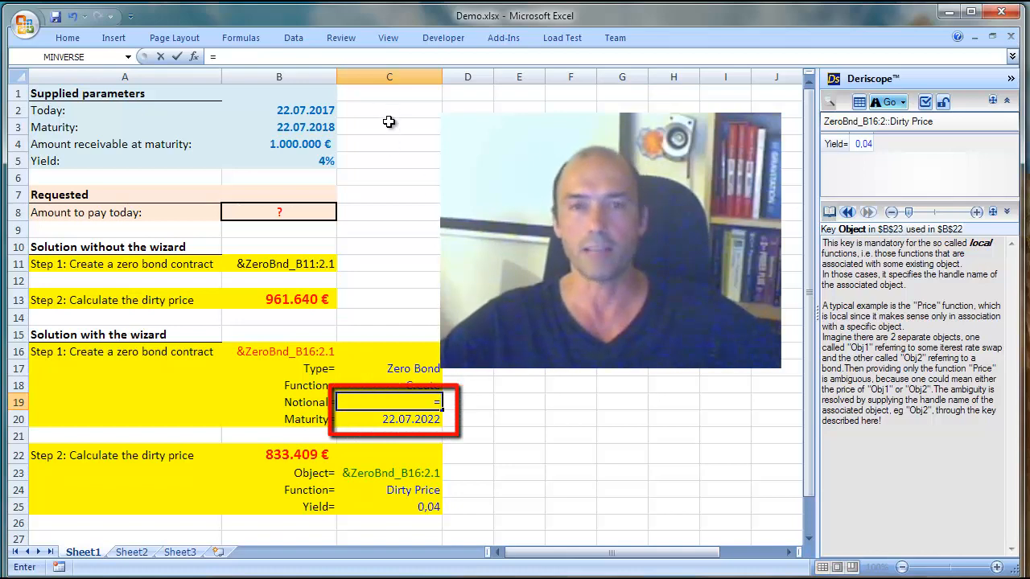
{"action": "left_click", "coordinate": [315, 144]}
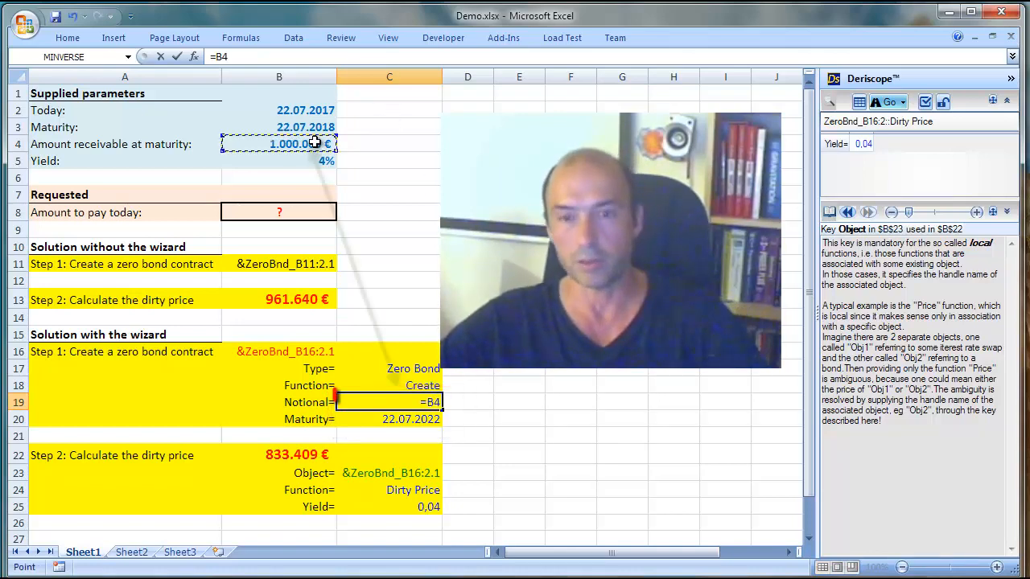
{"action": "key", "text": "Return"}
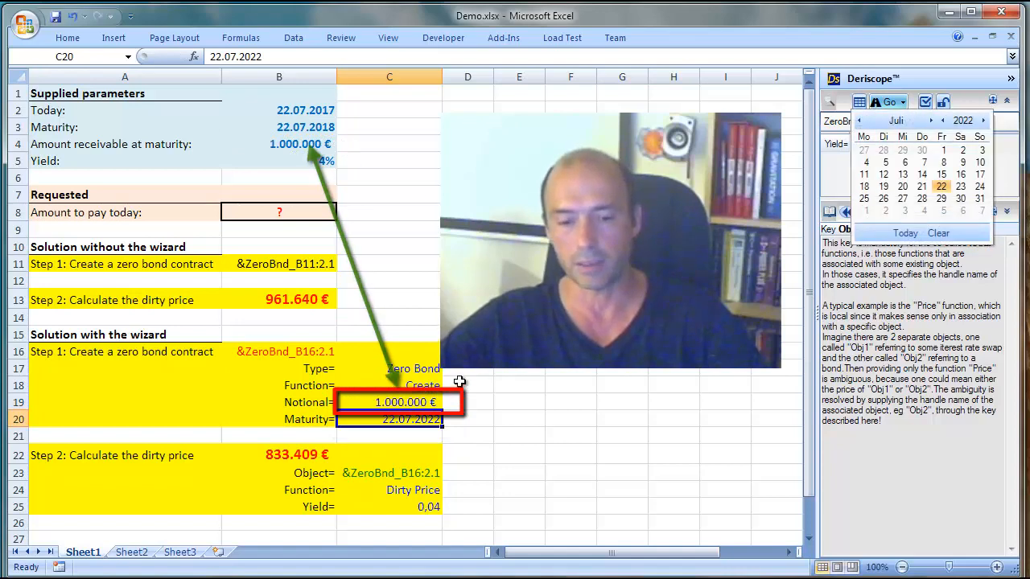
{"action": "type", "text": "="}
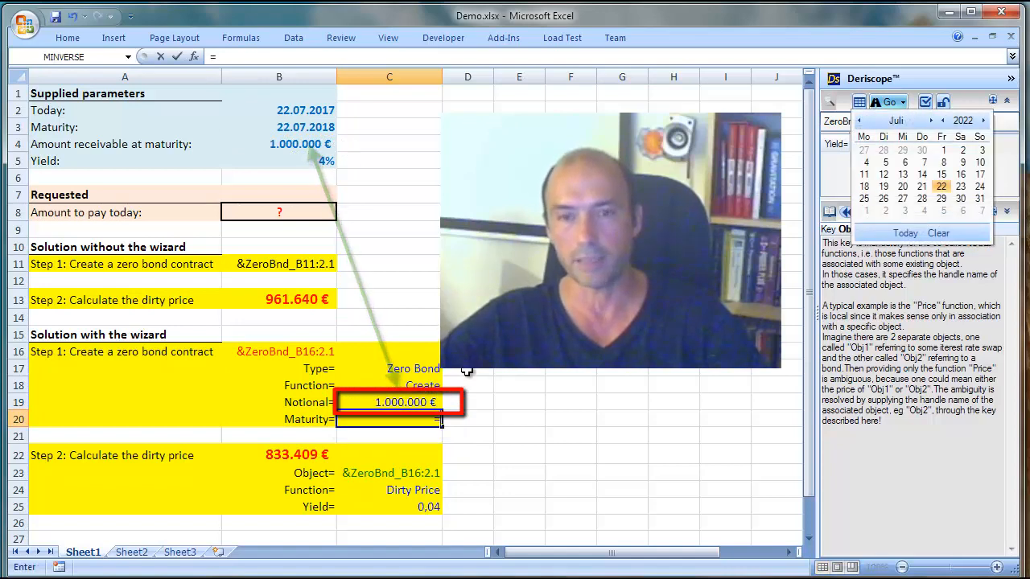
{"action": "left_click", "coordinate": [330, 126]}
{"action": "key", "text": "Return"}
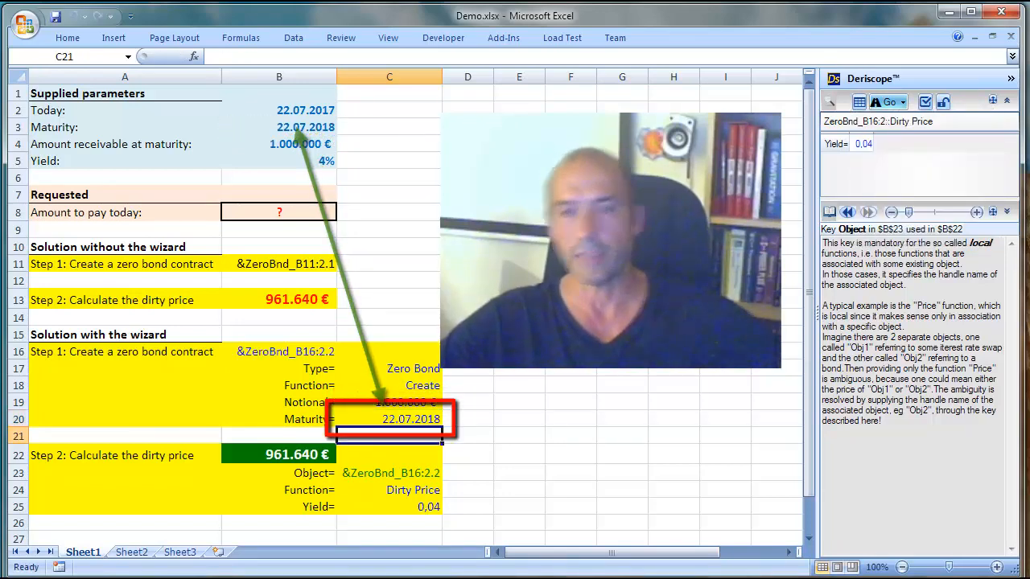
- Inspect the contents of the zero bond object in cell B16
{"action": "left_click", "coordinate": [467, 299]}
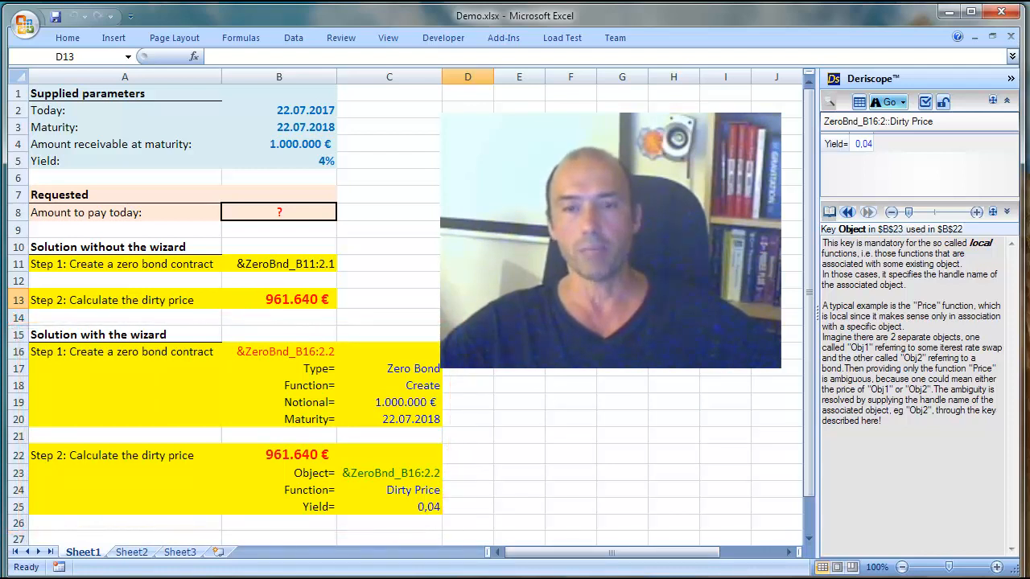
{"action": "left_click", "coordinate": [298, 356]}
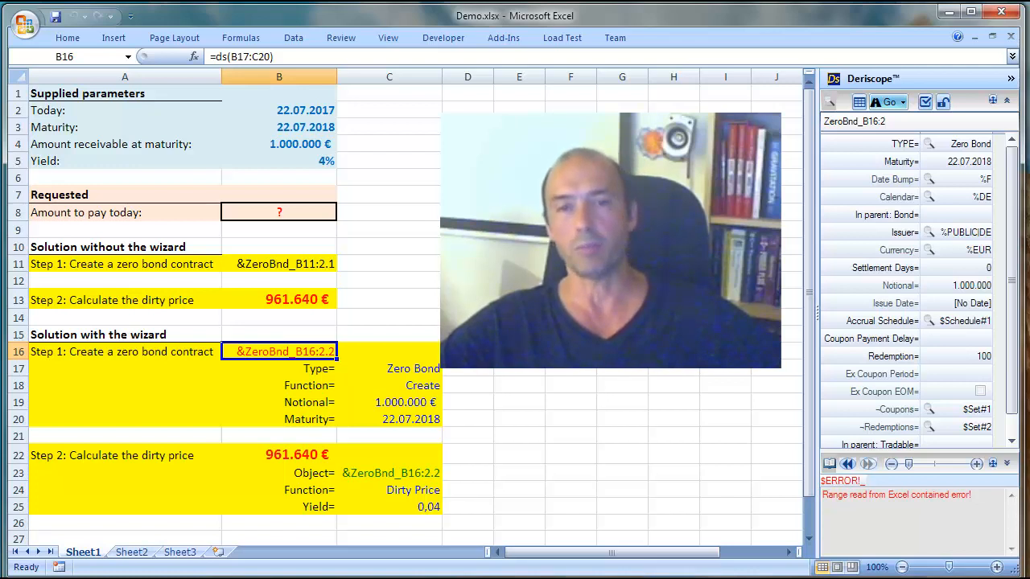
{"action": "left_click", "coordinate": [467, 318]}
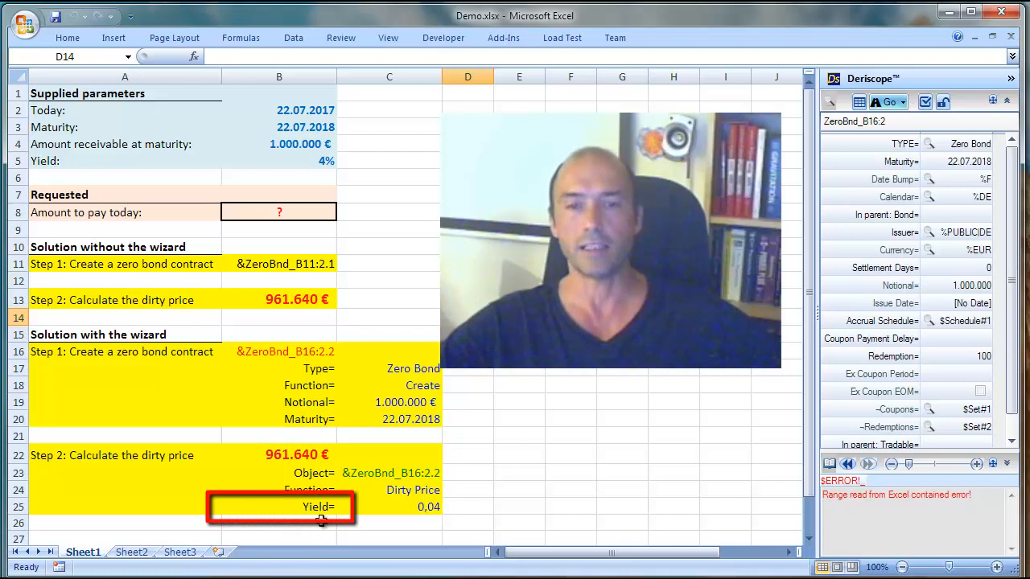
- Read the description of the Yield key in B25 and its linked zero rate and Frequency topics, returning to the Yield description
{"action": "left_click", "coordinate": [313, 507]}
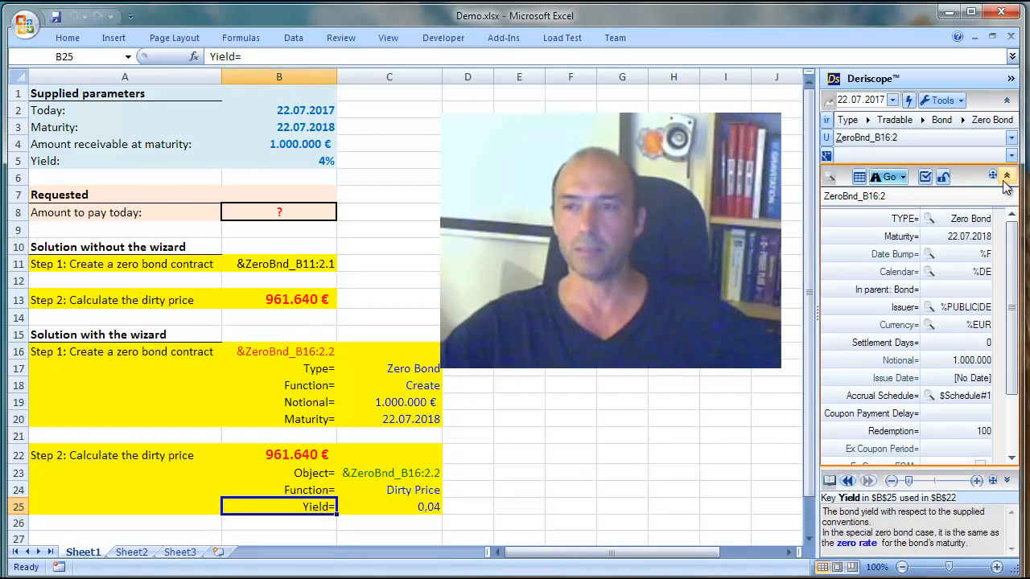
{"action": "left_click", "coordinate": [1005, 177]}
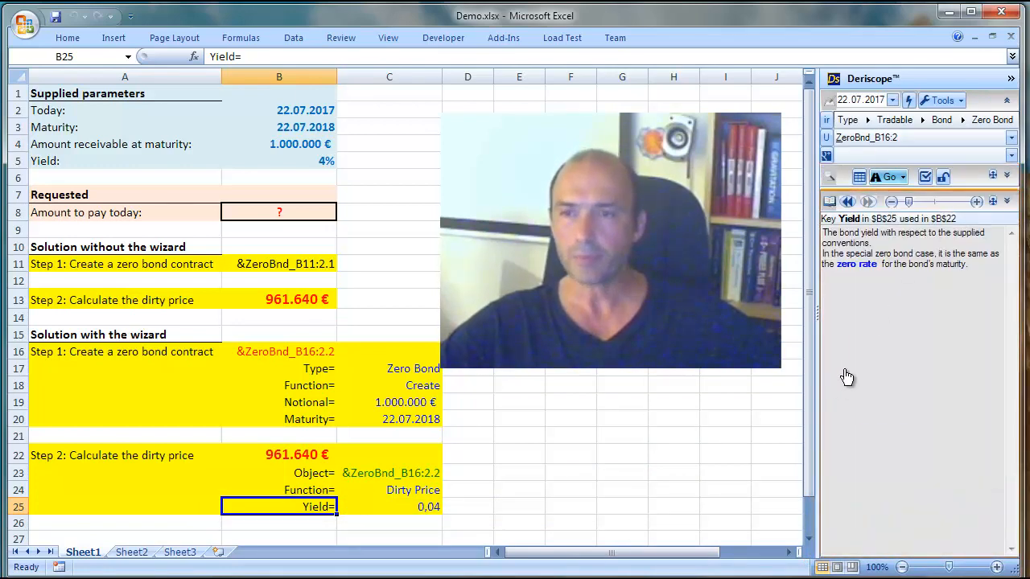
{"action": "left_click", "coordinate": [852, 267]}
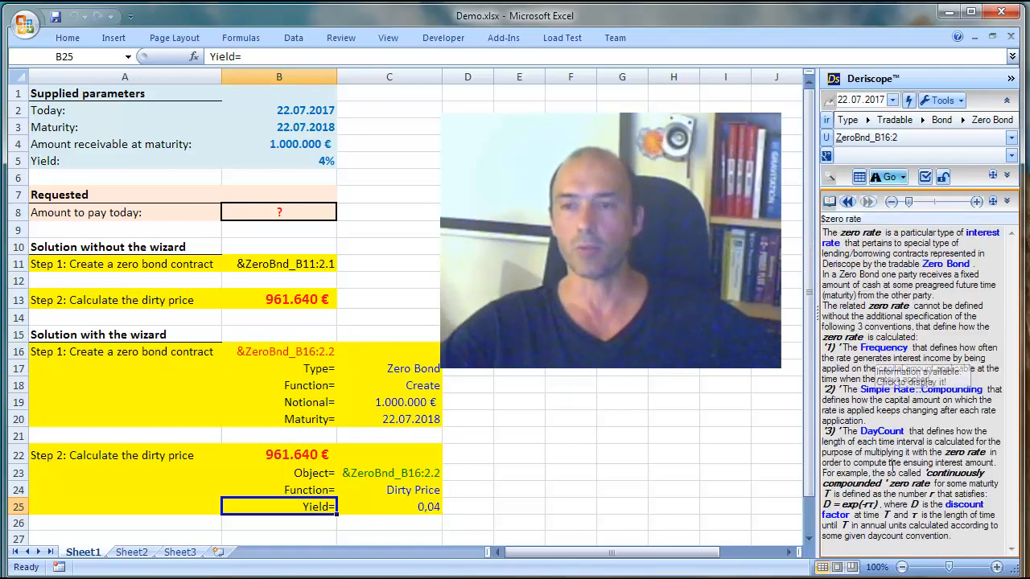
{"action": "left_click", "coordinate": [883, 348]}
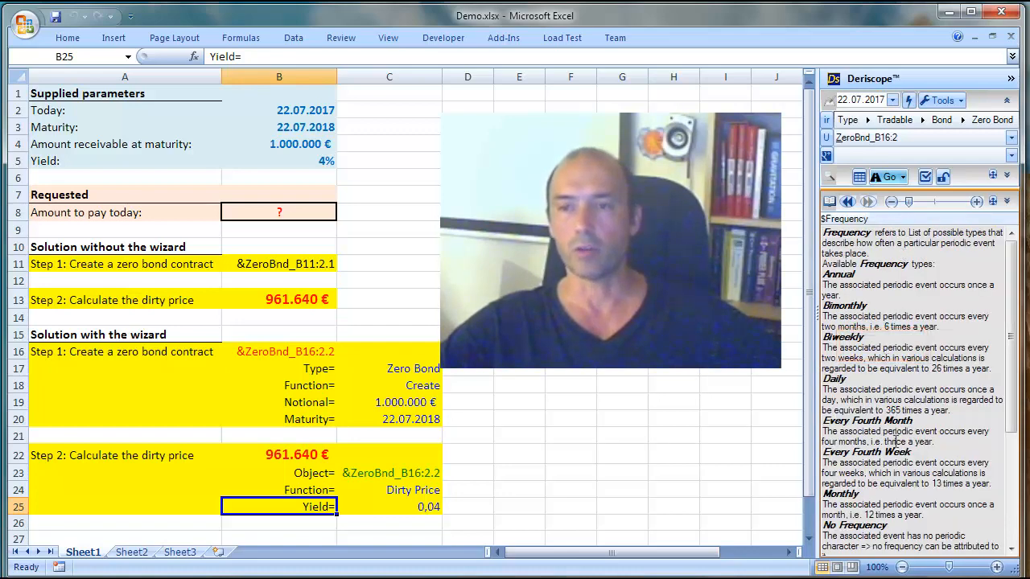
{"action": "left_click", "coordinate": [848, 202]}
{"action": "left_click", "coordinate": [847, 202]}
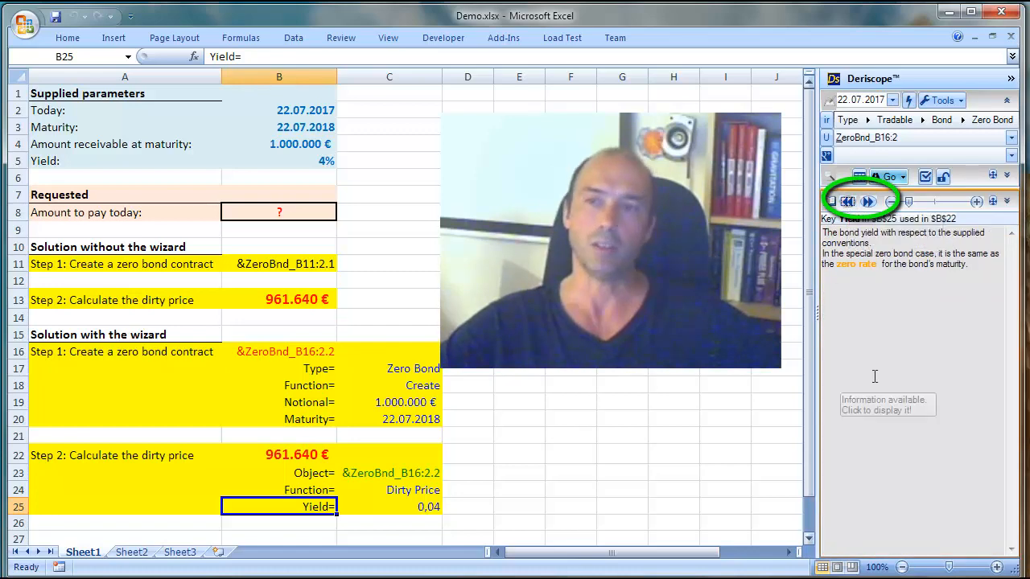
{"action": "left_click", "coordinate": [1008, 203]}
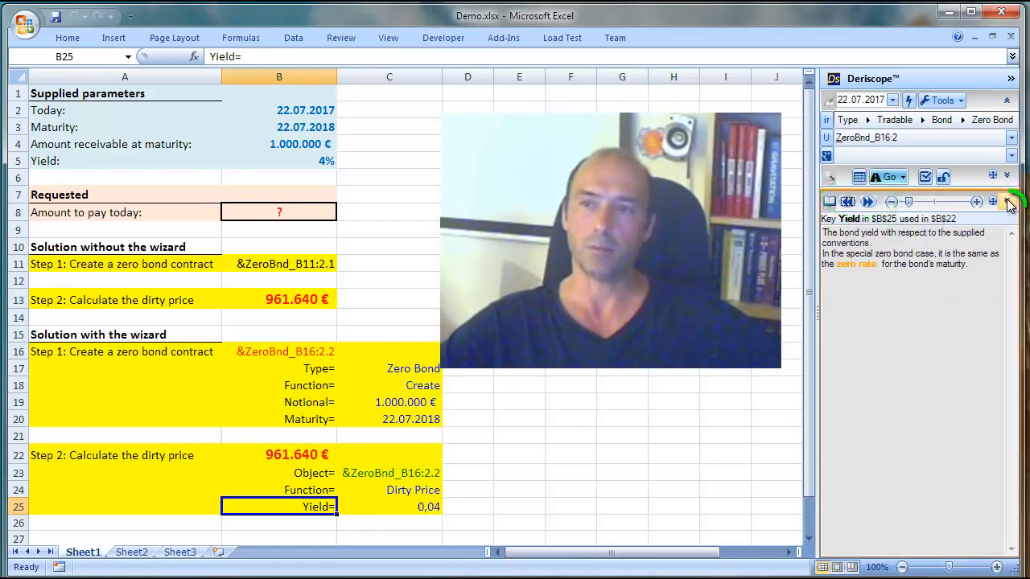
{"action": "left_click", "coordinate": [1009, 203]}
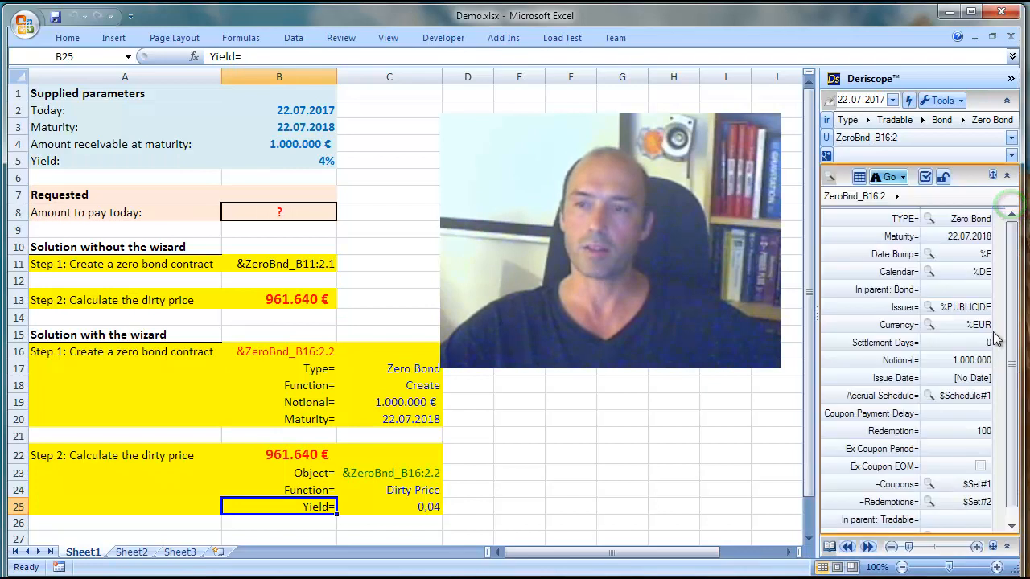
{"action": "left_click", "coordinate": [1004, 548]}
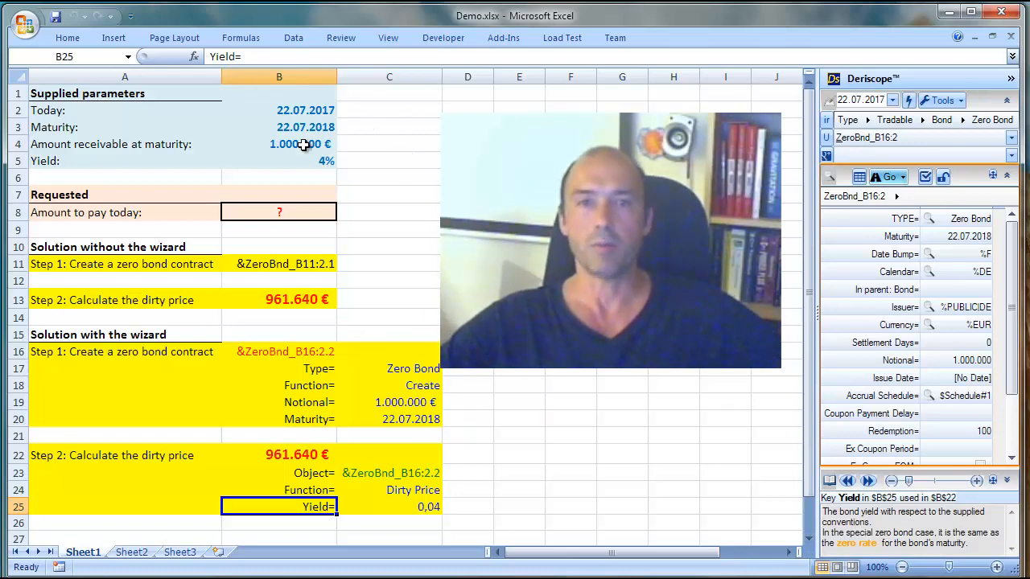
- Check the Today date in B2 and change the supplied Maturity in B3 to the invalid date 42.07.2018
{"action": "left_click", "coordinate": [301, 110]}
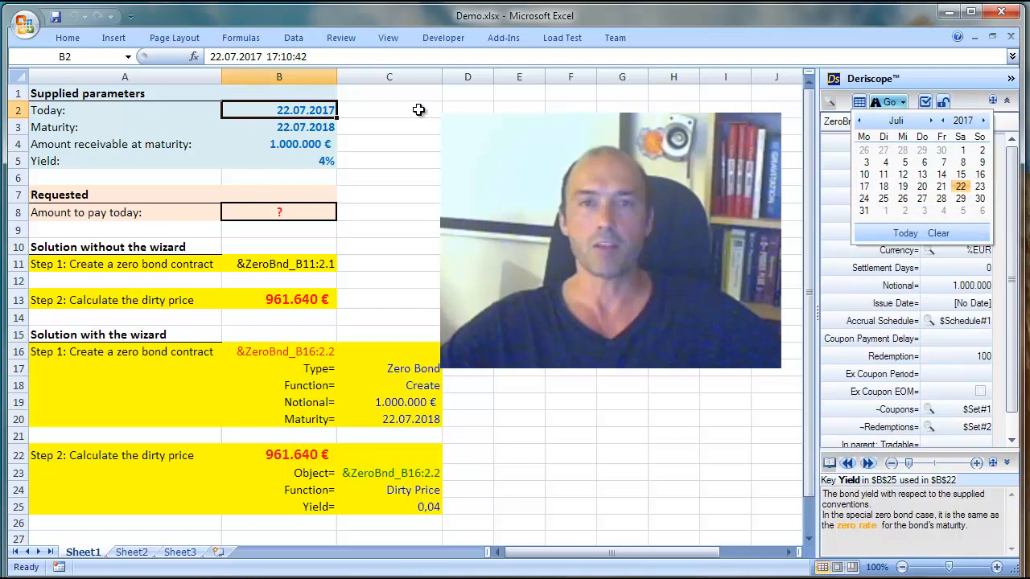
{"action": "left_click", "coordinate": [216, 57]}
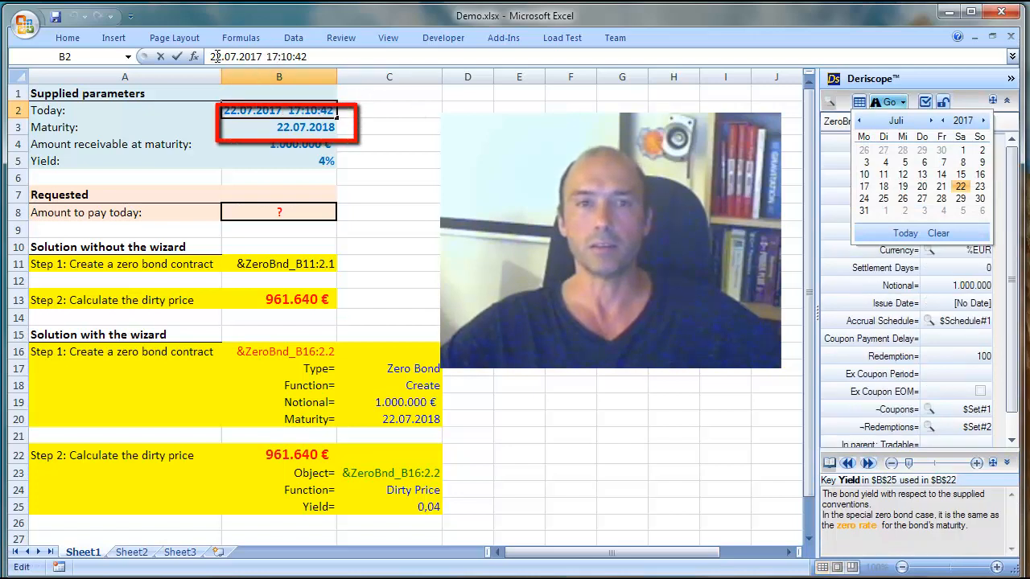
{"action": "key", "text": "Return"}
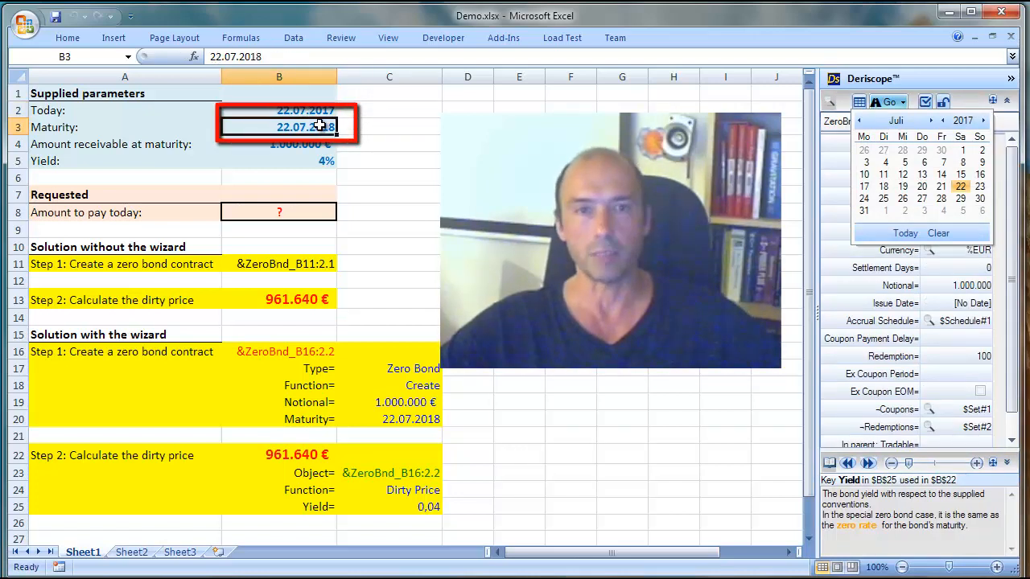
{"action": "left_click", "coordinate": [225, 56]}
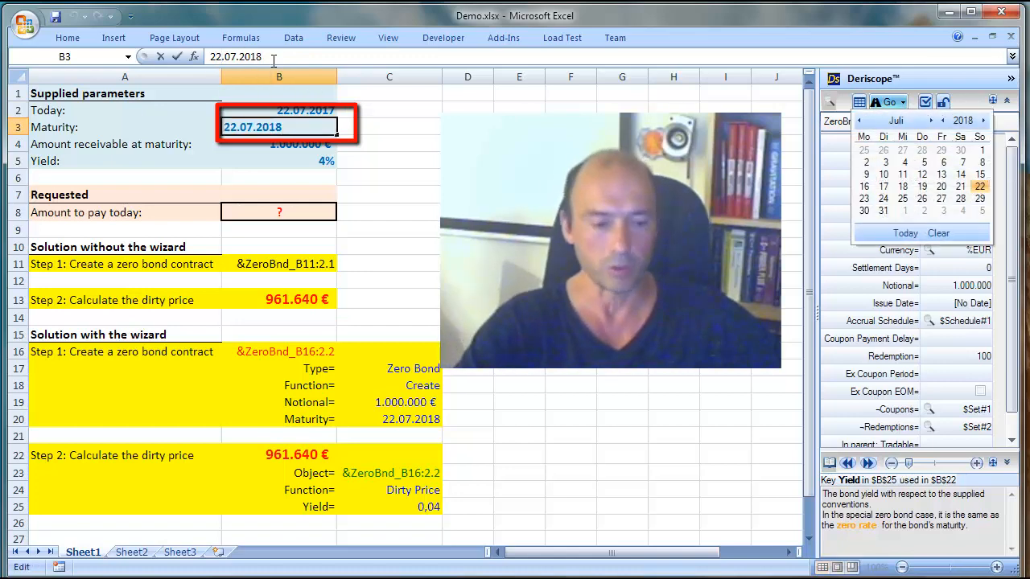
{"action": "key", "text": "Left"}
{"action": "key", "text": "BackSpace"}
{"action": "type", "text": "4"}
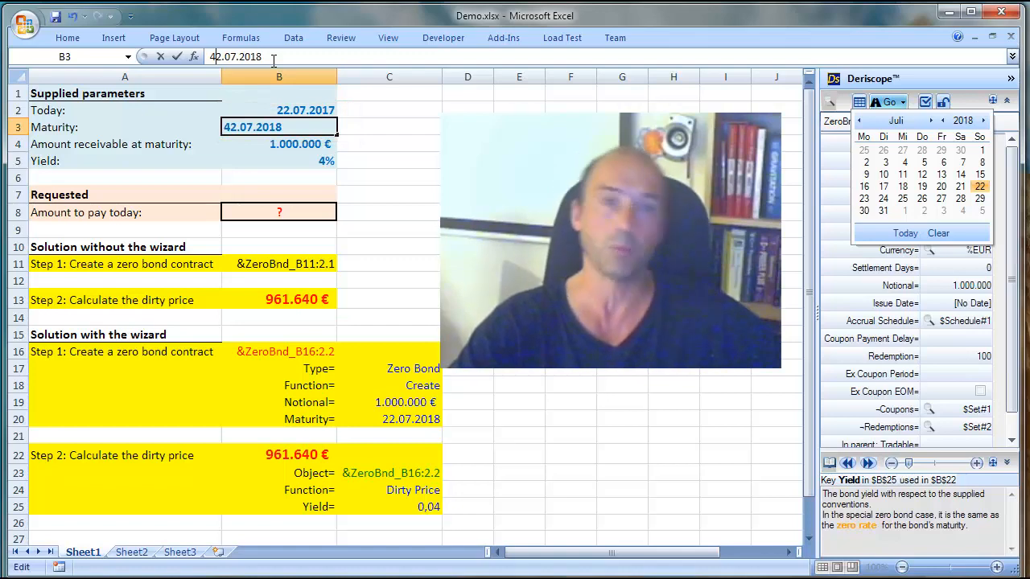
{"action": "key", "text": "Return"}
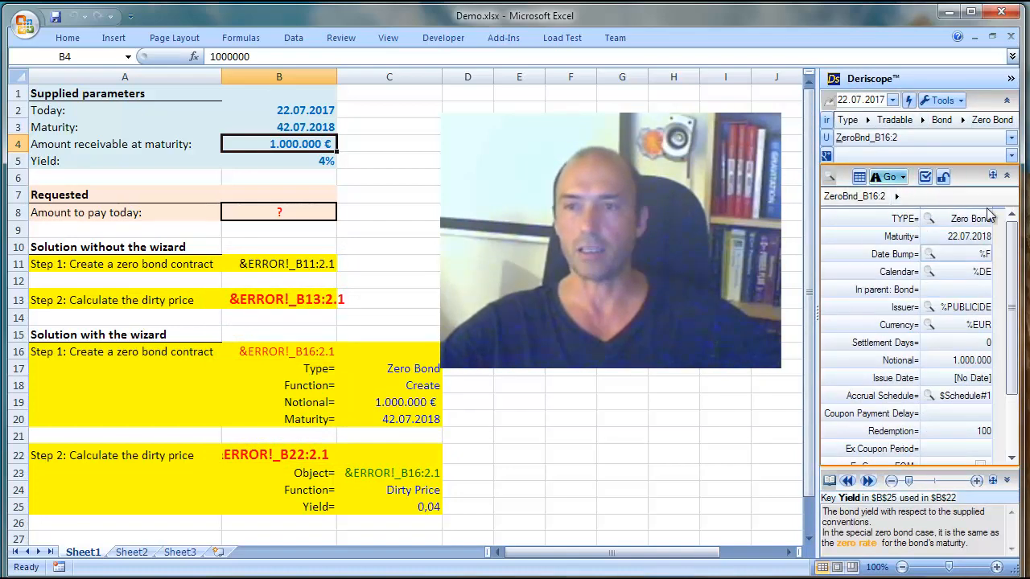
- Compare the error explanations for the dirty price in B13 and the zero bond contract in B11
{"action": "left_click", "coordinate": [262, 299]}
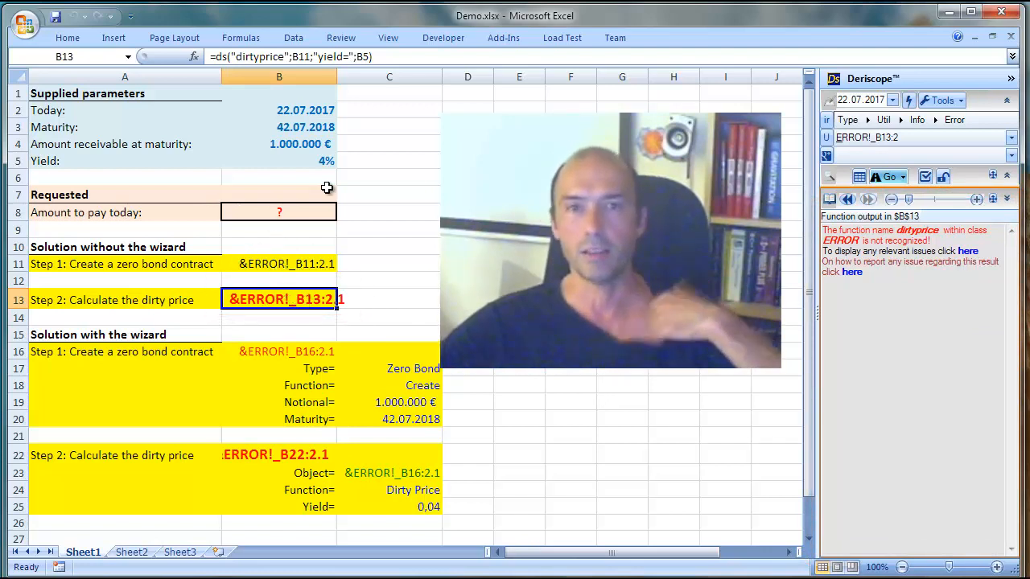
{"action": "left_click", "coordinate": [265, 267]}
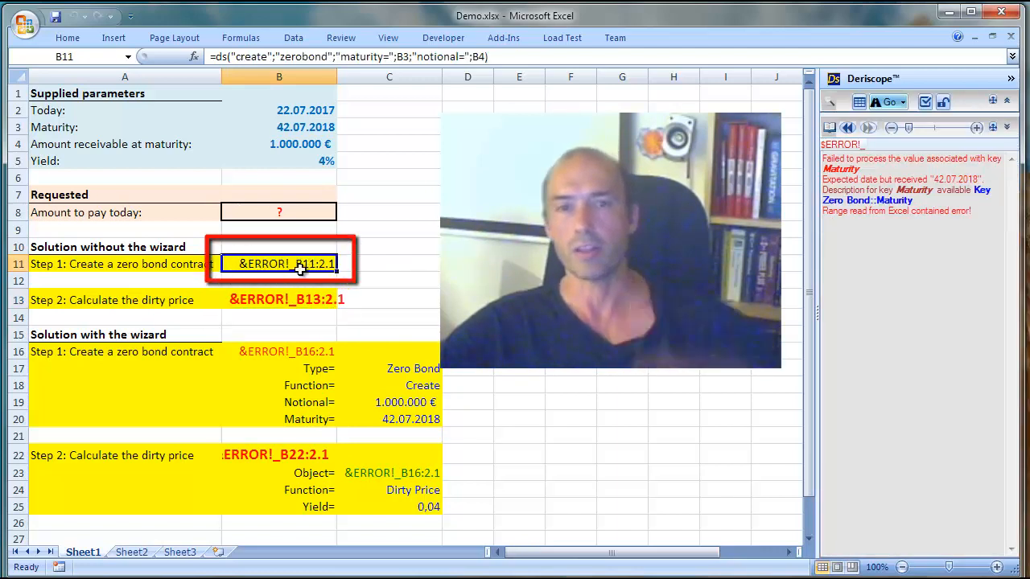
{"action": "left_click", "coordinate": [271, 300]}
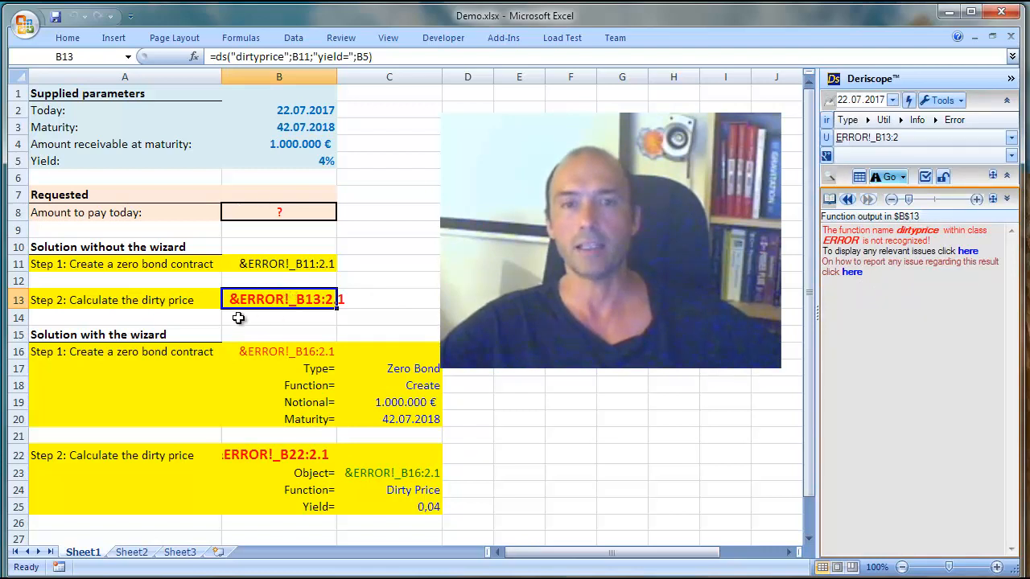
{"action": "left_click", "coordinate": [271, 265]}
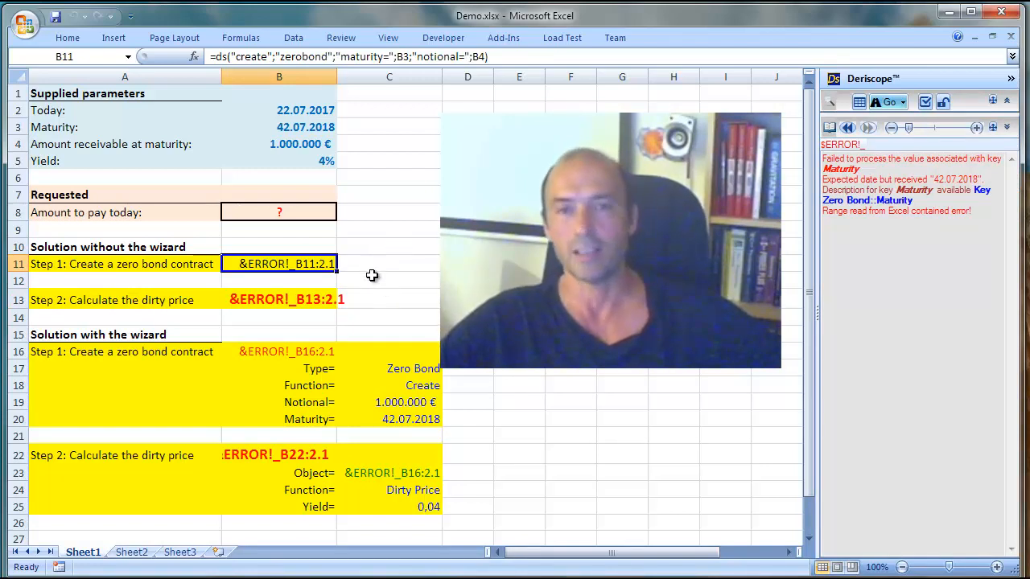
{"action": "left_click", "coordinate": [383, 250]}
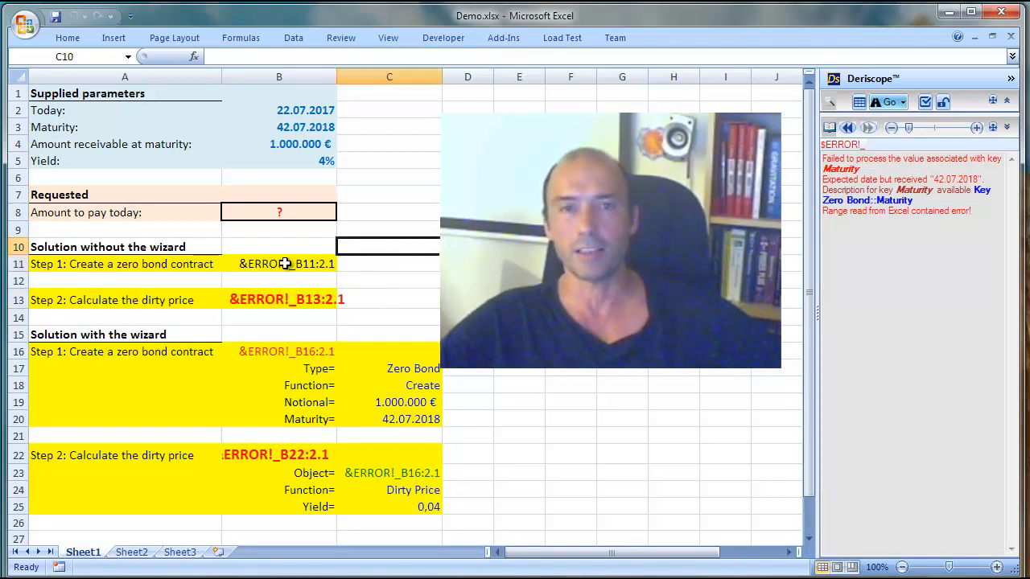
- Recheck the error explanation for the zero bond contract in B11 and correct the supplied Maturity in B3 to 22.07.2018
{"action": "left_click", "coordinate": [283, 263]}
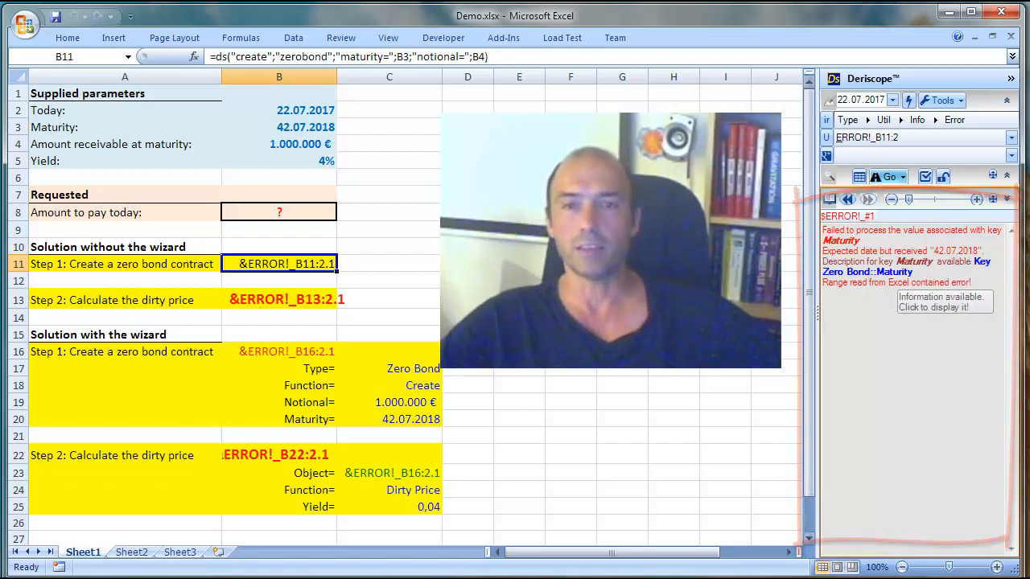
{"action": "left_click", "coordinate": [304, 112]}
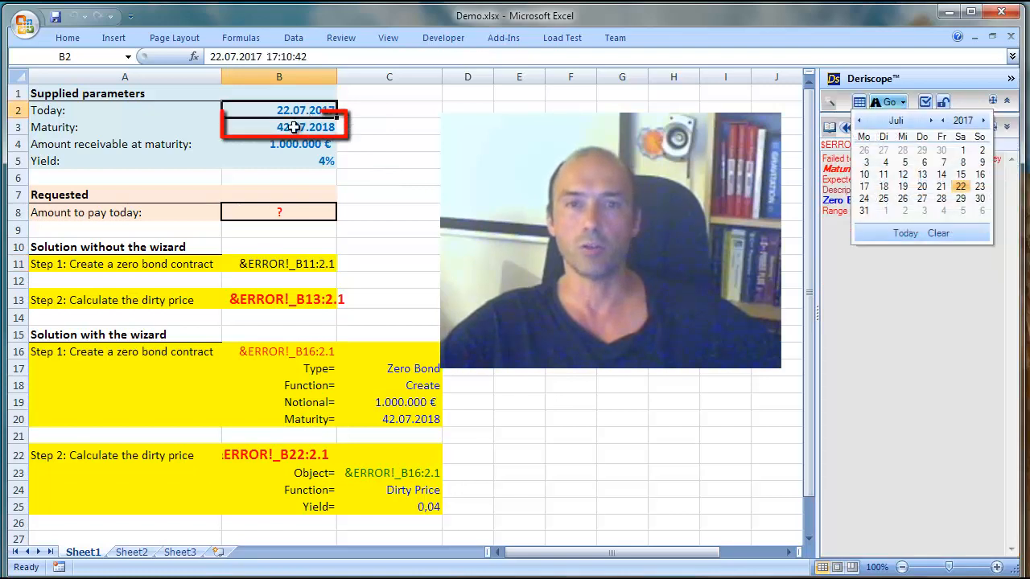
{"action": "left_click", "coordinate": [294, 128]}
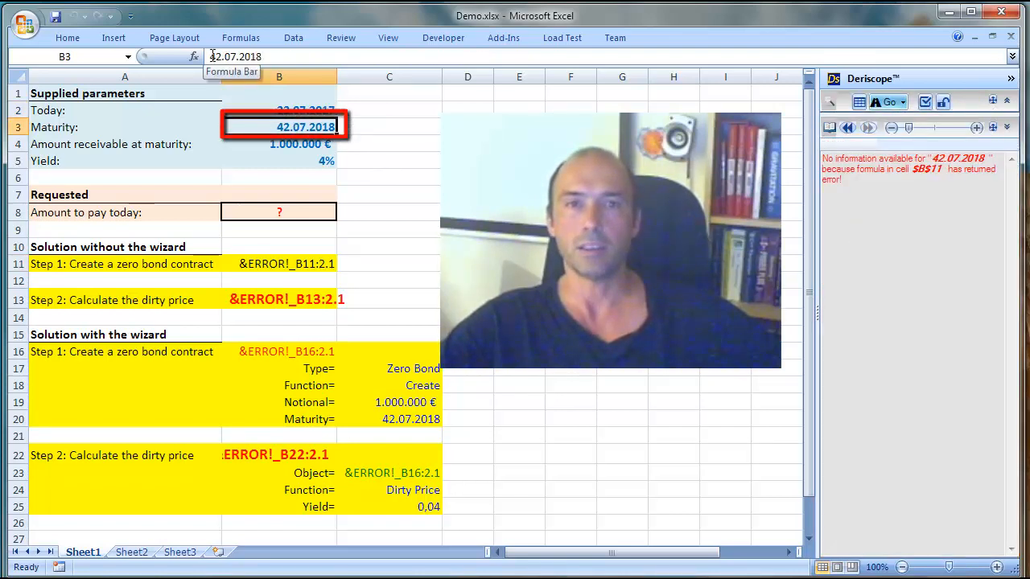
{"action": "left_click", "coordinate": [217, 56]}
{"action": "key", "text": "BackSpace"}
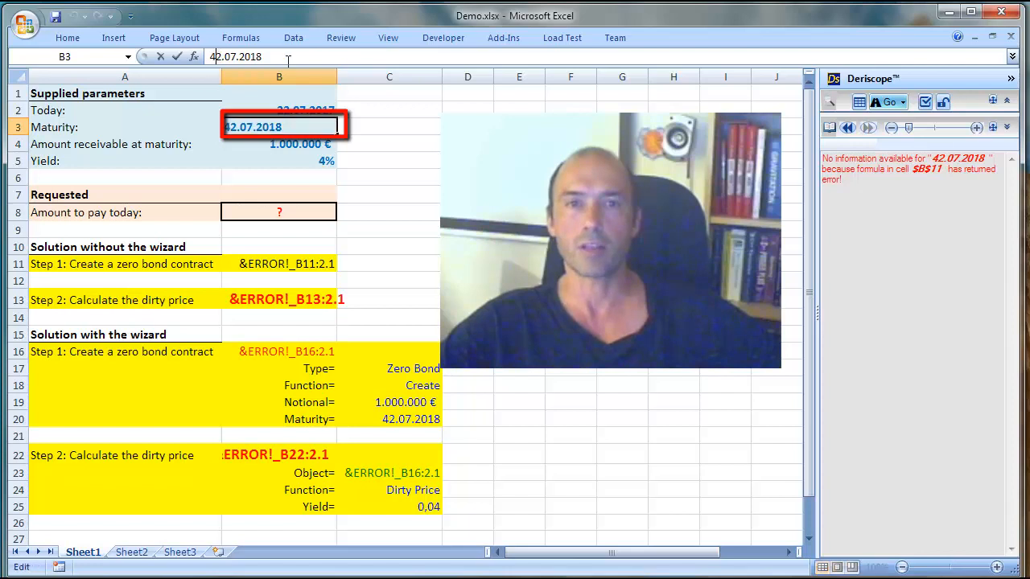
{"action": "type", "text": "2"}
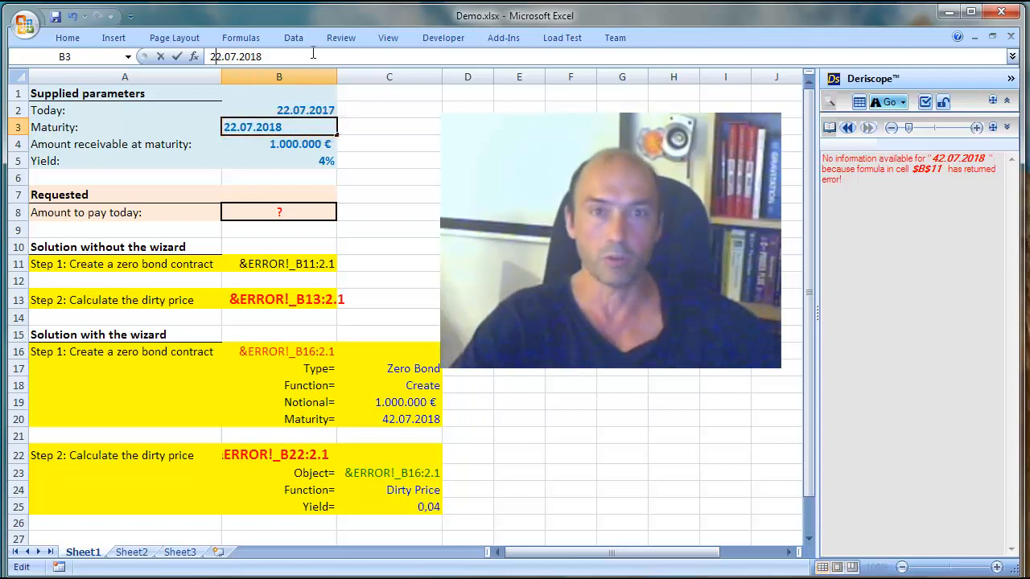
{"action": "key", "text": "Return"}
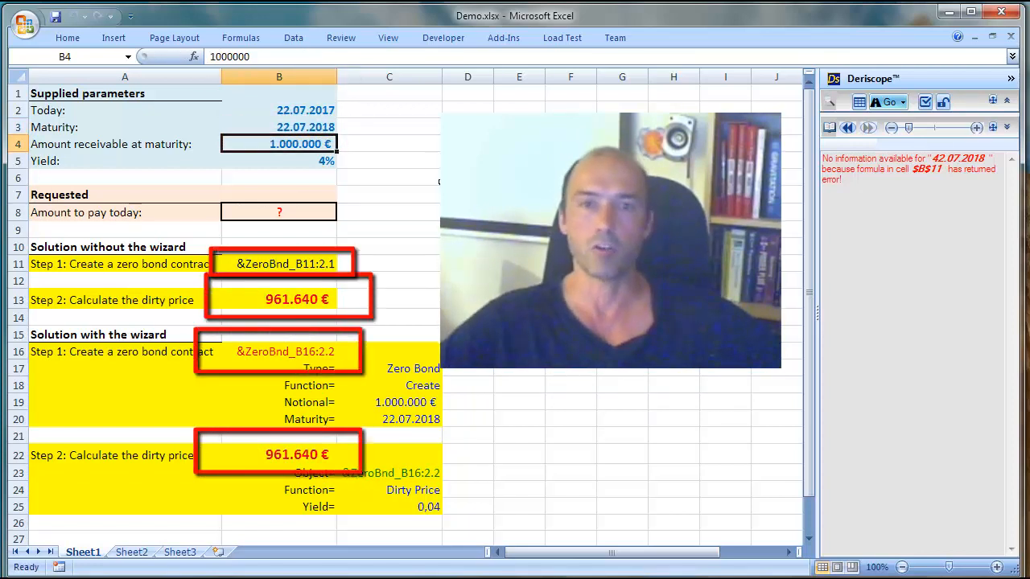
{"action": "left_click", "coordinate": [467, 178]}
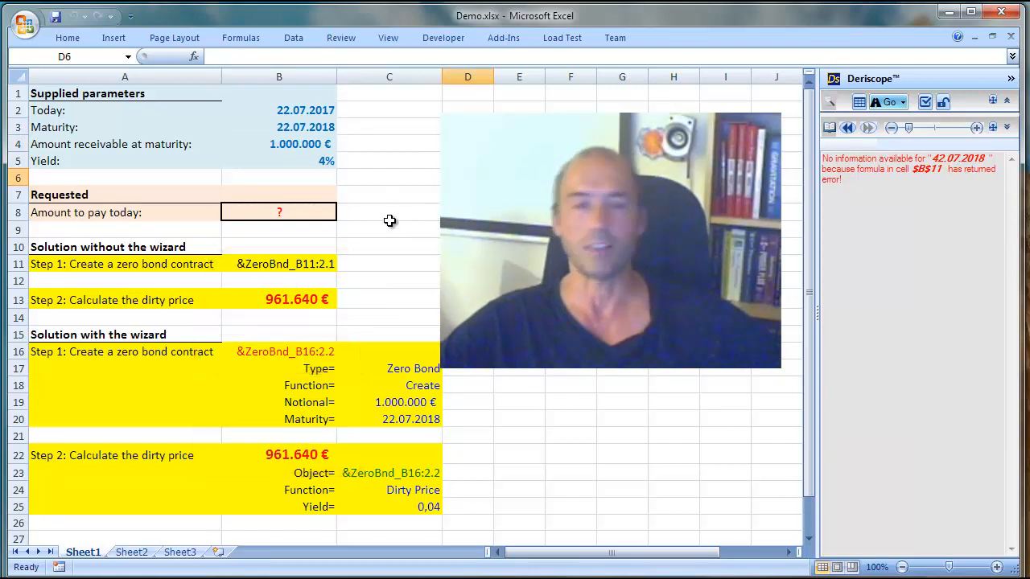
{"action": "left_click", "coordinate": [393, 191]}
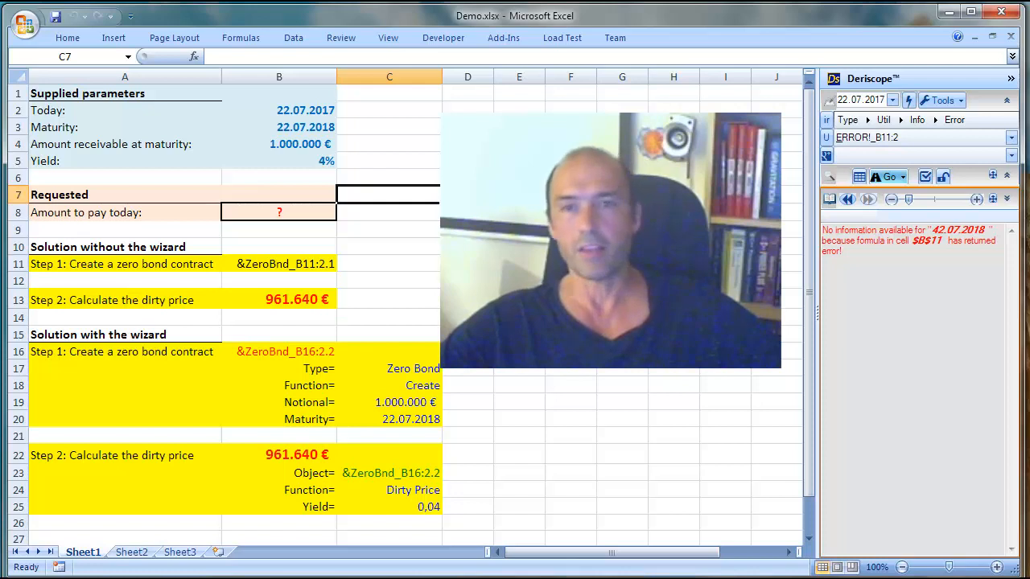
{"action": "left_click", "coordinate": [467, 178]}
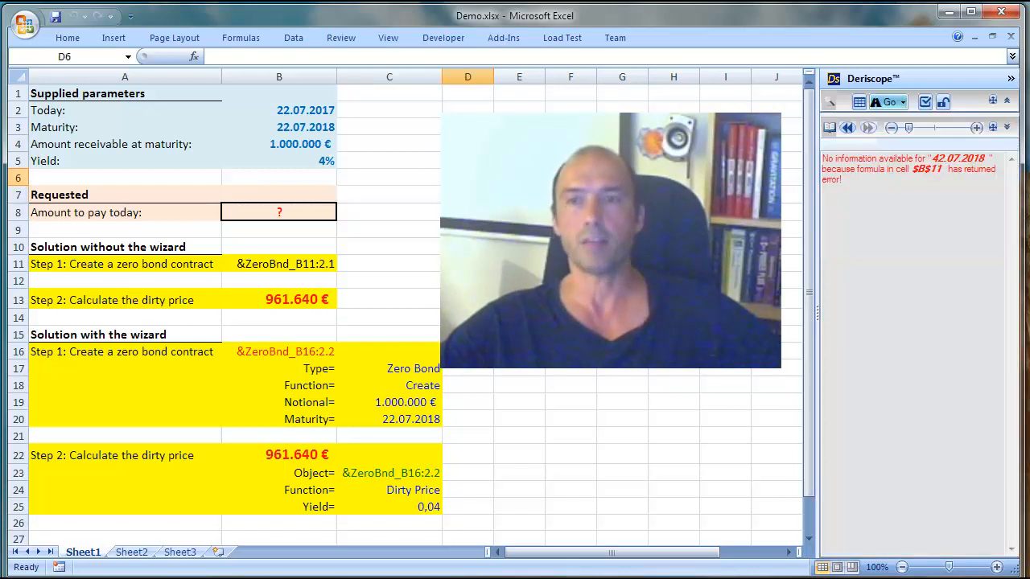